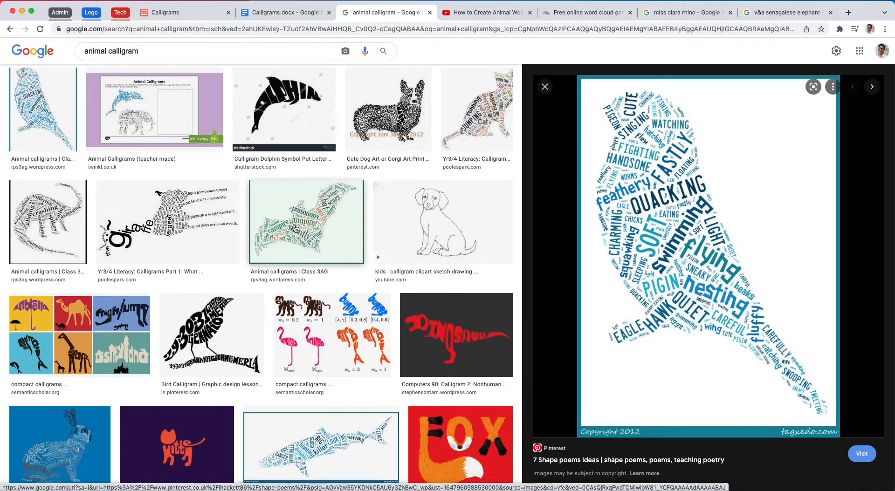
# - Preview the bat calligram in the image results and look through the Calligrams: Bembo's Zoo worksheet
pyautogui.click(342, 226)
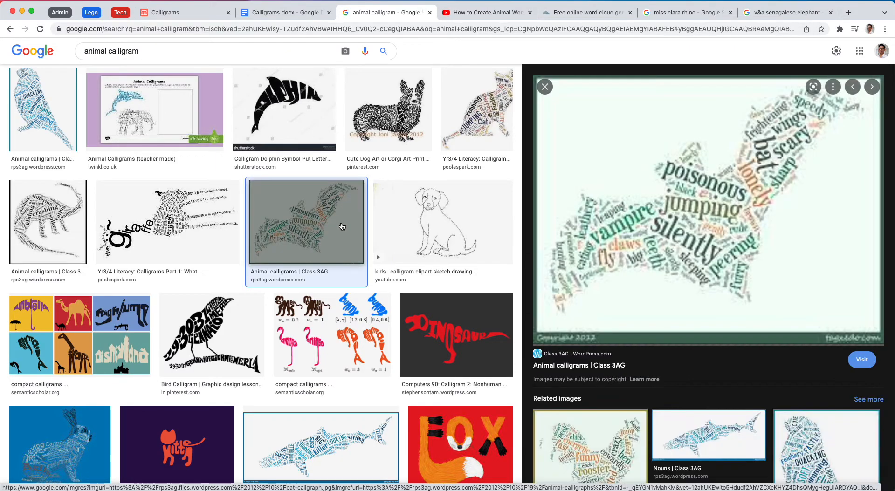
pyautogui.click(285, 14)
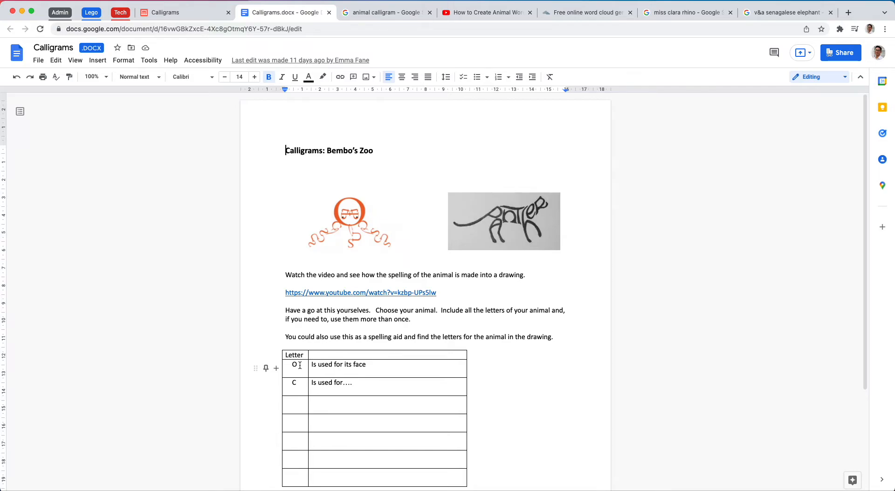
pyautogui.scroll(-2, 300, 365)
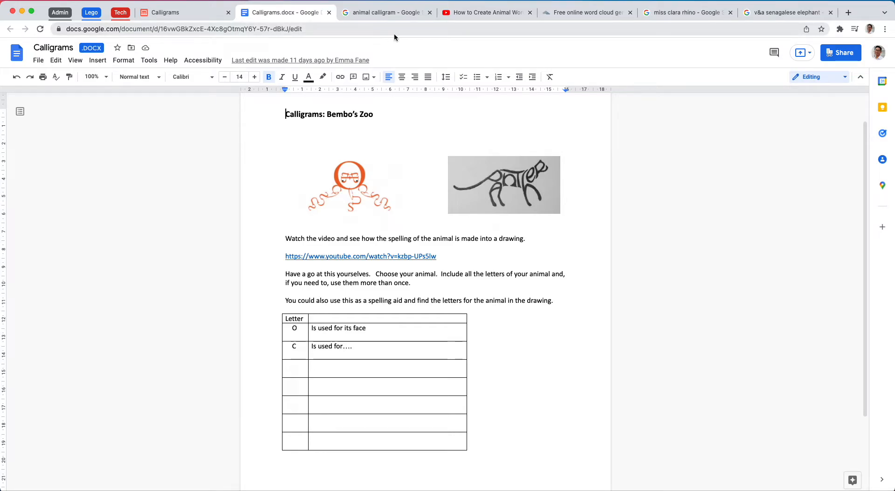
# - View the V&A Miss Clara rhinoceros and Senegalese elephant reference images and the animal word cloud typography video
pyautogui.click(681, 14)
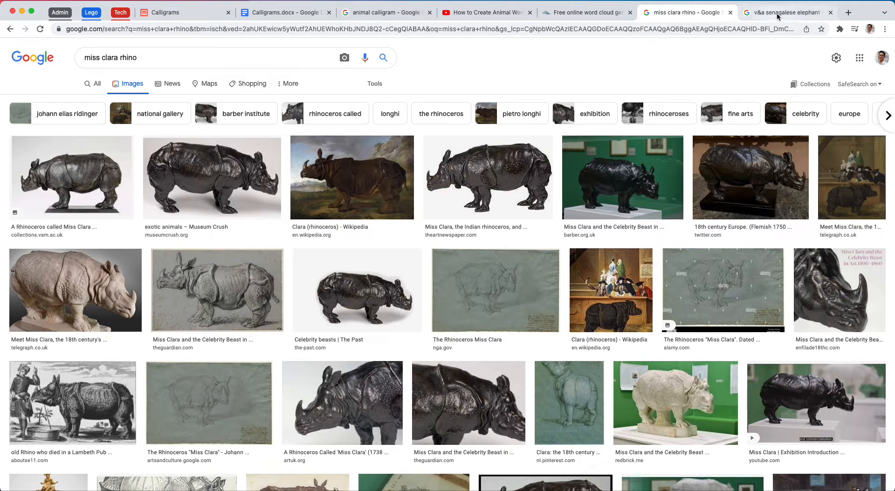
pyautogui.click(76, 169)
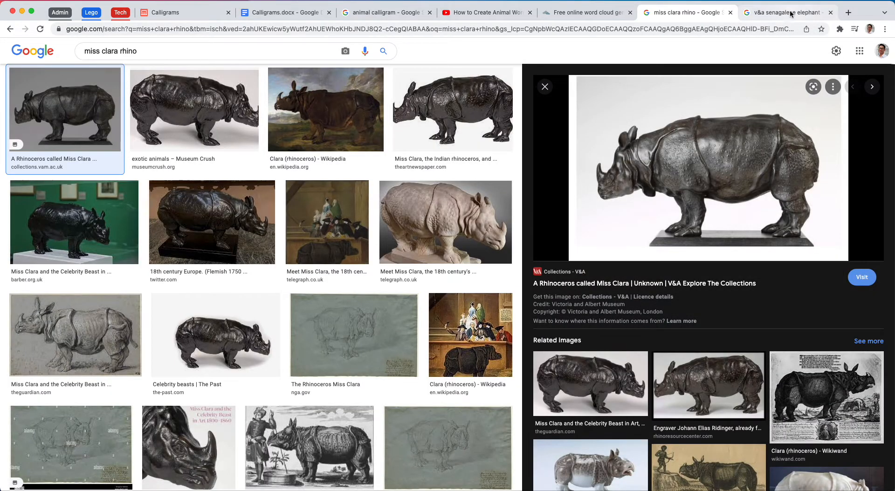
pyautogui.click(790, 13)
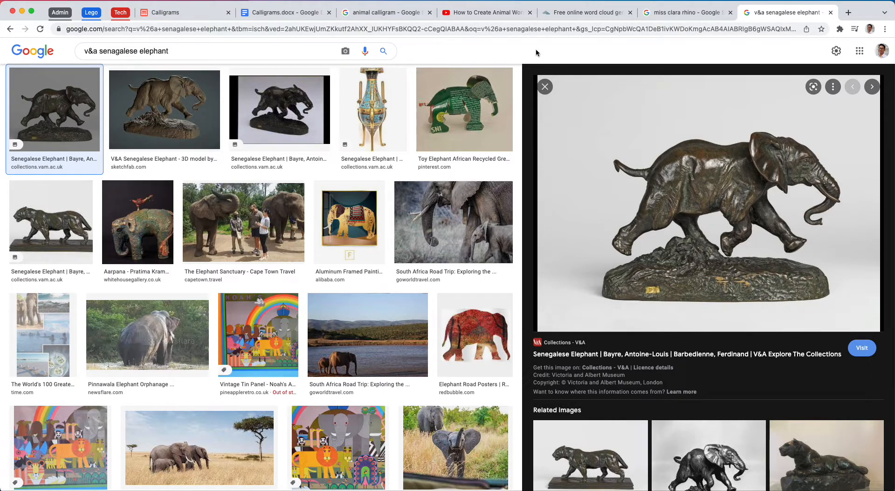
pyautogui.click(485, 12)
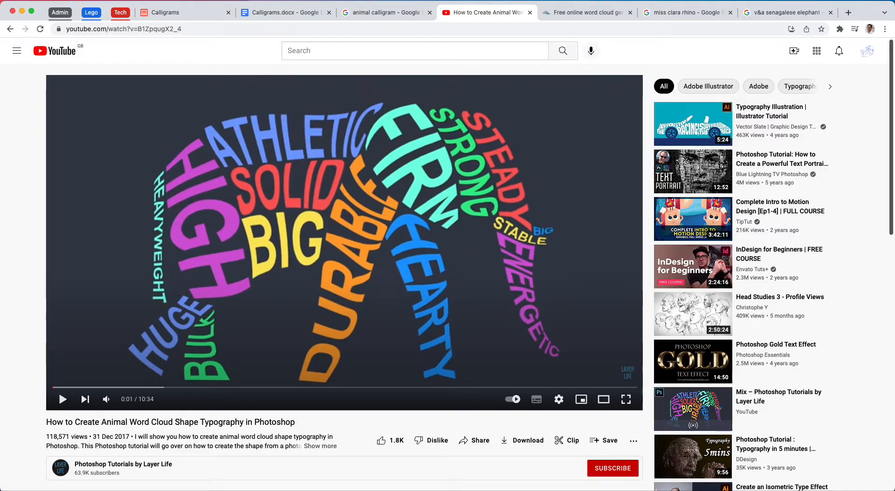
pyautogui.press('super+Tab')
pyautogui.moveTo(440, 489); pyautogui.dragTo(483, 52)
pyautogui.scroll(-2, 473, 267)
pyautogui.scroll(-5, 474, 267)
pyautogui.scroll(1, 472, 256)
pyautogui.moveTo(476, 51); pyautogui.dragTo(475, 489)
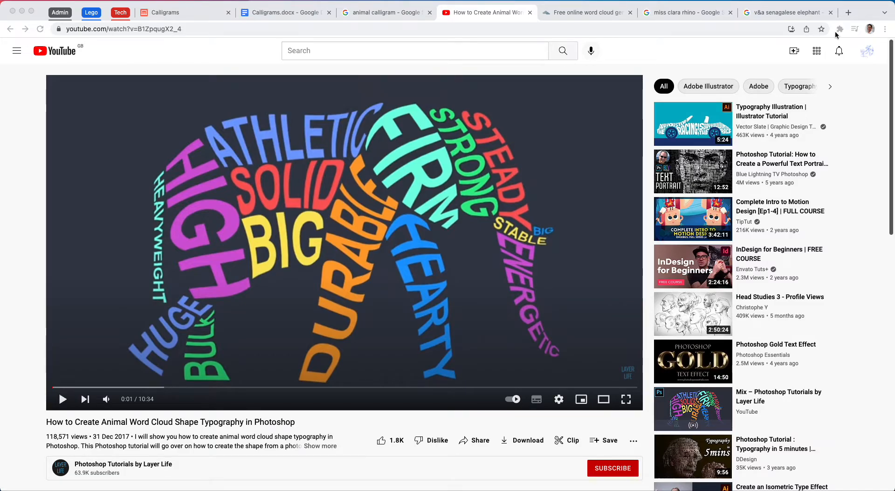
# - Open the Photopea online photo editor in a new browser tab
pyautogui.click(849, 13)
pyautogui.click(849, 13)
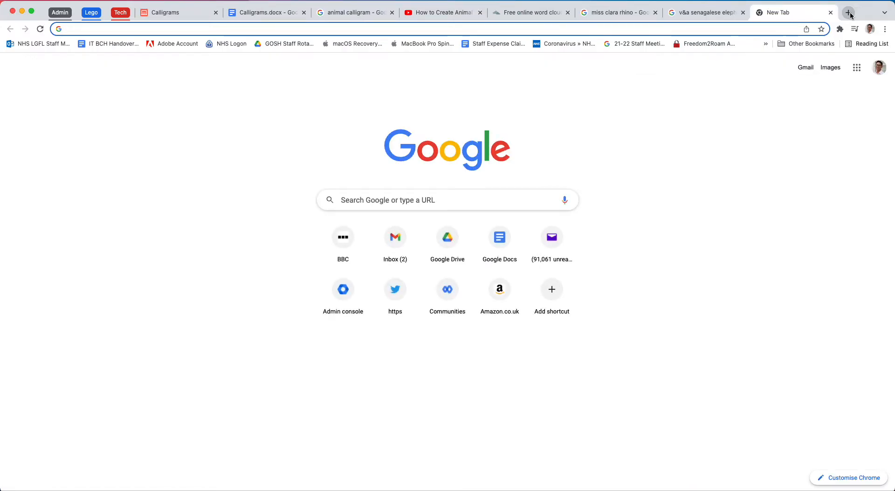
pyautogui.write('pho')
pyautogui.press('Return')
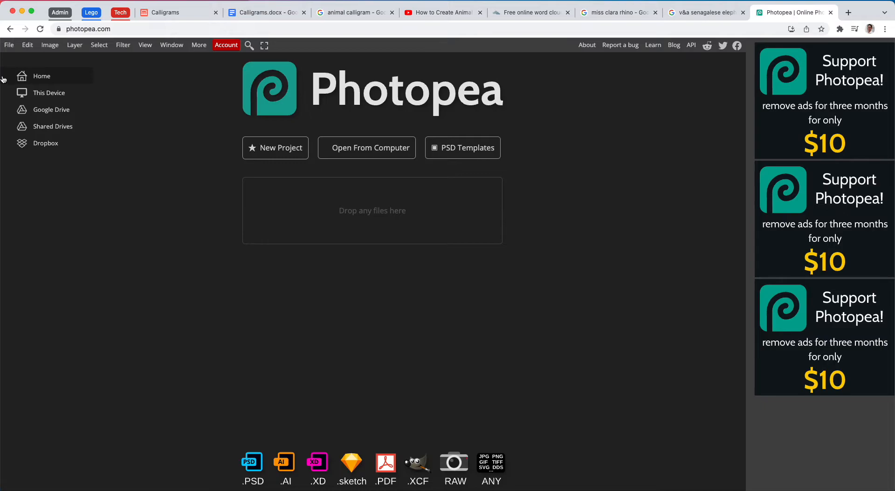
# - Create a new project from the A4 print preset, 210 x 297 mm at 300 DPI with a white background
pyautogui.click(9, 45)
pyautogui.click(13, 61)
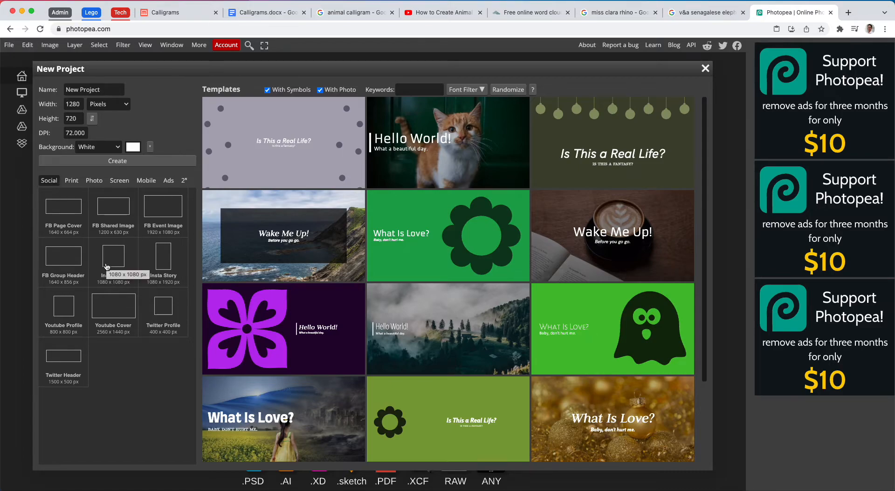
pyautogui.click(70, 181)
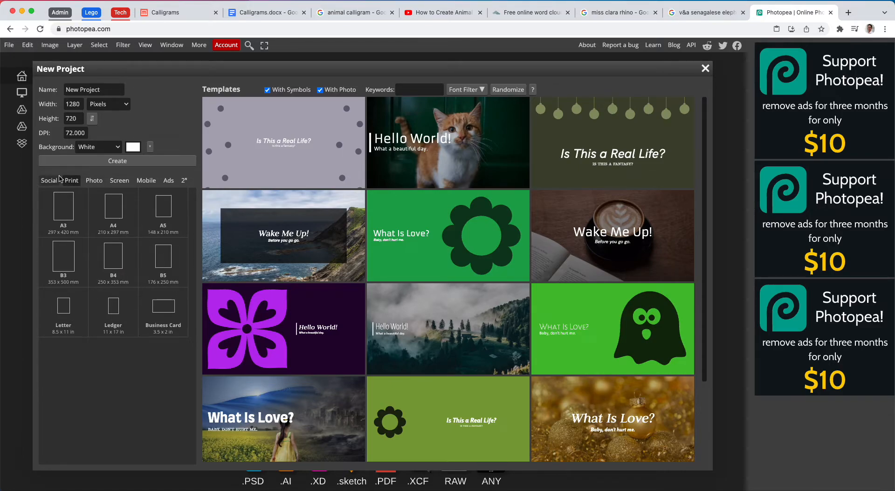
pyautogui.click(115, 223)
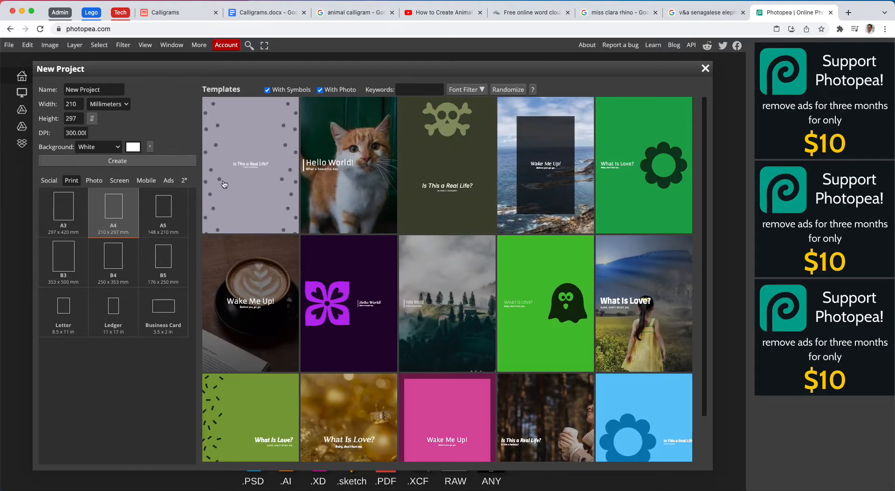
pyautogui.click(144, 161)
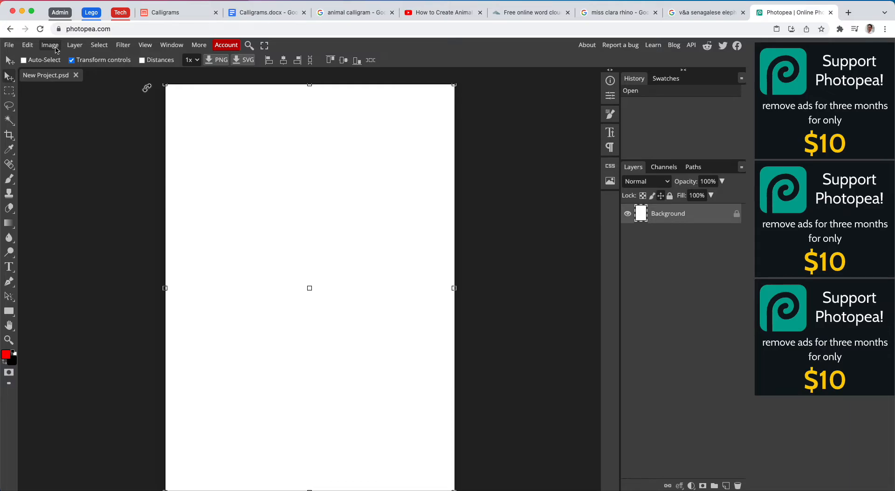
# - Rotate the whole blank canvas 90° clockwise into landscape orientation
pyautogui.click(55, 48)
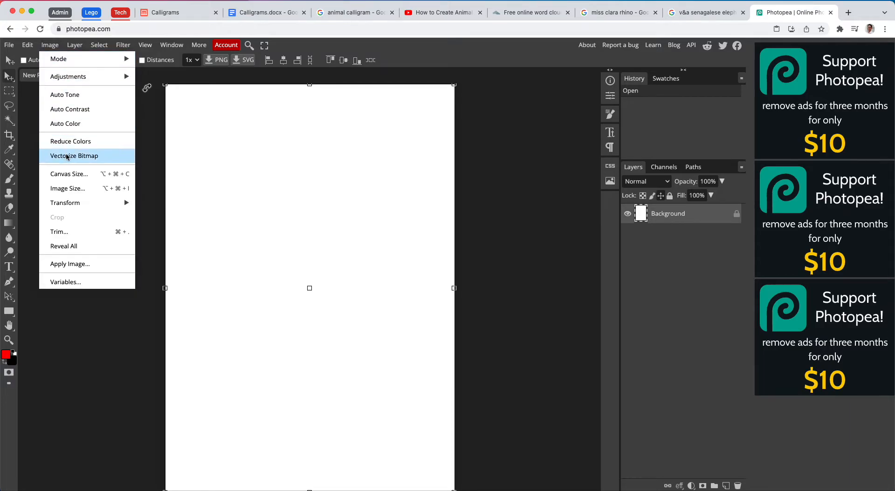
pyautogui.moveTo(118, 207)
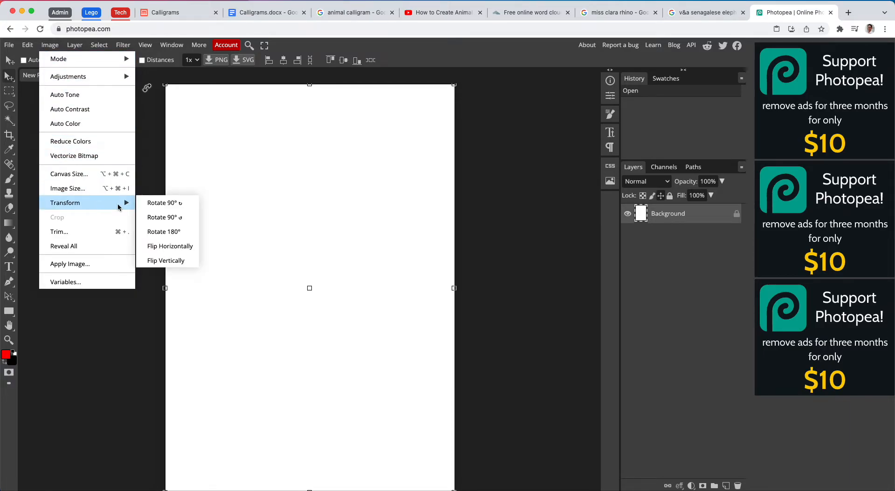
pyautogui.click(171, 207)
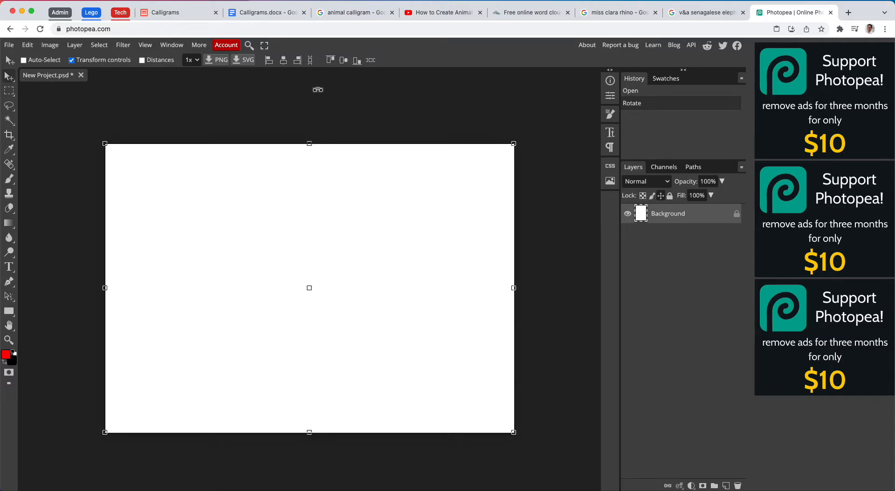
# - Switch to the Miss Clara rhino image results and search the images for "rhino" instead
pyautogui.click(605, 12)
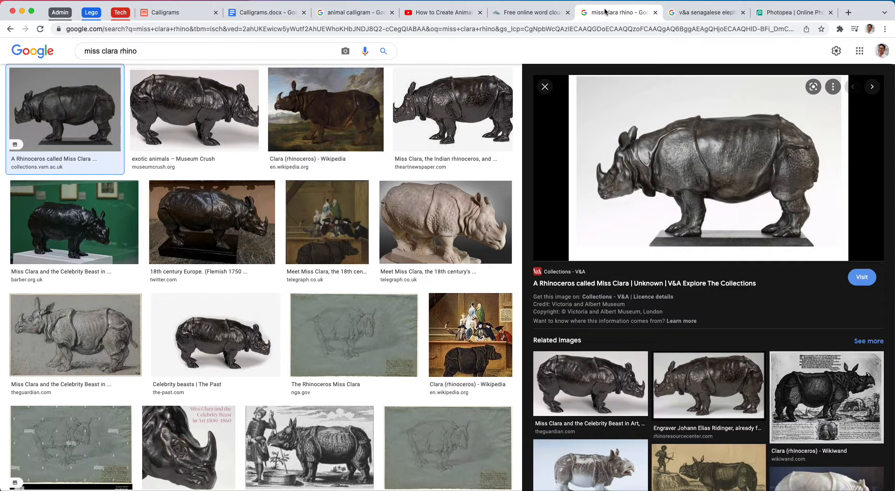
pyautogui.scroll(3, 188, 73)
pyautogui.moveTo(120, 60); pyautogui.dragTo(84, 58)
pyautogui.press('BackSpace')
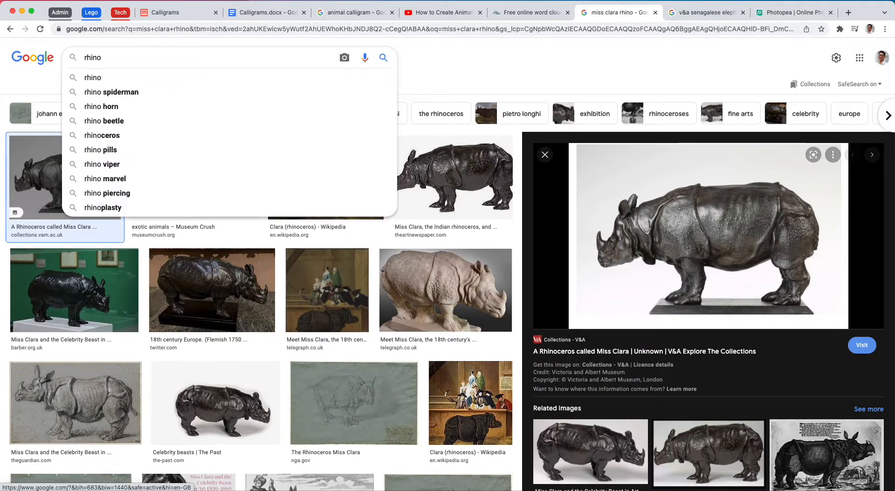
pyautogui.press('Return')
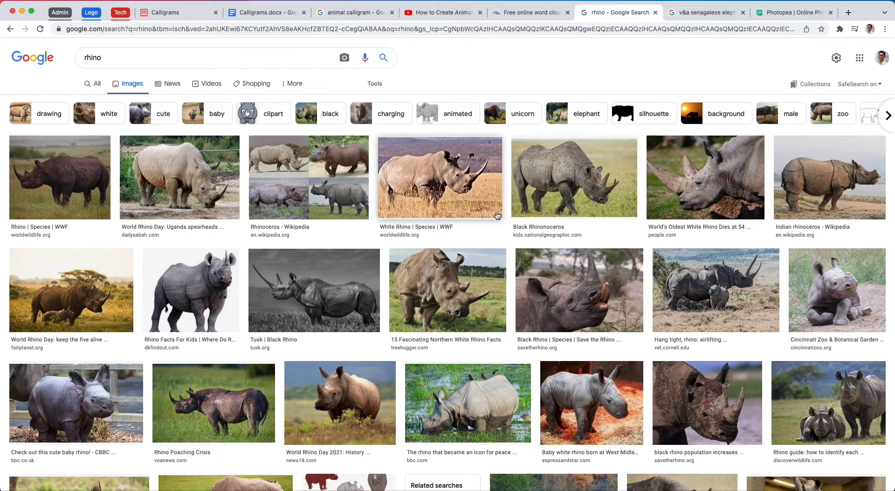
# - Browse the rhino photos, preview the Wikipedia Indian rhinoceros, and return to the "miss clara rhino" results
pyautogui.scroll(-2, 465, 330)
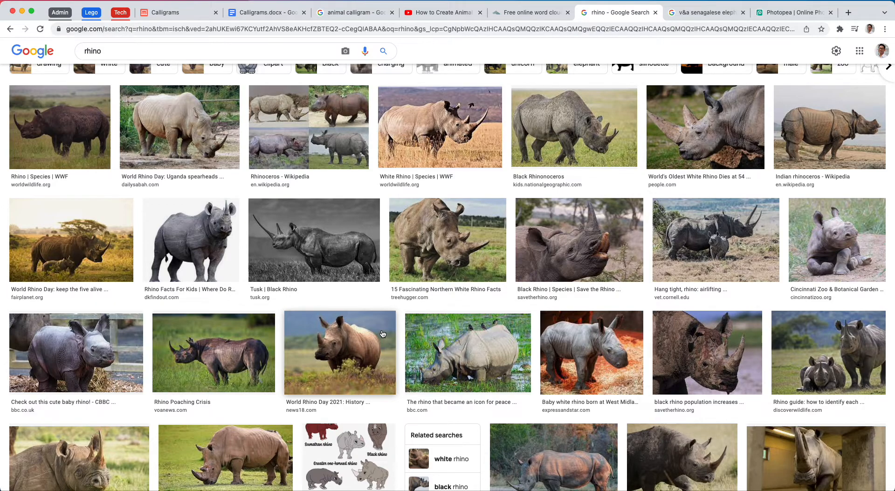
pyautogui.scroll(2, 382, 333)
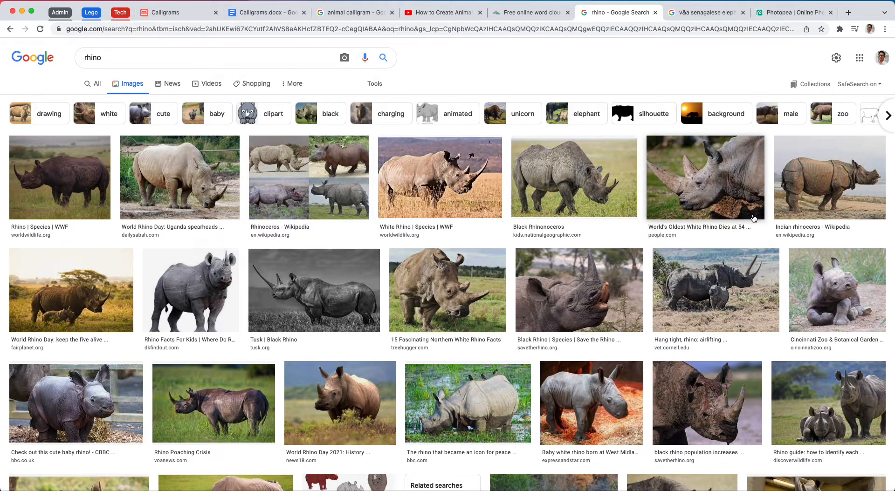
pyautogui.click(831, 182)
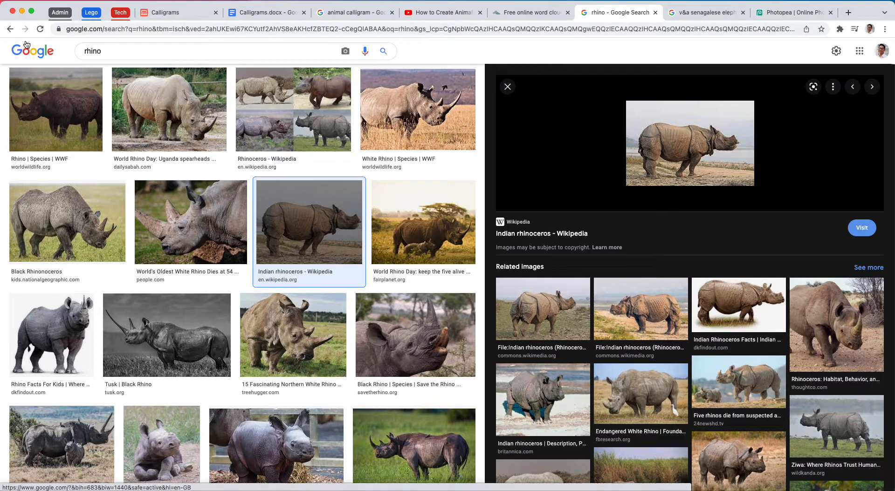
pyautogui.click(9, 29)
pyautogui.click(10, 29)
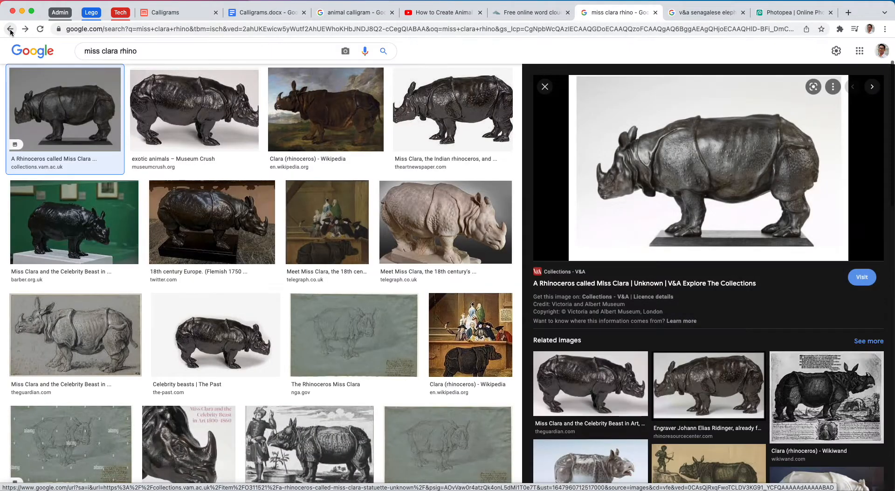
# - Save the V&A Miss Clara rhinoceros image to the Pictures folder as rhino_miss_clara
pyautogui.rightClick(720, 192)
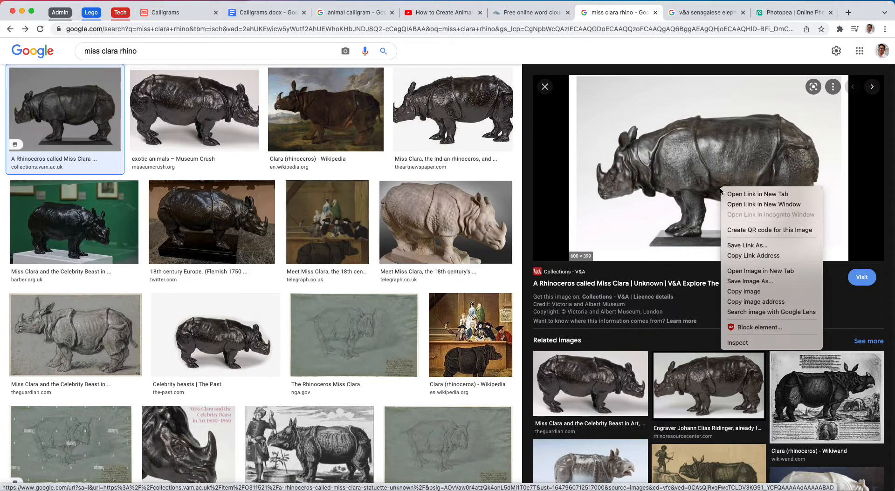
pyautogui.click(786, 281)
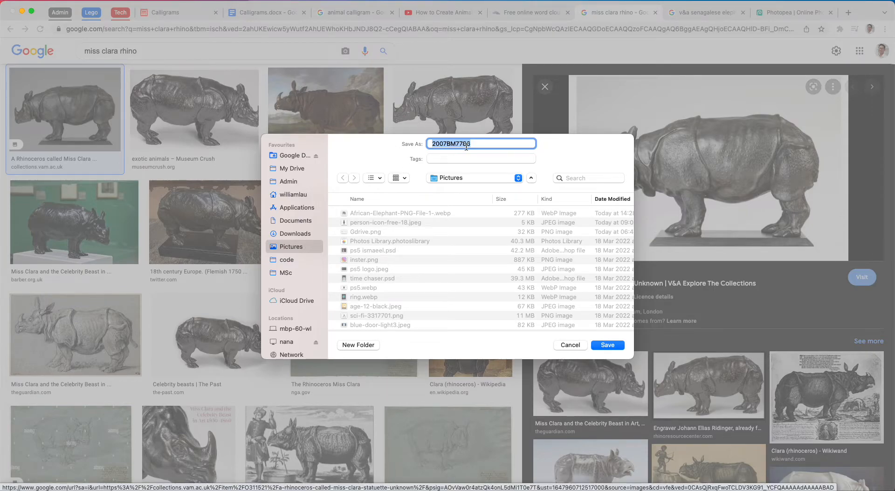
pyautogui.write('rhiono_miss_clara')
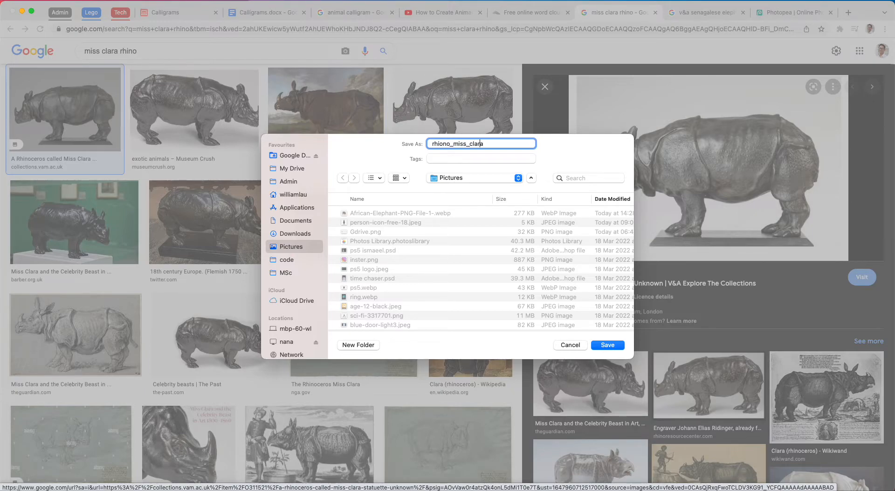
pyautogui.write('=')
pyautogui.press('BackSpace')
pyautogui.press('BackSpace')
pyautogui.click(608, 344)
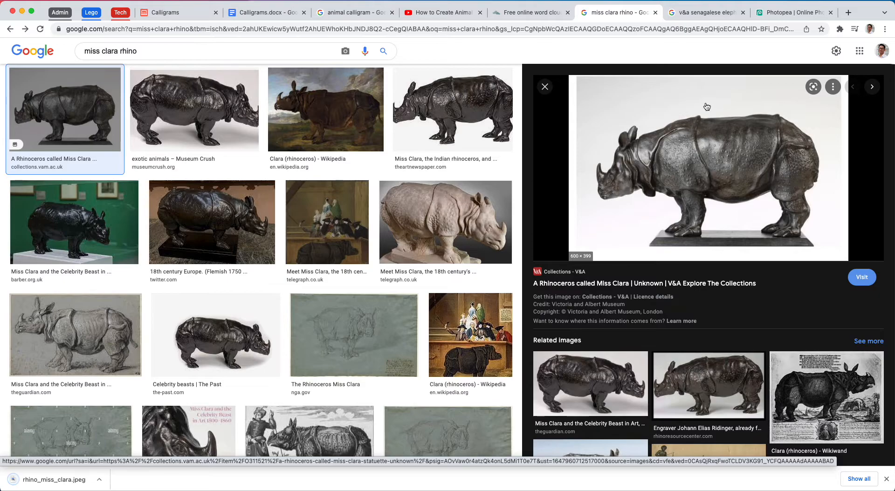
# - Switch back to Photopea and place rhino_miss_clara.jpeg from the Pictures folder into the project
pyautogui.click(777, 14)
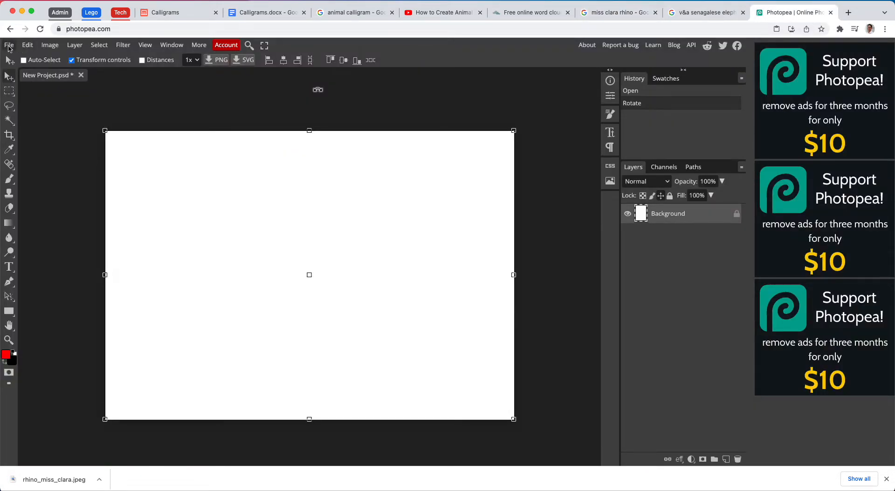
pyautogui.click(9, 46)
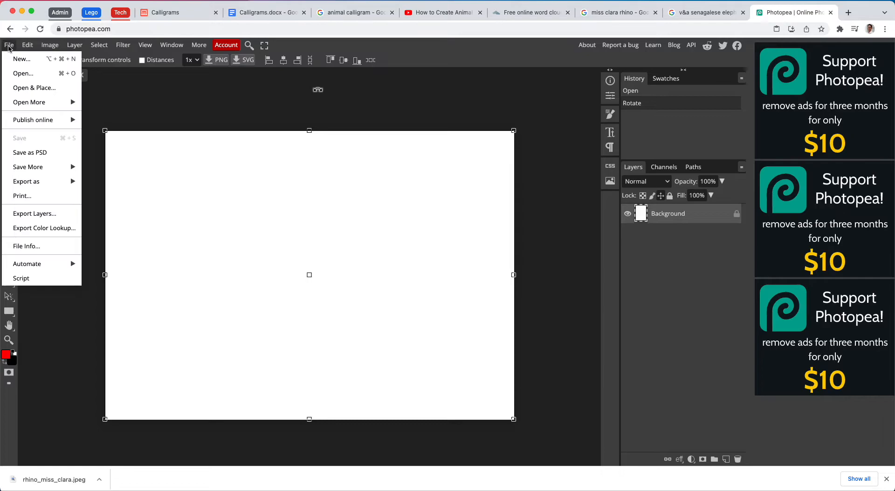
pyautogui.click(21, 89)
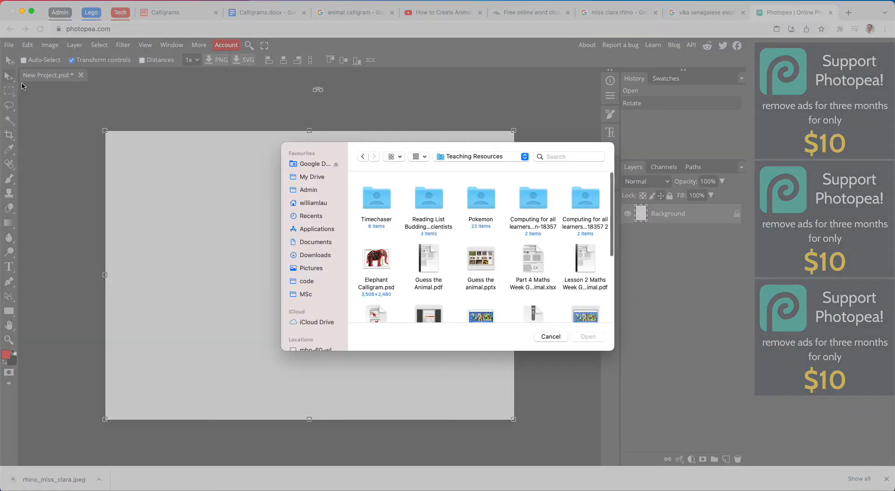
pyautogui.click(318, 269)
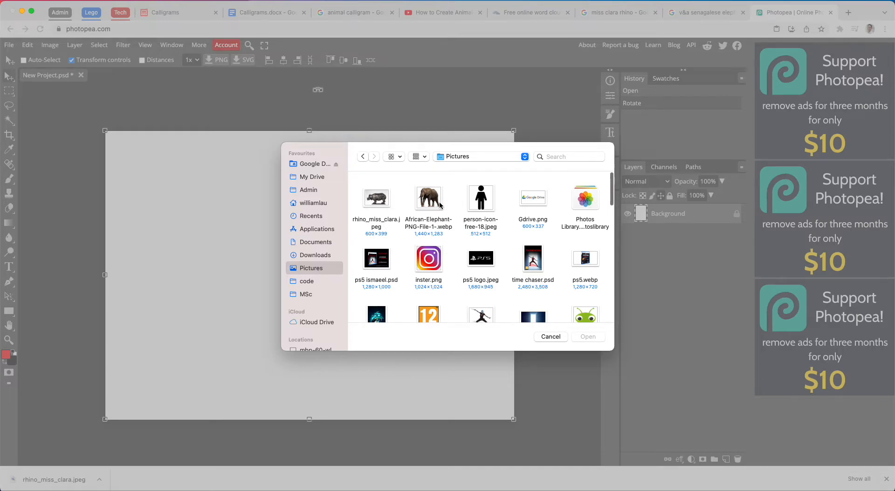
pyautogui.doubleClick(376, 205)
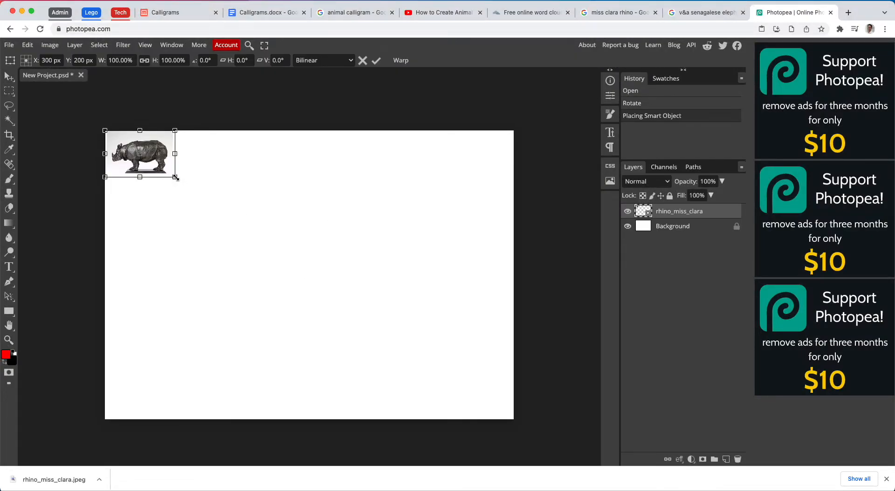
# - Enlarge the placed rhino image proportionally to 584.67% so it spans the full canvas width
pyautogui.moveTo(176, 178); pyautogui.dragTo(509, 407)
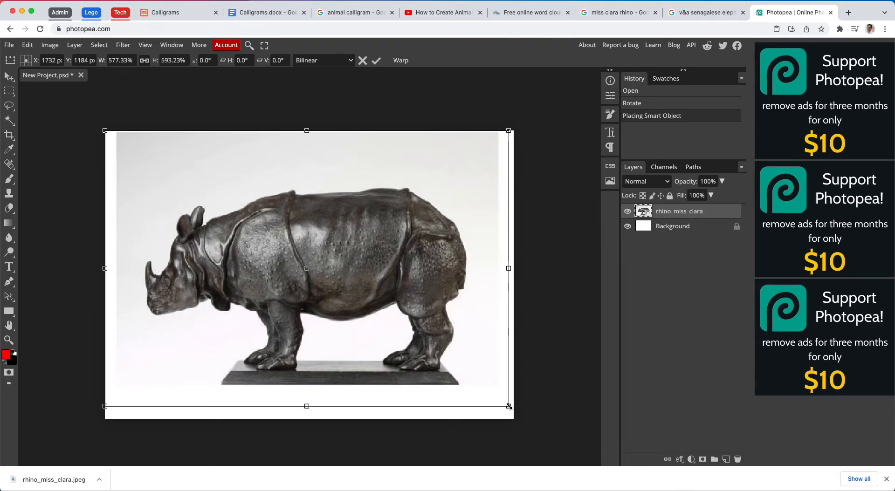
pyautogui.hotkey('ctrl', 'z')
pyautogui.moveTo(175, 177); pyautogui.dragTo(513, 402)
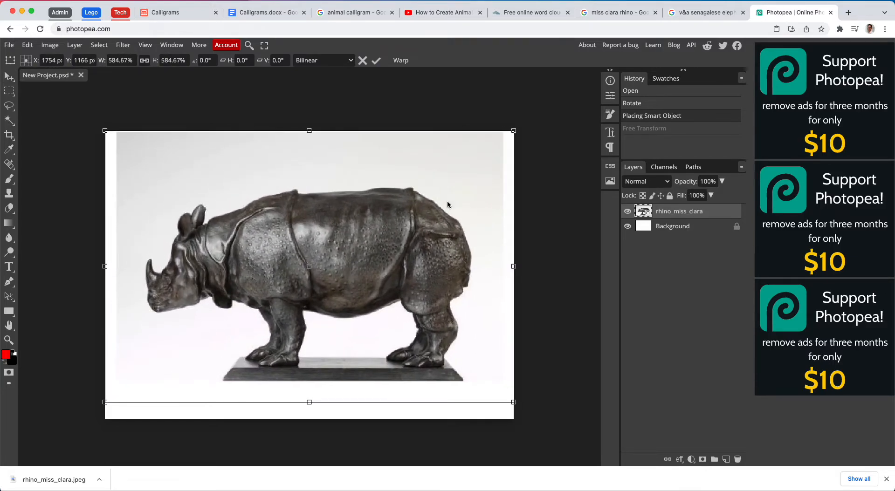
pyautogui.click(376, 60)
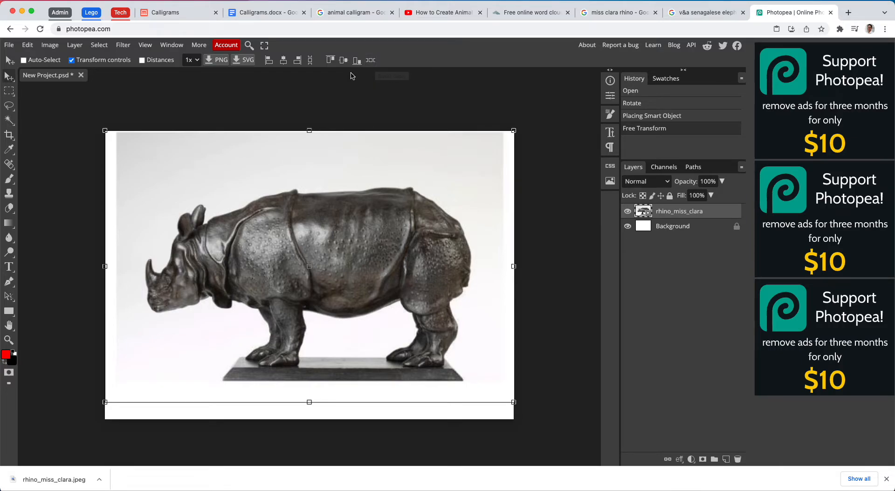
# - Flip the whole image horizontally so the rhino faces the other way, and dismiss the browser's download bar
pyautogui.click(50, 46)
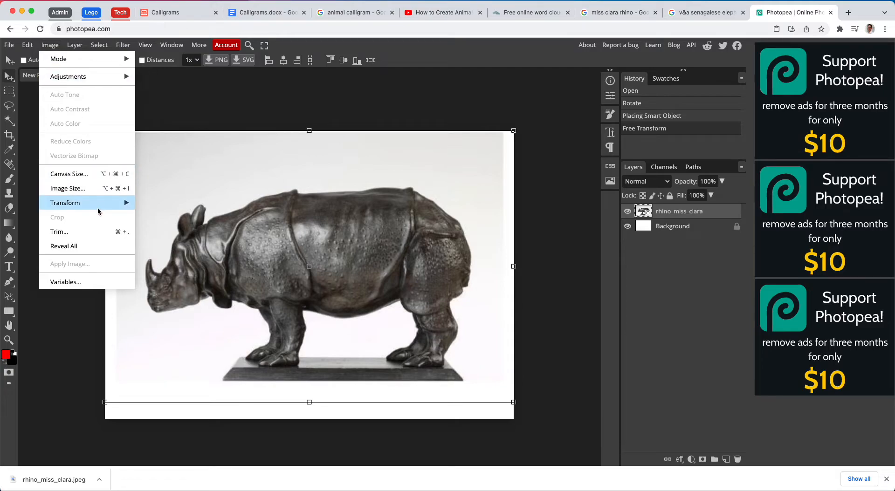
pyautogui.moveTo(103, 208)
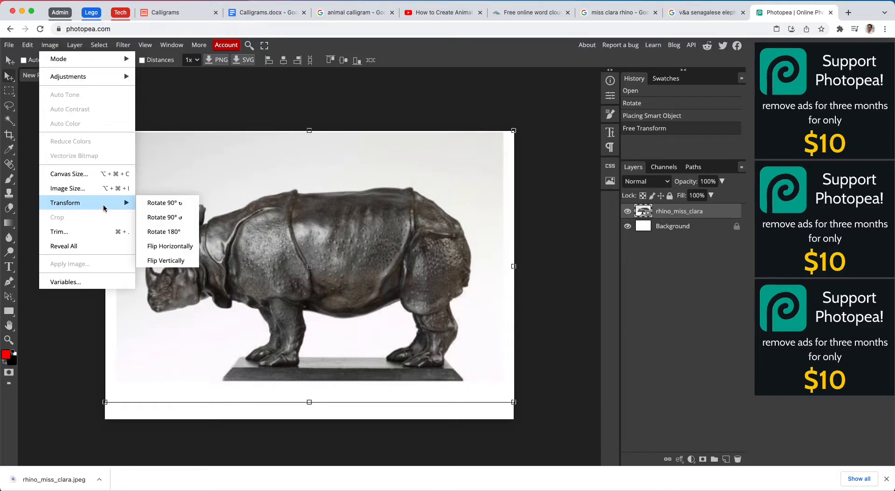
pyautogui.click(182, 246)
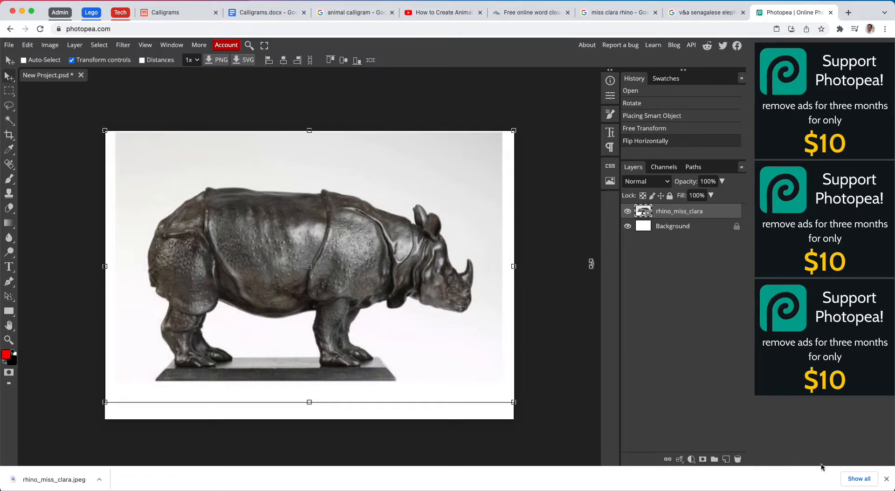
pyautogui.click(886, 478)
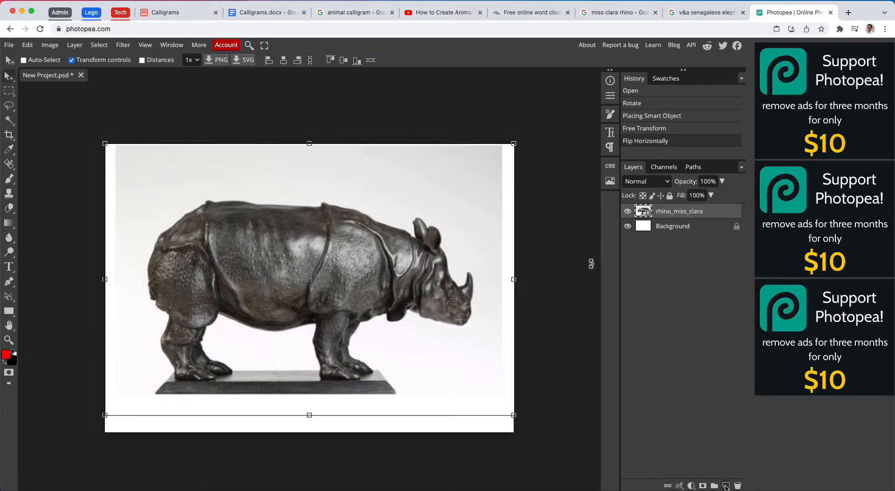
# - Add a new layer above rhino_miss_clara and brush a short red stroke along the rhino's rump
pyautogui.click(70, 49)
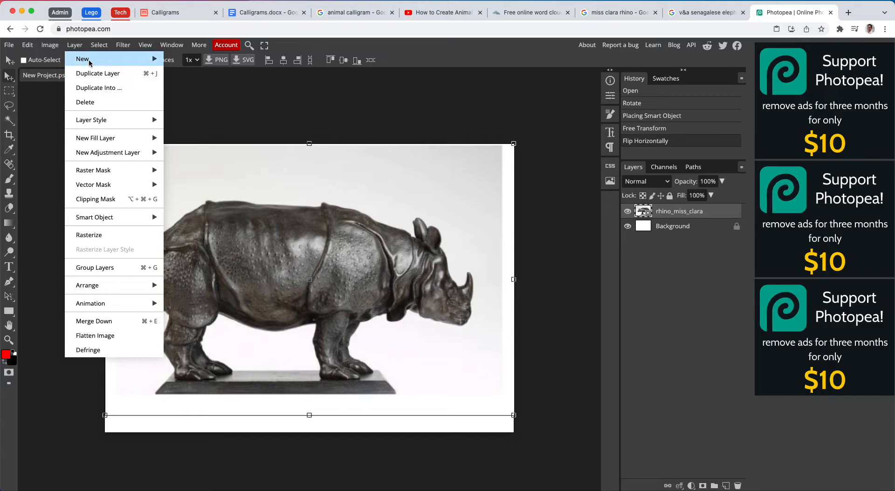
pyautogui.moveTo(84, 59)
pyautogui.click(180, 60)
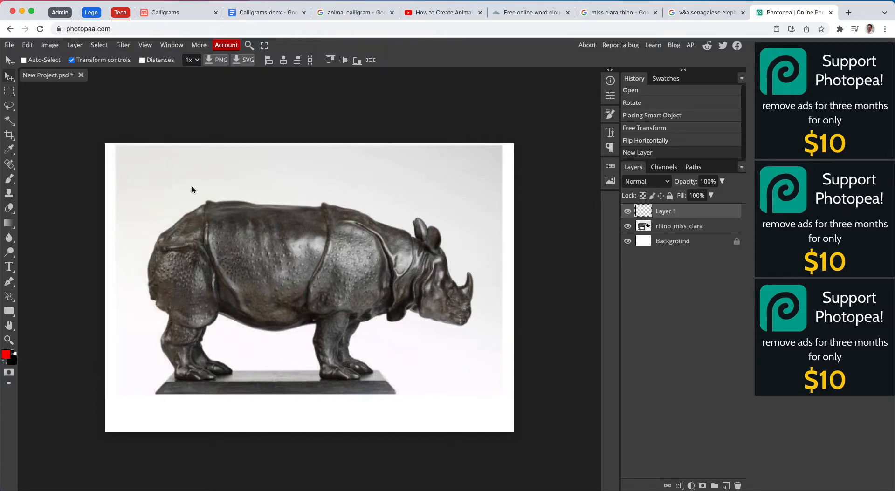
pyautogui.click(8, 182)
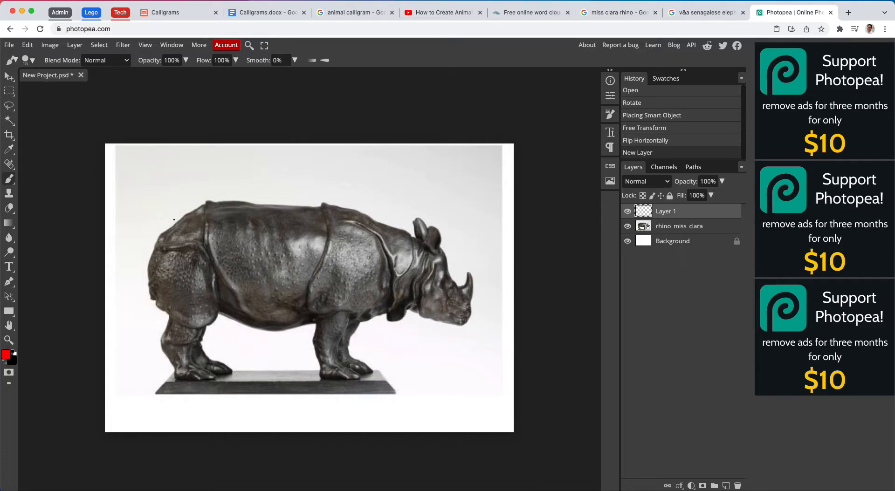
pyautogui.moveTo(171, 226); pyautogui.dragTo(188, 215)
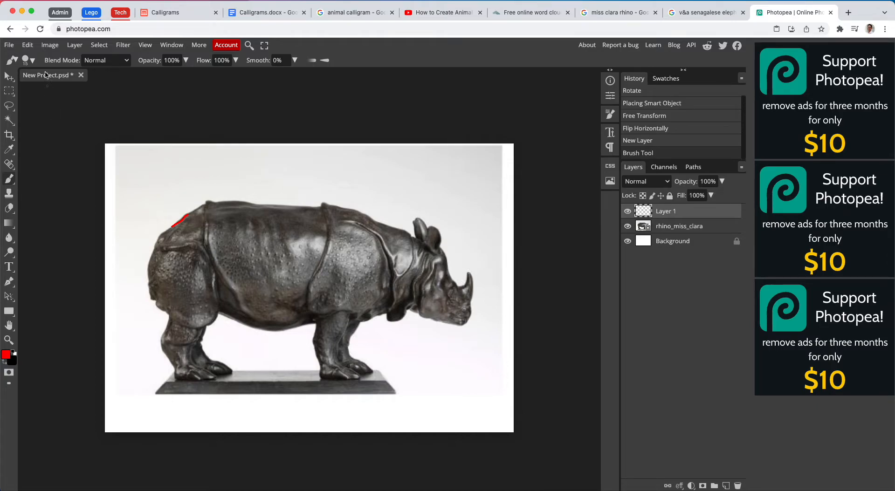
# - Trace the rhino's full outline in red with a 25 px brush, including ears, horn, belly and all four legs
pyautogui.click(29, 60)
pyautogui.moveTo(86, 88); pyautogui.dragTo(92, 88)
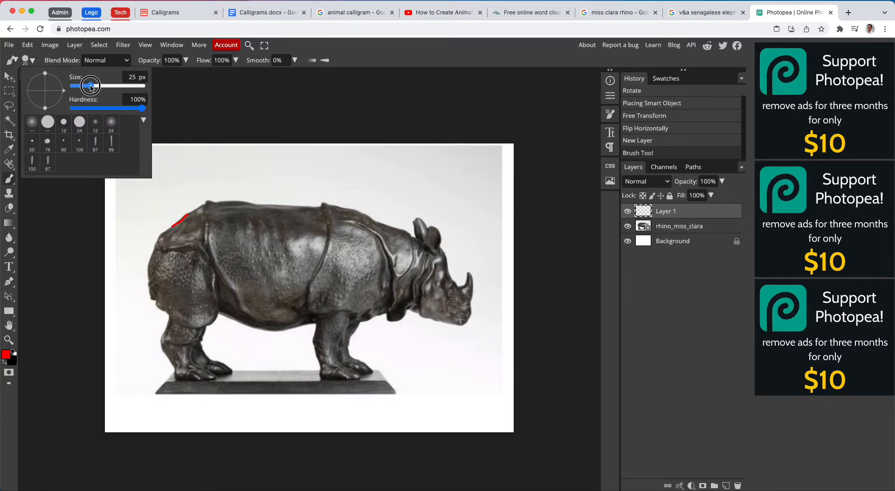
pyautogui.moveTo(173, 226); pyautogui.dragTo(208, 201)
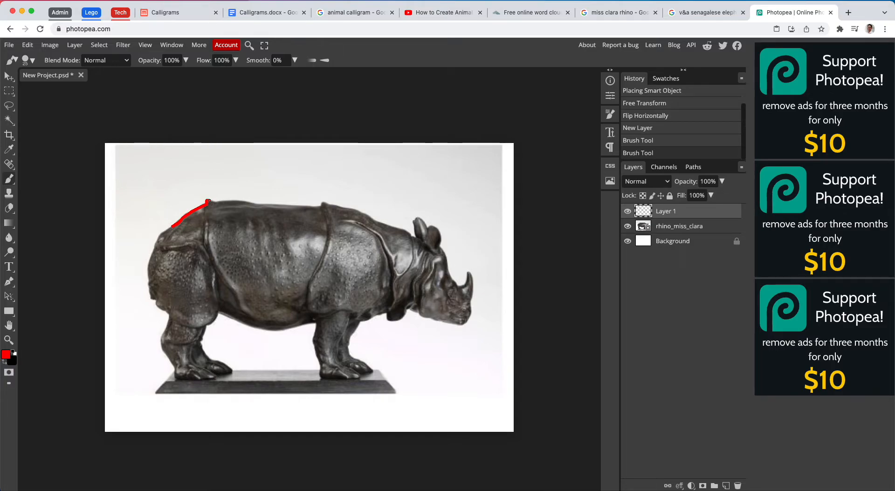
pyautogui.click(145, 45)
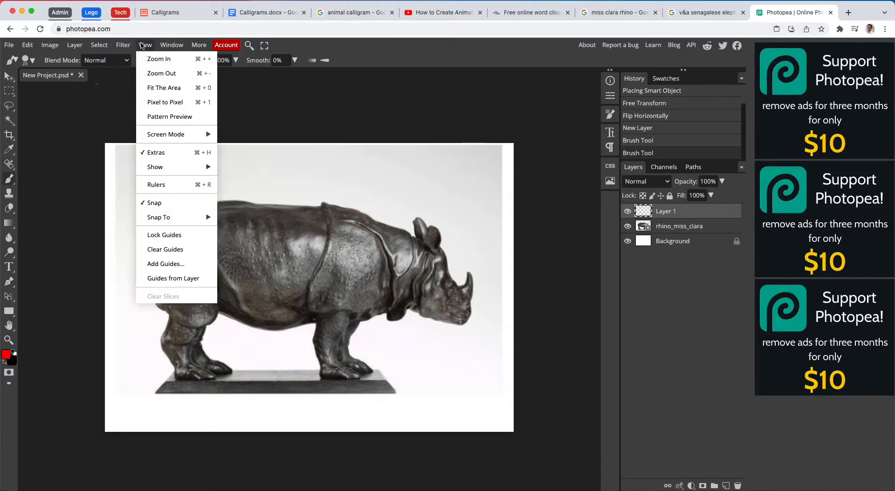
pyautogui.click(161, 59)
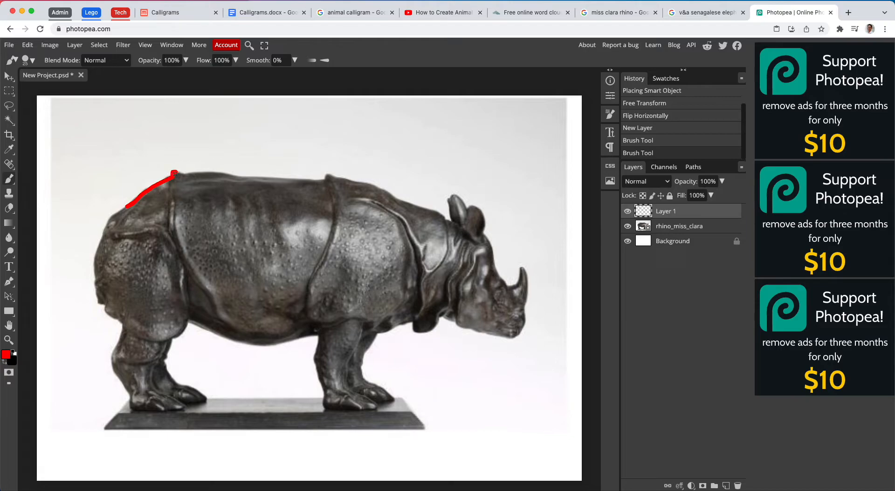
pyautogui.moveTo(175, 172)
pyautogui.mouseDown()
pyautogui.moveTo(359, 176)
pyautogui.moveTo(448, 221)
pyautogui.moveTo(447, 195)
pyautogui.moveTo(456, 194)
pyautogui.moveTo(466, 211)
pyautogui.moveTo(477, 207)
pyautogui.moveTo(503, 279)
pyautogui.moveTo(518, 284)
pyautogui.mouseUp()
pyautogui.moveTo(520, 278)
pyautogui.mouseDown()
pyautogui.moveTo(528, 286)
pyautogui.moveTo(525, 323)
pyautogui.moveTo(514, 338)
pyautogui.moveTo(444, 319)
pyautogui.moveTo(421, 335)
pyautogui.moveTo(406, 324)
pyautogui.moveTo(376, 336)
pyautogui.moveTo(363, 377)
pyautogui.moveTo(394, 401)
pyautogui.moveTo(348, 384)
pyautogui.moveTo(361, 322)
pyautogui.mouseUp()
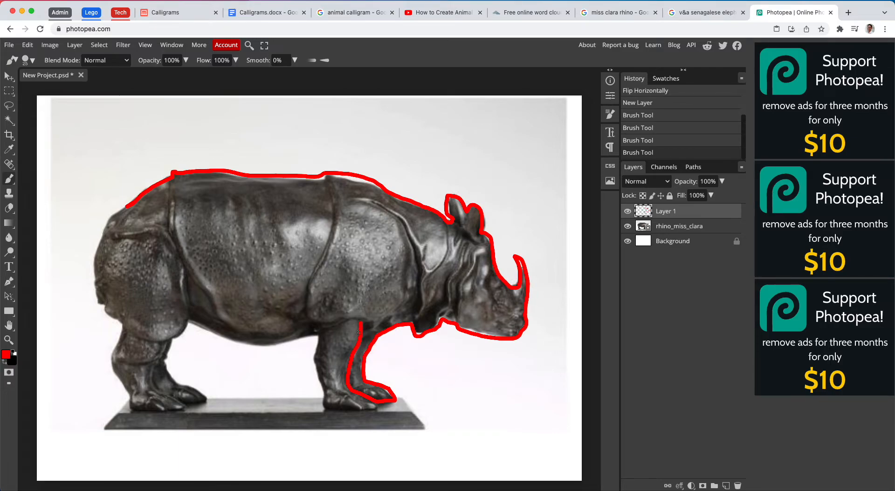
pyautogui.moveTo(379, 407)
pyautogui.mouseDown()
pyautogui.moveTo(320, 408)
pyautogui.moveTo(317, 336)
pyautogui.moveTo(258, 346)
pyautogui.moveTo(189, 324)
pyautogui.moveTo(165, 353)
pyautogui.moveTo(167, 374)
pyautogui.moveTo(213, 396)
pyautogui.moveTo(179, 409)
pyautogui.moveTo(129, 405)
pyautogui.moveTo(116, 366)
pyautogui.moveTo(118, 324)
pyautogui.moveTo(96, 289)
pyautogui.moveTo(102, 239)
pyautogui.moveTo(126, 208)
pyautogui.mouseUp()
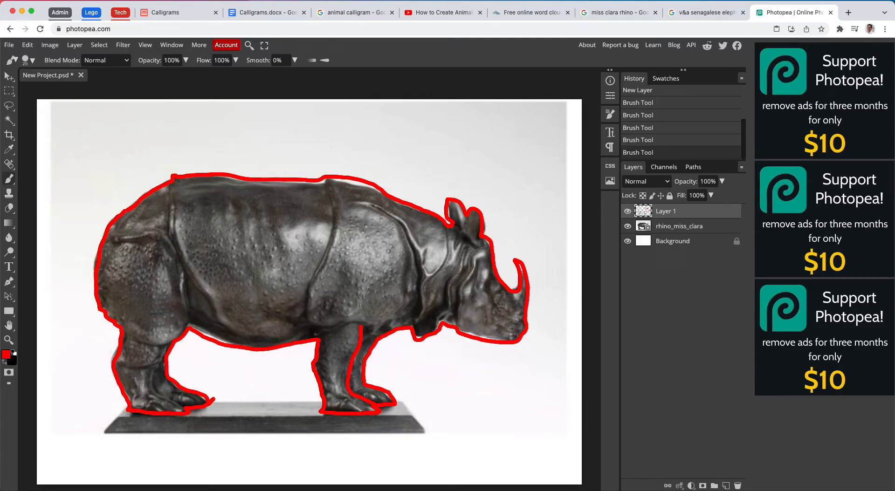
pyautogui.moveTo(163, 348)
pyautogui.mouseDown()
pyautogui.moveTo(158, 396)
pyautogui.moveTo(191, 409)
pyautogui.mouseUp()
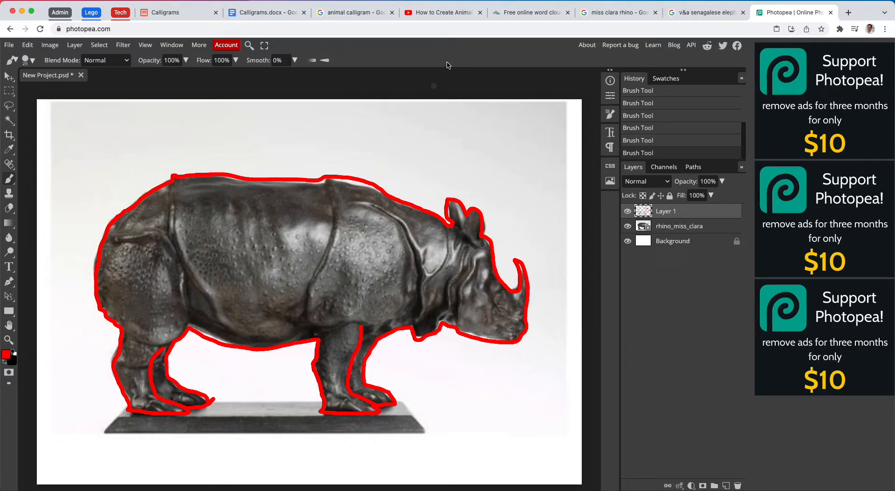
# - Review the animal calligram image results and the YouTube elephant typography example, and return to Photopea
pyautogui.click(350, 12)
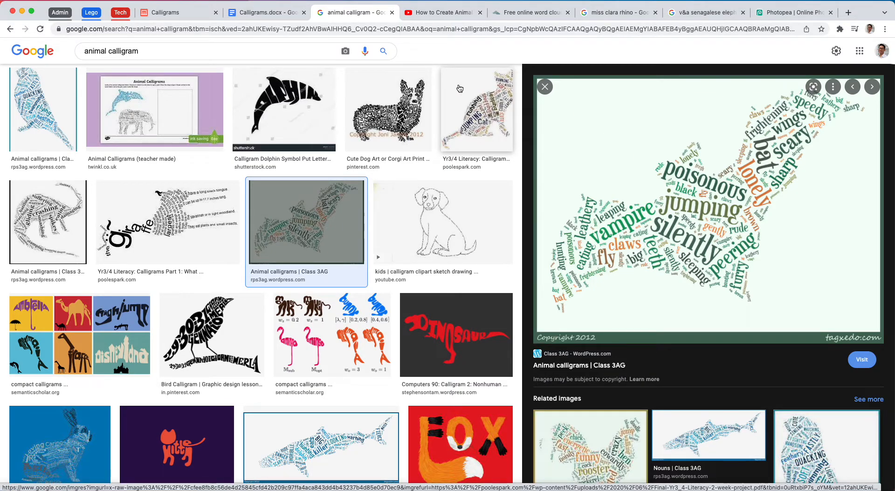
pyautogui.click(419, 12)
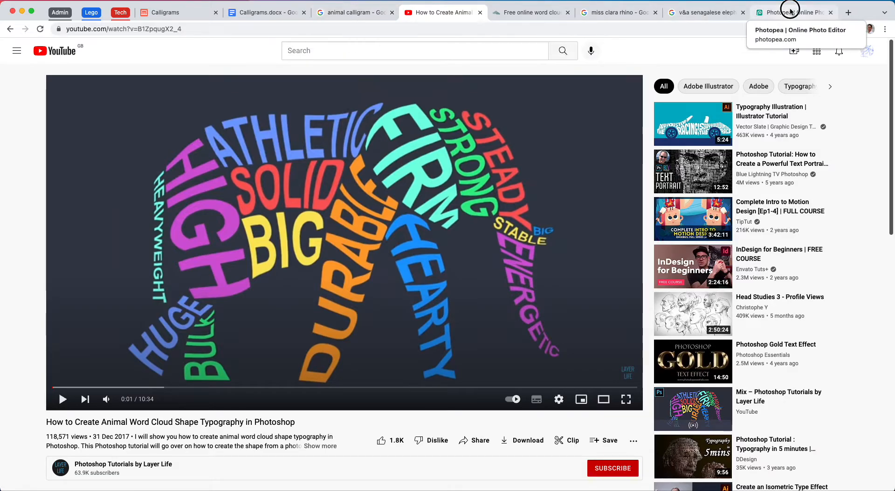
pyautogui.click(773, 12)
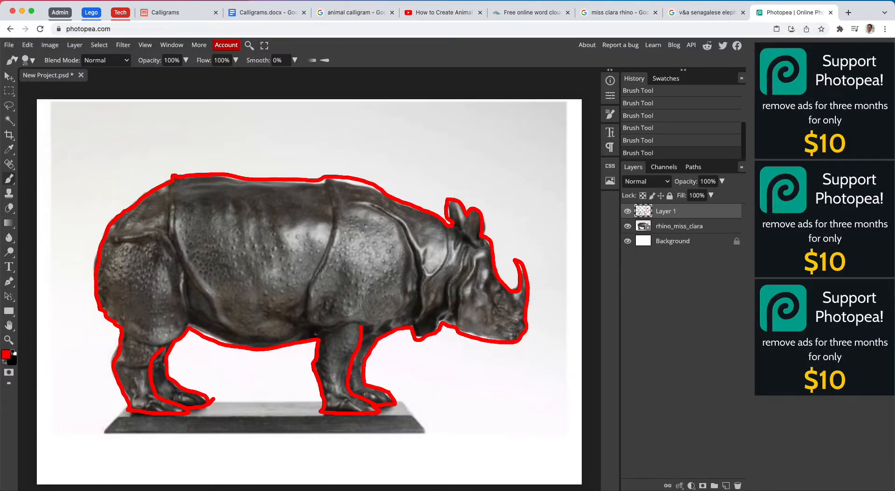
# - Divide the rhino's hind leg, rump and torso into word sections with red brush lines from back to belly
pyautogui.moveTo(122, 339)
pyautogui.mouseDown()
pyautogui.moveTo(166, 345)
pyautogui.moveTo(159, 352)
pyautogui.mouseUp()
pyautogui.moveTo(130, 213); pyautogui.dragTo(145, 343)
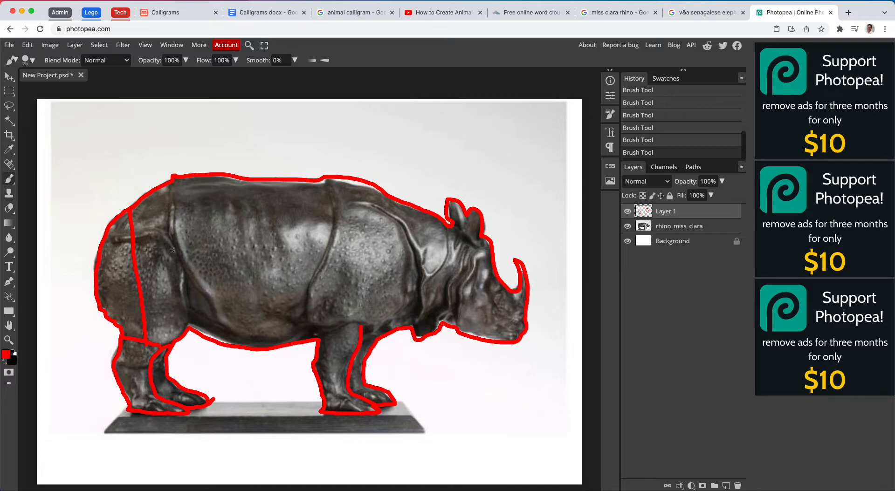
pyautogui.moveTo(185, 330); pyautogui.dragTo(171, 176)
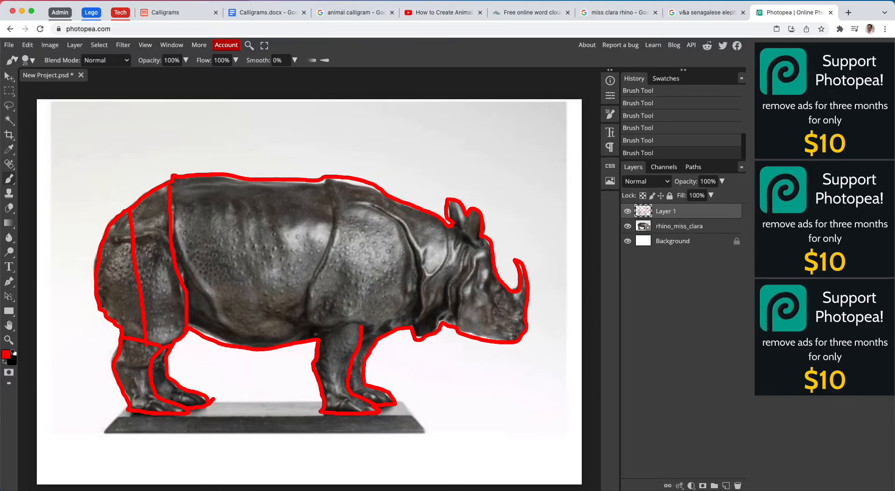
pyautogui.moveTo(195, 180)
pyautogui.mouseDown()
pyautogui.moveTo(223, 342)
pyautogui.moveTo(252, 346)
pyautogui.moveTo(249, 182)
pyautogui.mouseUp()
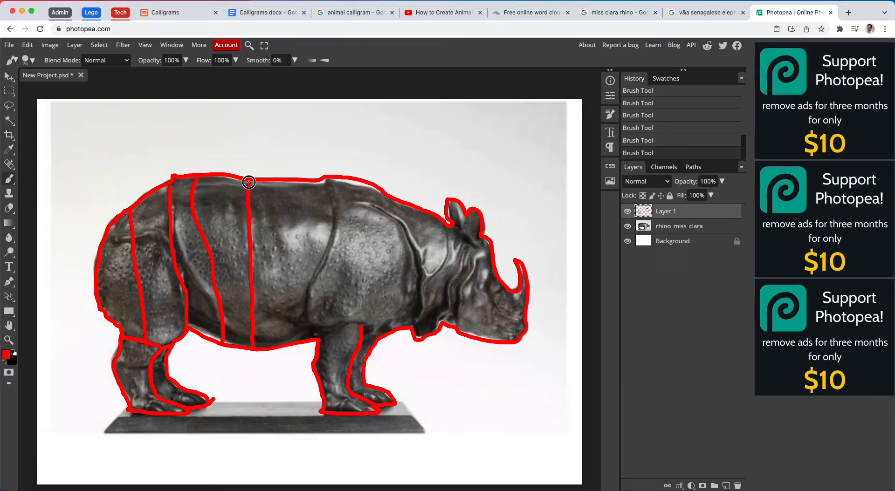
pyautogui.moveTo(325, 179)
pyautogui.mouseDown()
pyautogui.moveTo(331, 229)
pyautogui.moveTo(305, 301)
pyautogui.moveTo(319, 339)
pyautogui.mouseUp()
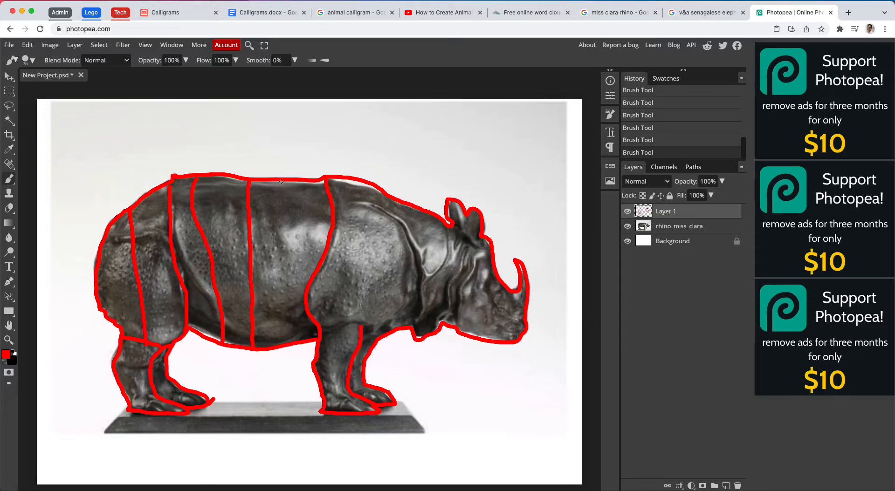
pyautogui.moveTo(279, 186); pyautogui.dragTo(276, 346)
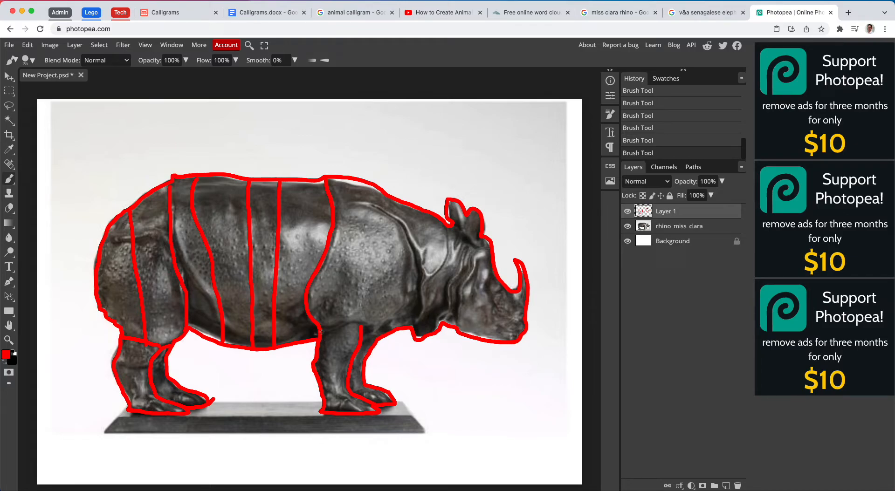
# - Brush red dividing lines across the top of the front legs and around and across the shoulder
pyautogui.moveTo(322, 332); pyautogui.dragTo(416, 323)
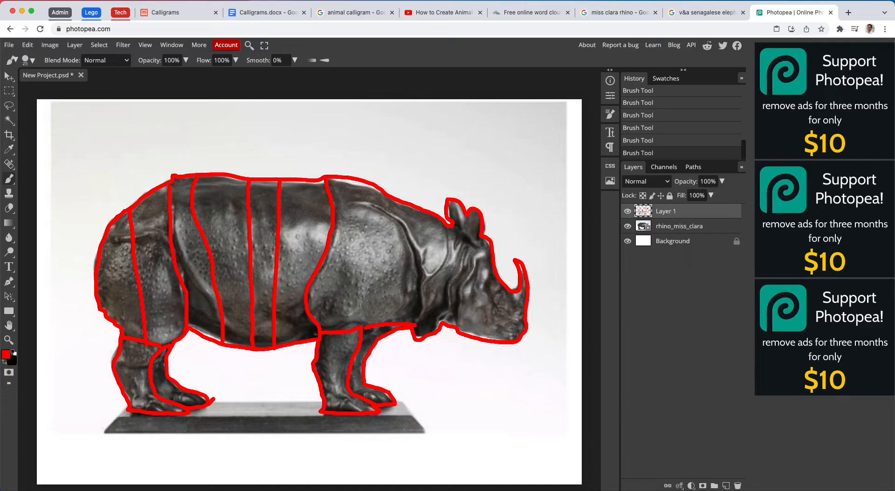
pyautogui.moveTo(338, 209)
pyautogui.mouseDown()
pyautogui.moveTo(370, 206)
pyautogui.moveTo(390, 217)
pyautogui.moveTo(431, 276)
pyautogui.mouseUp()
pyautogui.moveTo(445, 227); pyautogui.dragTo(415, 326)
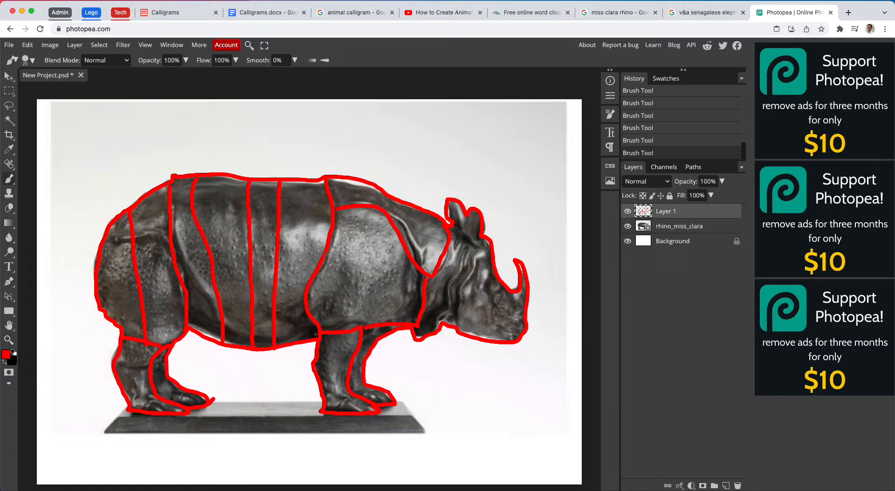
pyautogui.moveTo(336, 253)
pyautogui.mouseDown()
pyautogui.moveTo(378, 261)
pyautogui.moveTo(425, 303)
pyautogui.mouseUp()
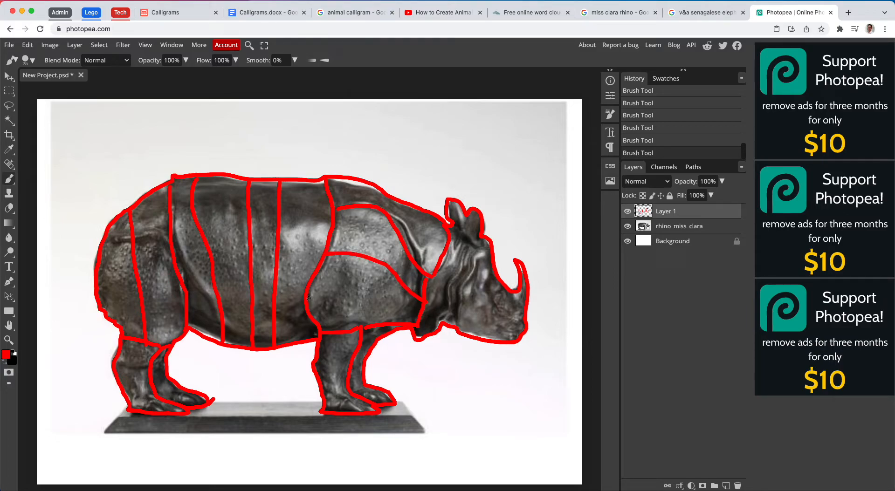
pyautogui.moveTo(307, 298); pyautogui.dragTo(419, 309)
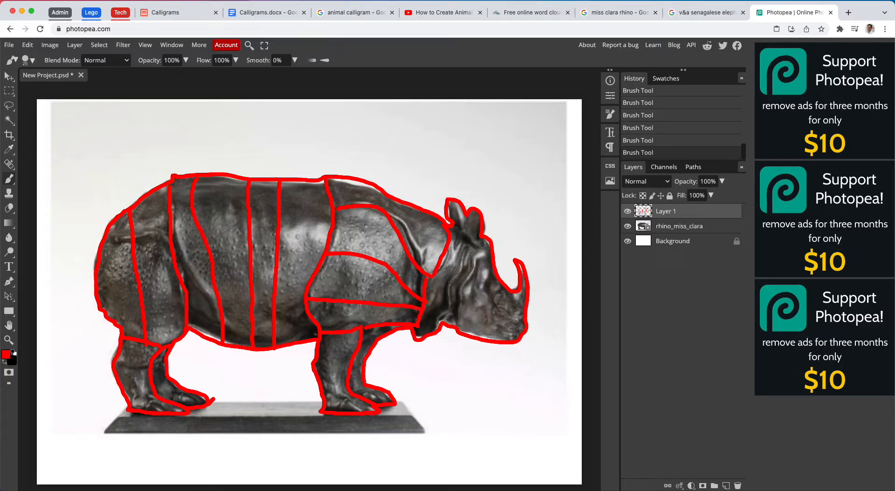
# - Brush red dividing lines between the ears, head, neck, jaw and horn to section the rhino's head
pyautogui.click(452, 226)
pyautogui.moveTo(465, 214)
pyautogui.mouseDown()
pyautogui.moveTo(463, 239)
pyautogui.moveTo(451, 228)
pyautogui.moveTo(489, 247)
pyautogui.mouseUp()
pyautogui.moveTo(468, 249)
pyautogui.mouseDown()
pyautogui.moveTo(456, 274)
pyautogui.moveTo(452, 331)
pyautogui.mouseUp()
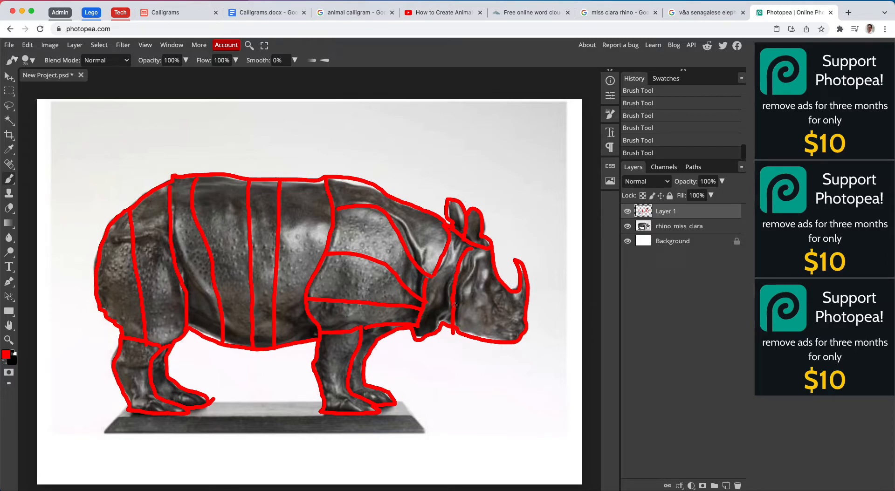
pyautogui.moveTo(454, 305); pyautogui.dragTo(525, 321)
pyautogui.moveTo(512, 292); pyautogui.dragTo(509, 314)
# - Hide and reshow the rhino_miss_clara photo and the red outline layer in turn to check the traced sections
pyautogui.click(626, 226)
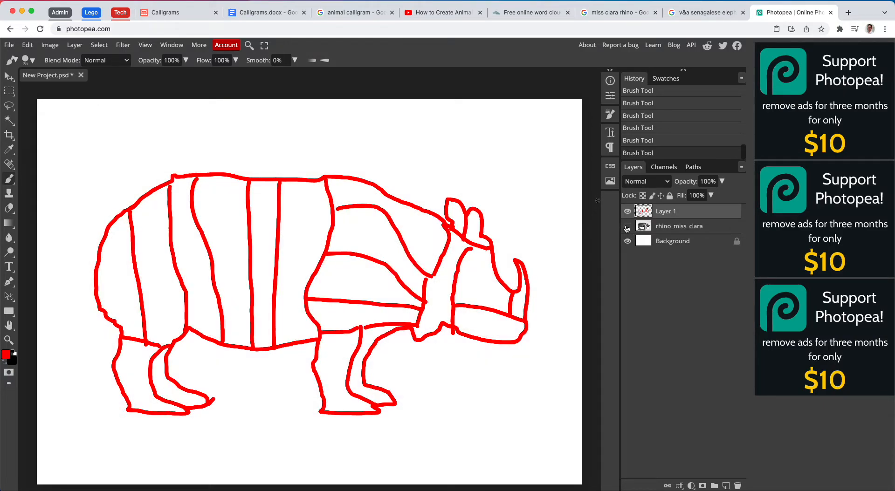
pyautogui.click(627, 227)
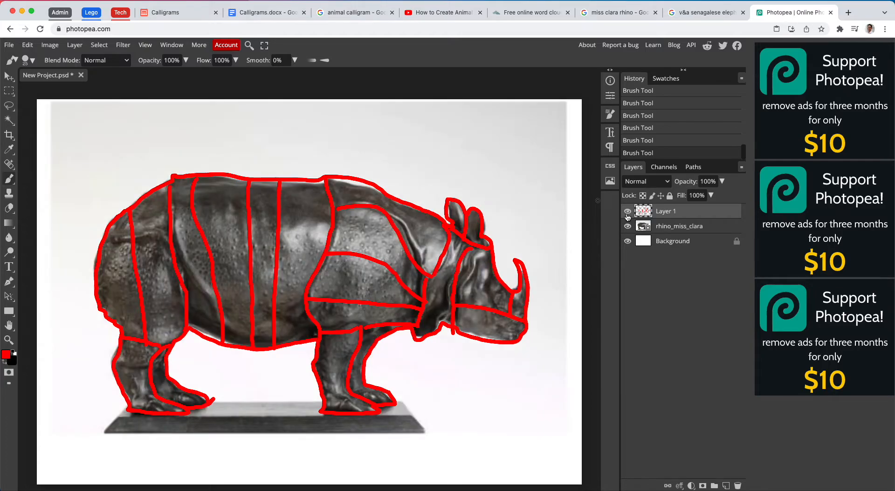
pyautogui.click(627, 212)
pyautogui.click(627, 212)
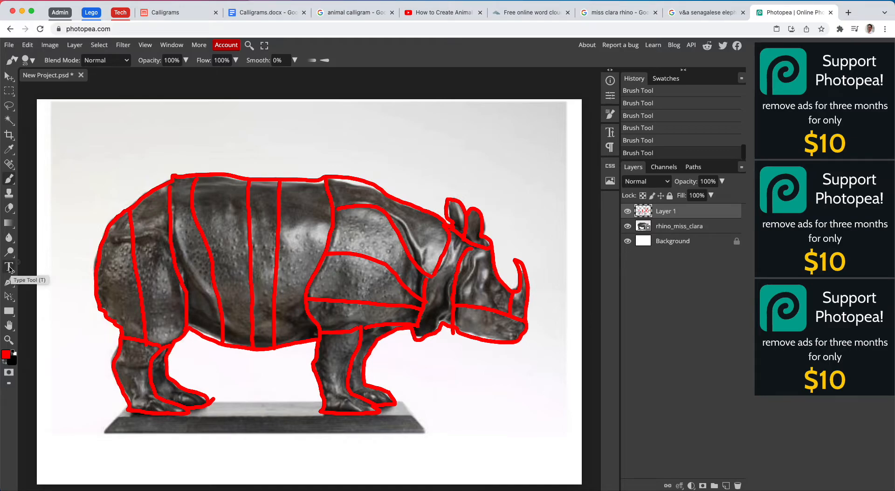
# - Switch to the "miss clara rhino" results and open the V&A collection page for the Miss Clara statuette
pyautogui.click(601, 12)
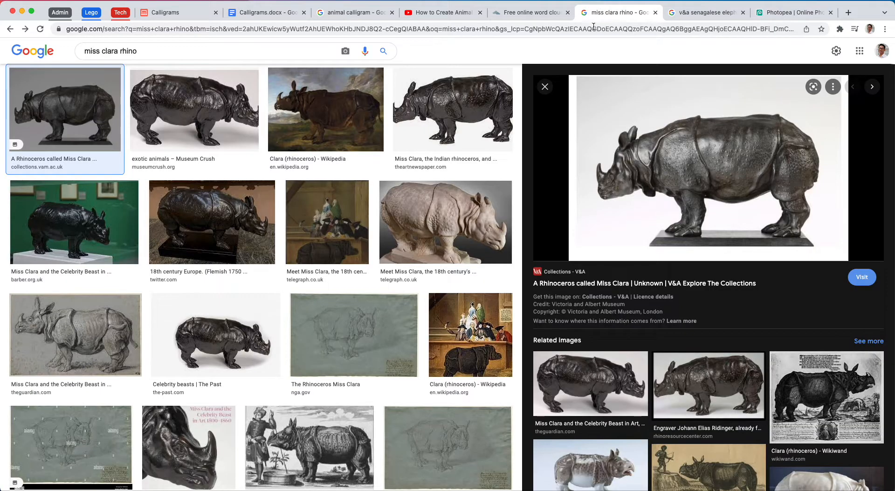
pyautogui.click(666, 285)
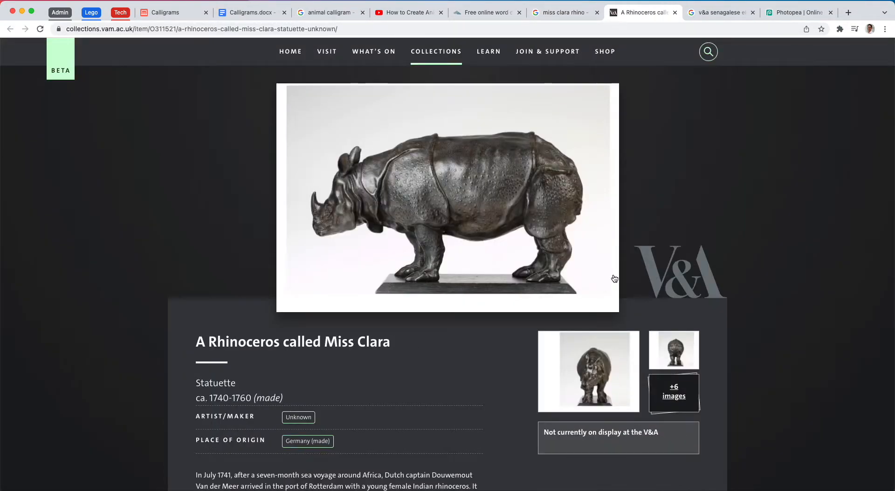
# - Expand and read the full history of the Miss Clara statuette, highlighting the mention of King Frederick II
pyautogui.scroll(-3, 587, 275)
pyautogui.scroll(-2, 588, 274)
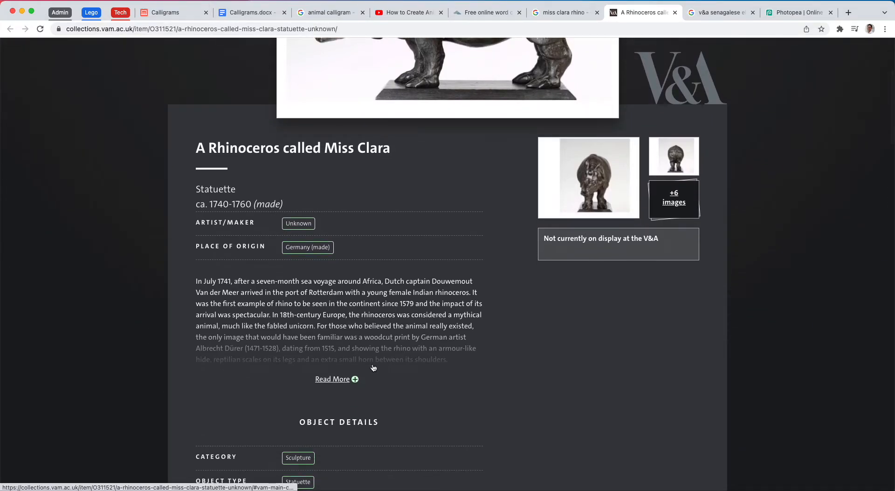
pyautogui.click(331, 380)
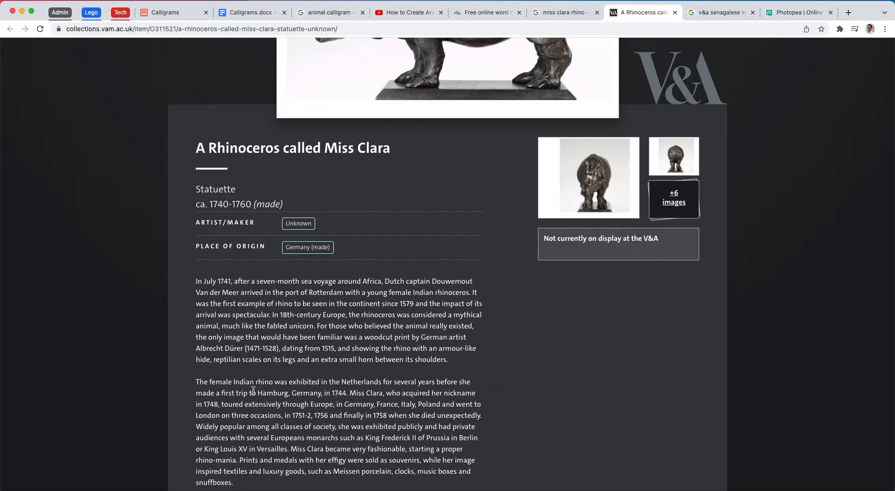
pyautogui.scroll(-2, 298, 393)
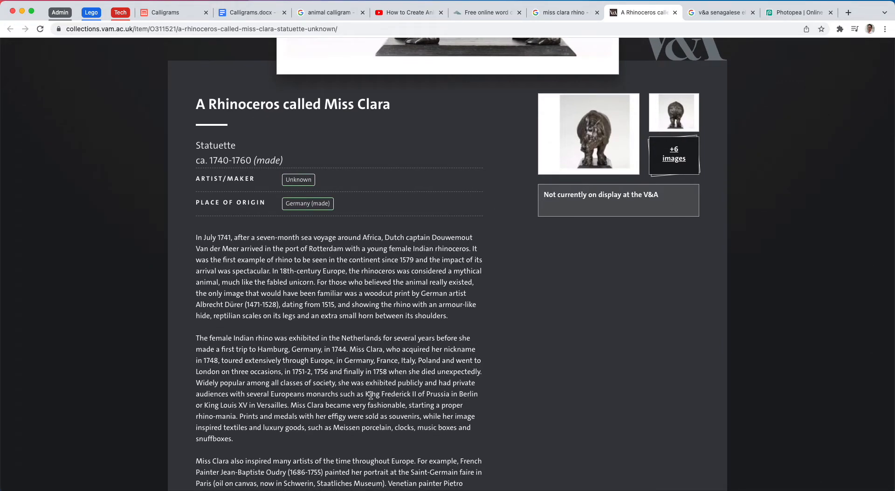
pyautogui.moveTo(364, 394); pyautogui.dragTo(416, 394)
pyautogui.scroll(-8, 427, 405)
pyautogui.scroll(-4, 427, 404)
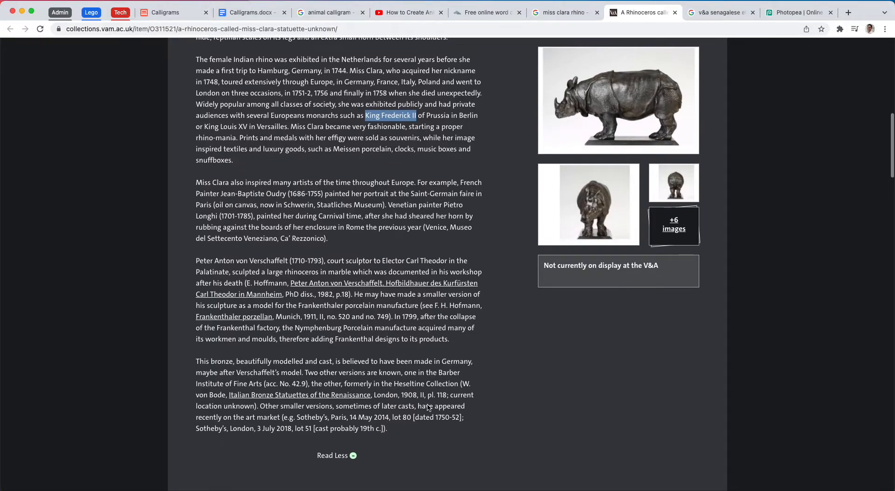
pyautogui.scroll(1, 427, 405)
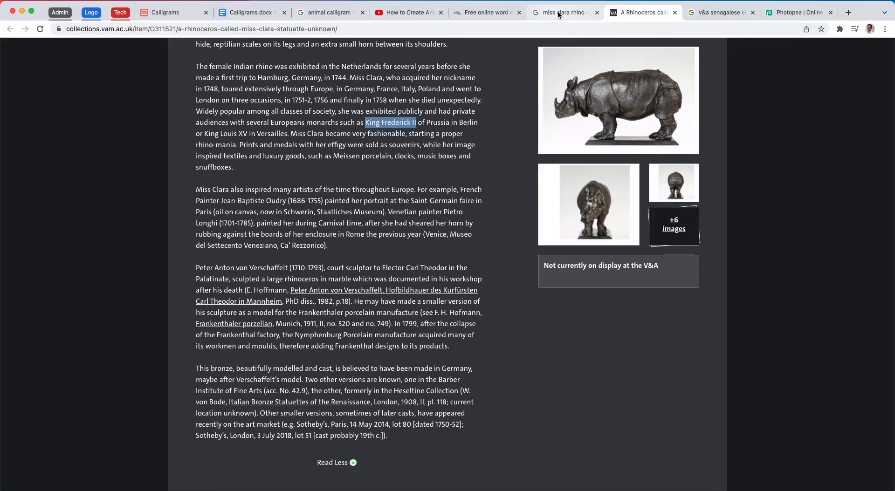
pyautogui.scroll(5, 421, 44)
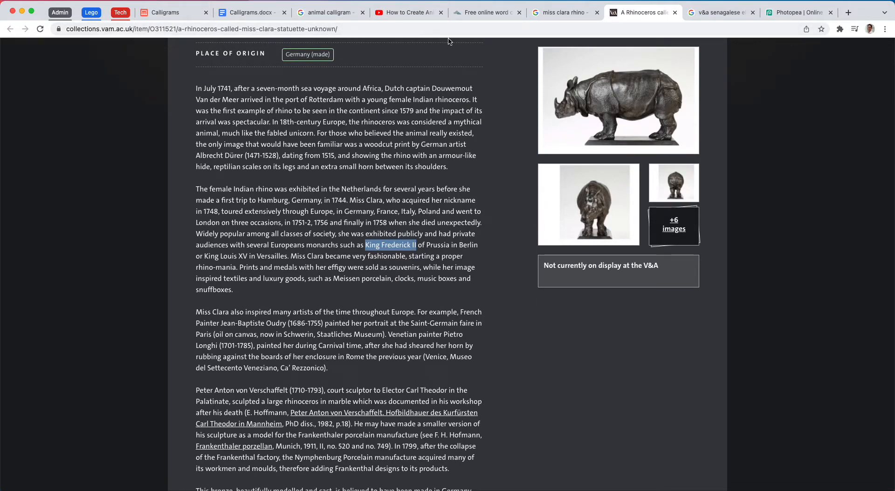
pyautogui.scroll(2, 472, 167)
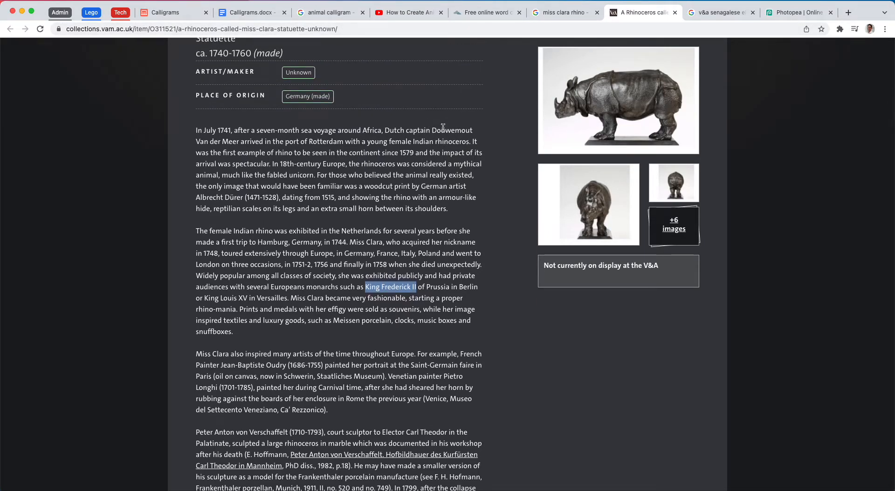
pyautogui.scroll(4, 398, 130)
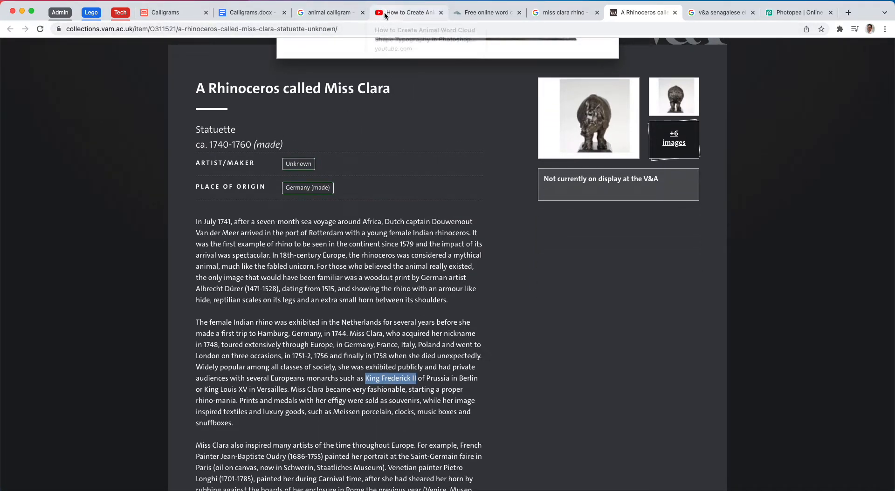
# - Switch to Photopea and choose the EastMarket font for the Type tool
pyautogui.click(797, 12)
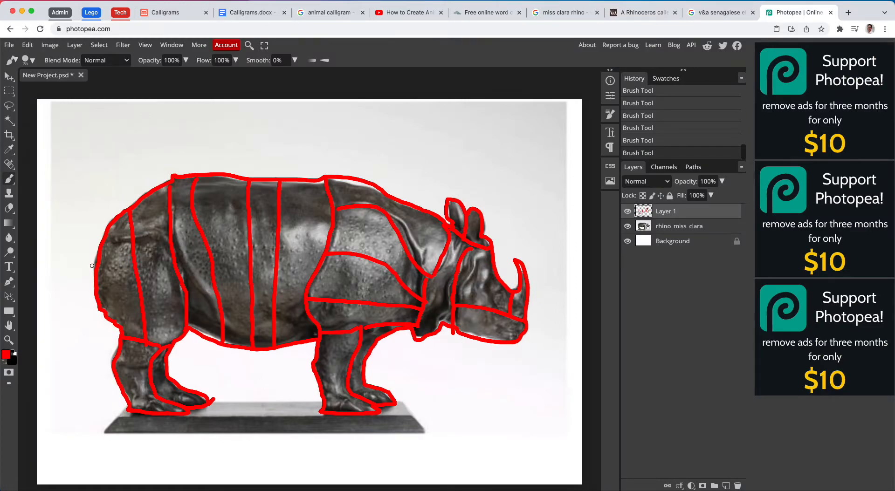
pyautogui.click(9, 269)
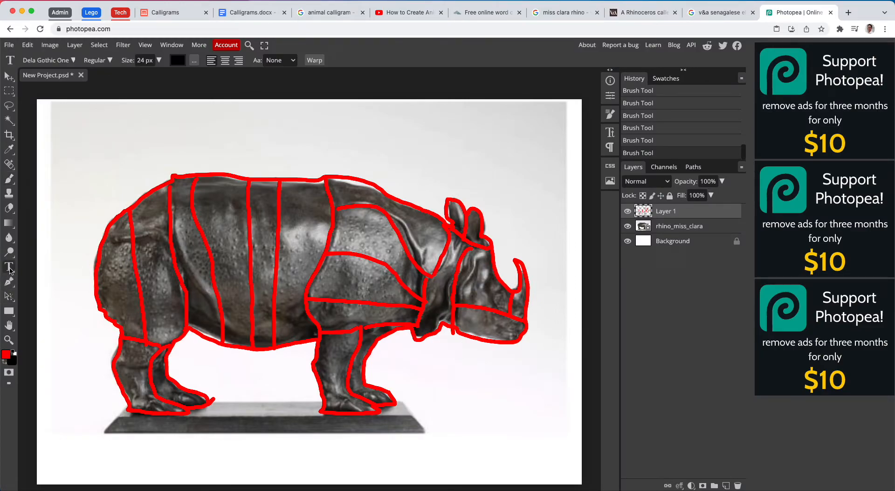
pyautogui.click(73, 61)
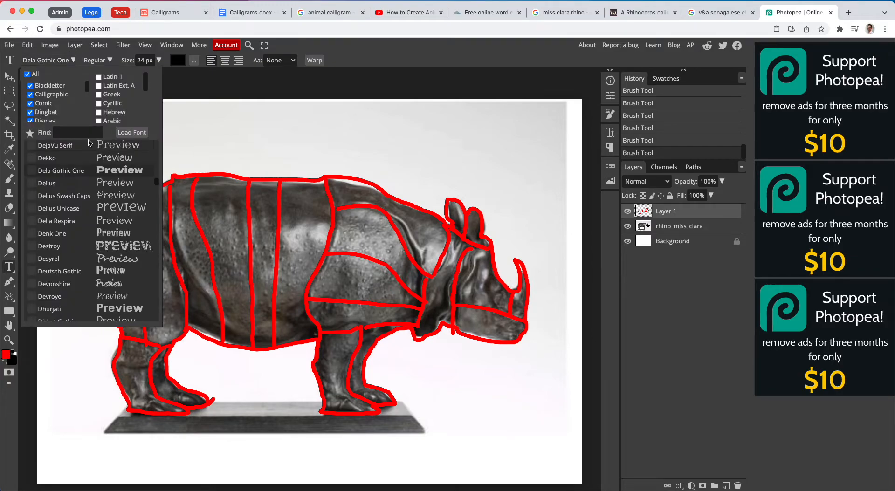
pyautogui.scroll(-3, 98, 229)
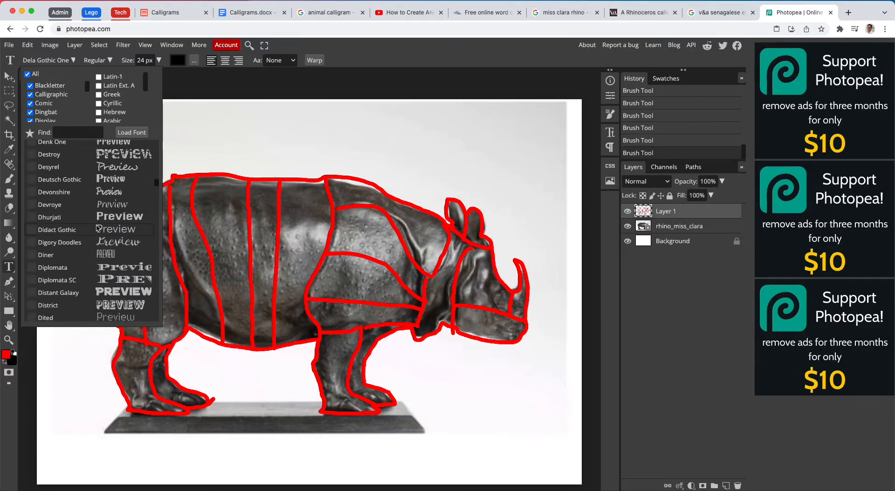
pyautogui.scroll(-1, 97, 228)
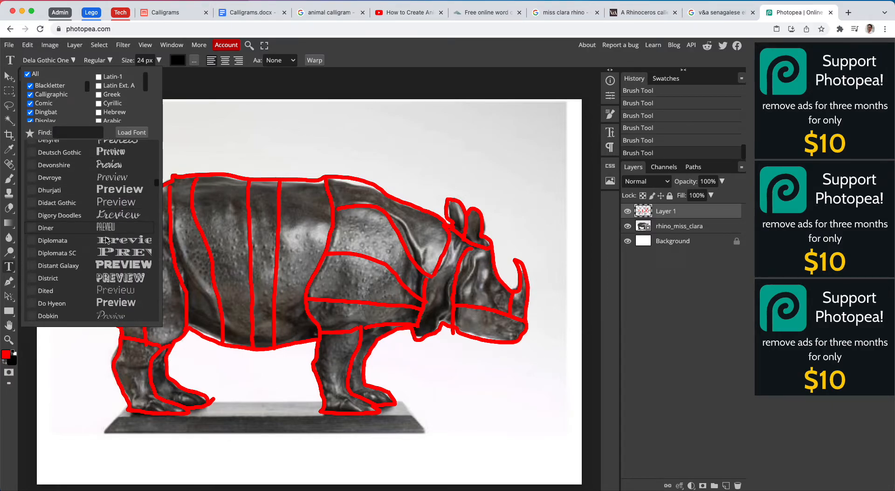
pyautogui.scroll(-3, 109, 264)
pyautogui.scroll(-6, 108, 265)
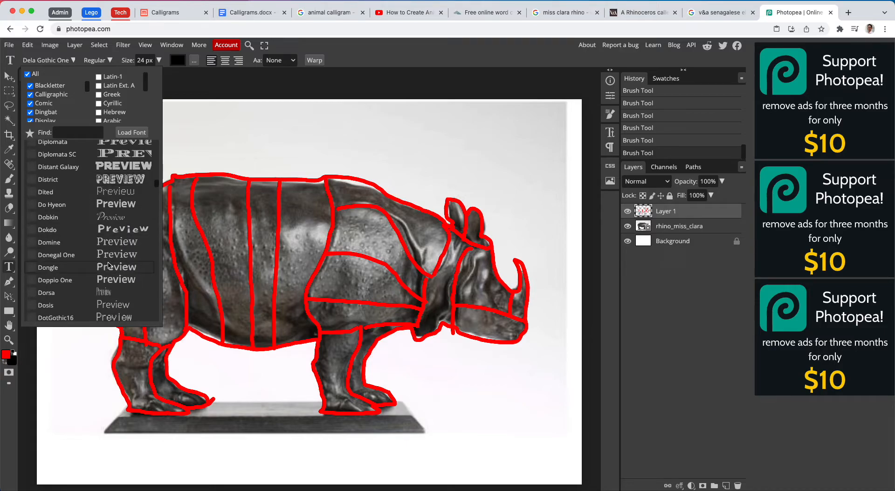
pyautogui.scroll(-3, 109, 265)
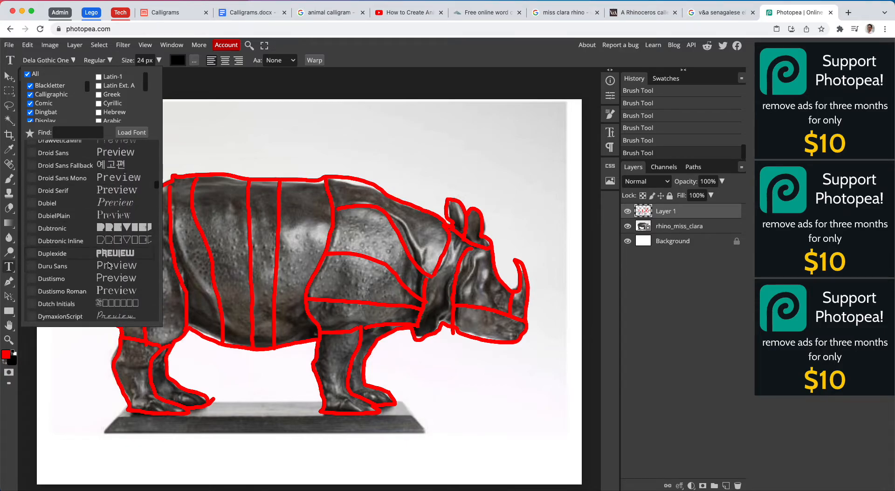
pyautogui.scroll(-5, 112, 266)
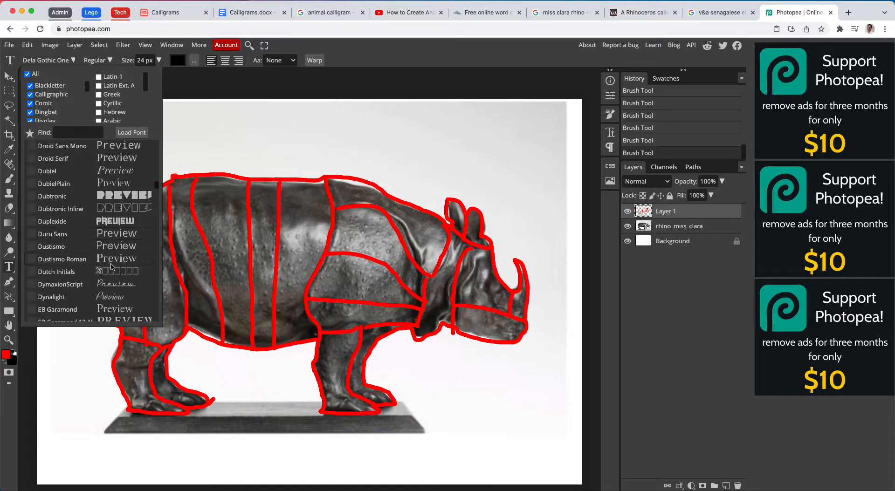
pyautogui.scroll(-1, 111, 265)
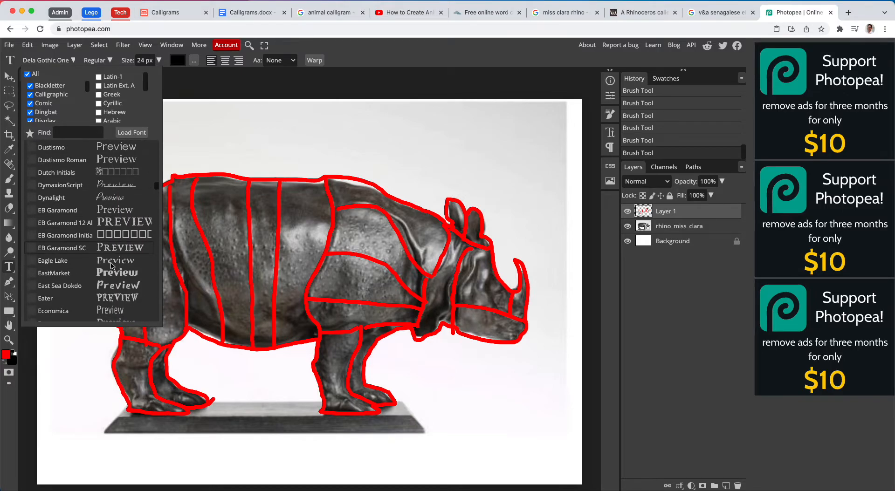
pyautogui.click(130, 277)
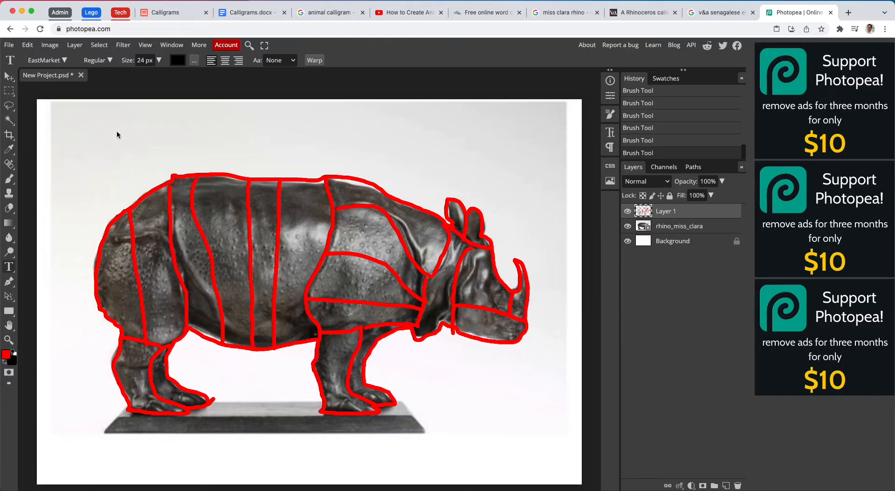
# - Add a text box above the rhino's back containing the word BOLD at 323 px
pyautogui.moveTo(119, 132); pyautogui.dragTo(278, 178)
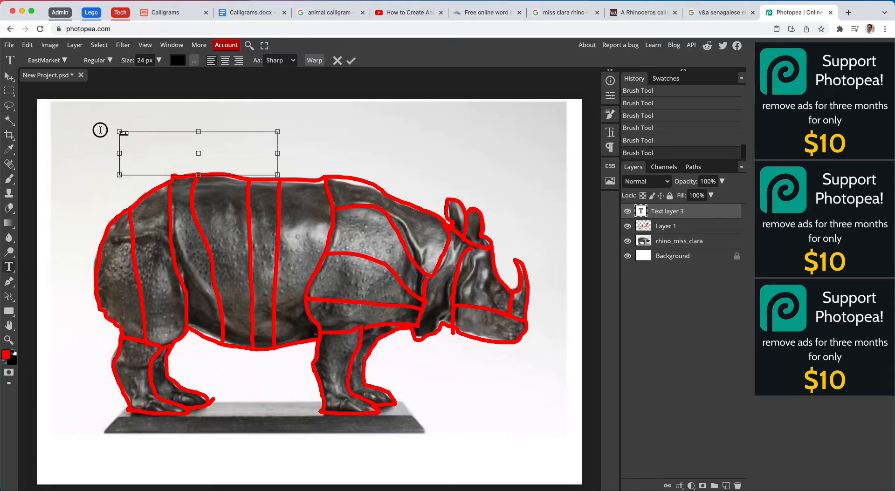
pyautogui.click(129, 61)
pyautogui.moveTo(129, 61); pyautogui.dragTo(241, 74)
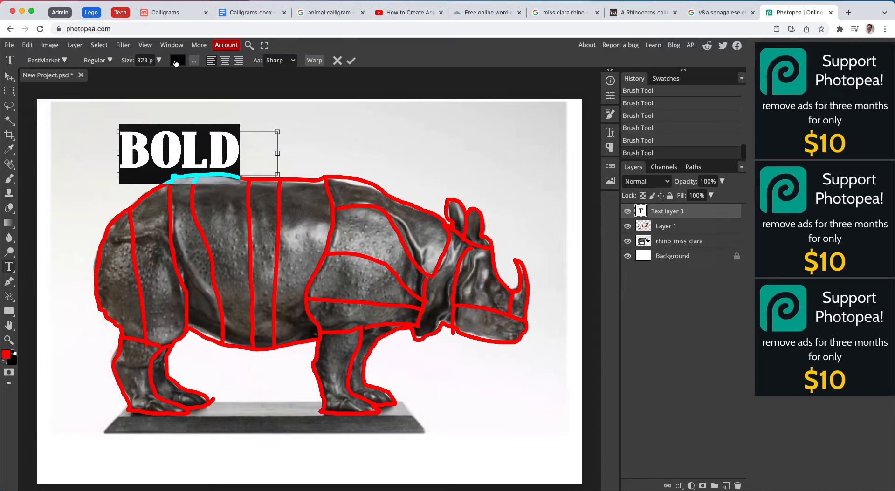
# - Review the elephant word-cloud video and the dinosaur and giraffe examples in the animal calligram image results
pyautogui.click(409, 13)
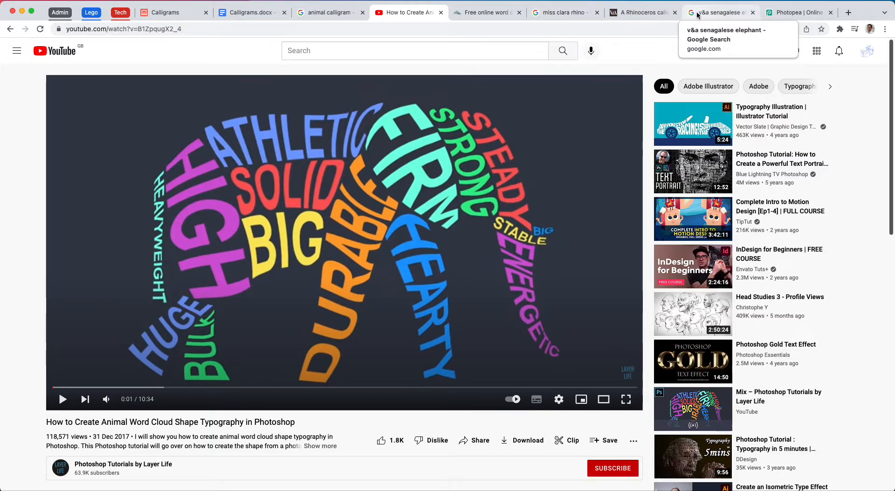
pyautogui.click(344, 18)
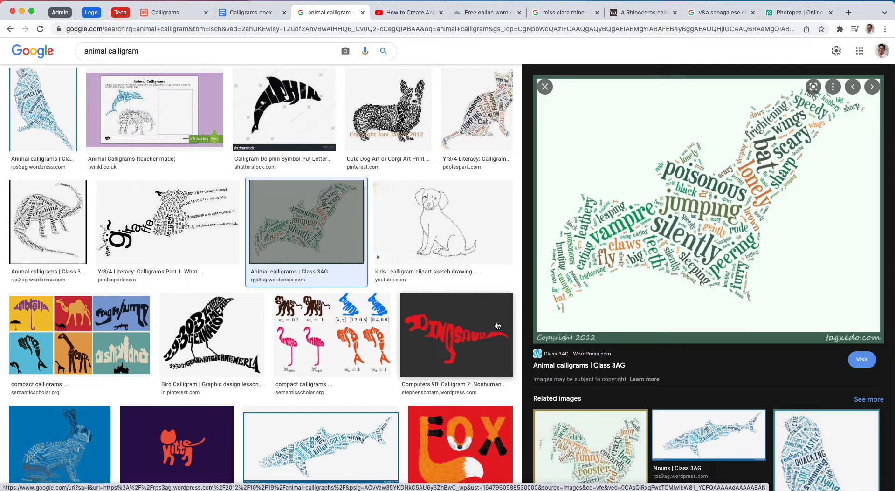
pyautogui.click(469, 335)
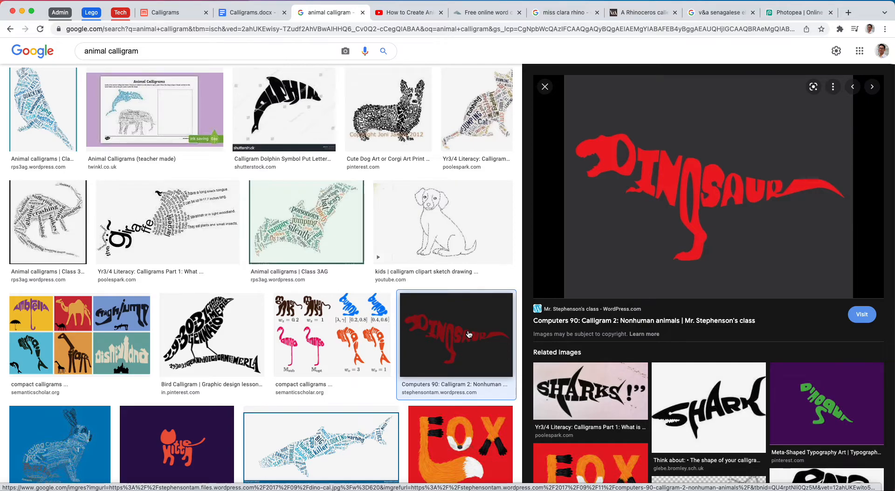
pyautogui.click(166, 242)
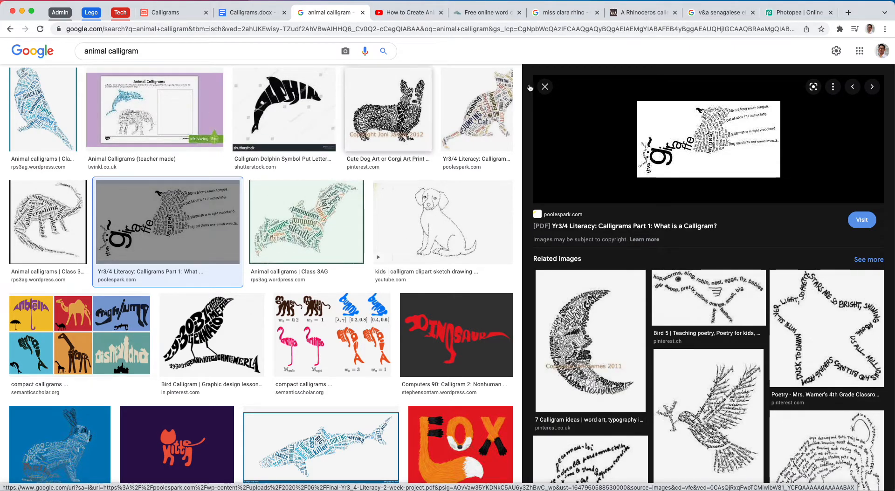
pyautogui.click(251, 15)
pyautogui.click(312, 16)
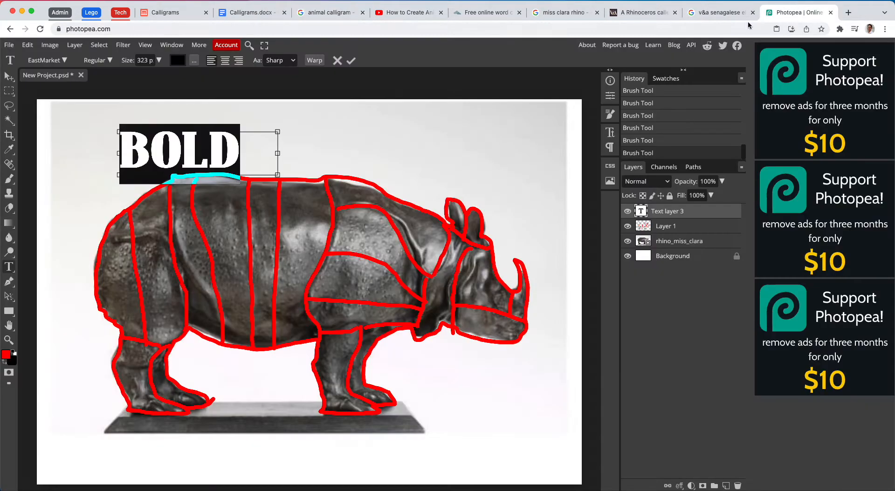
# - Switch back to Photopea, recolour the word BOLD bright blue and commit the text
pyautogui.click(794, 13)
pyautogui.click(177, 60)
pyautogui.moveTo(194, 165); pyautogui.dragTo(192, 172)
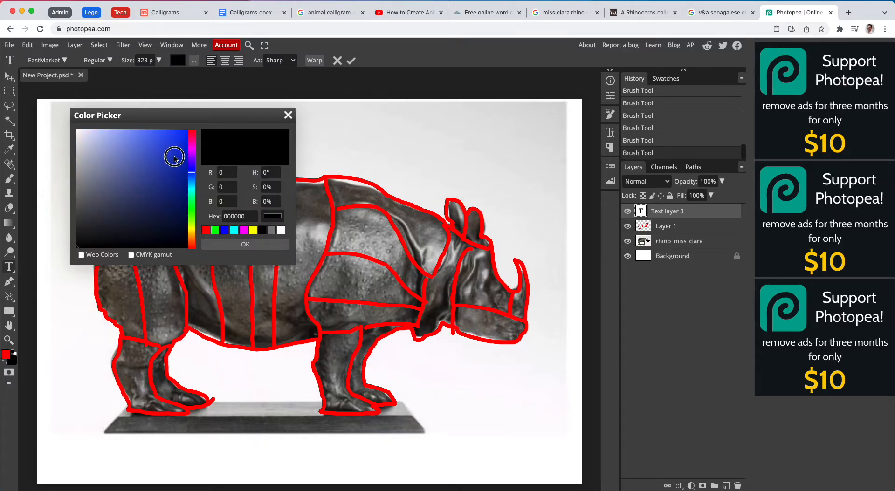
pyautogui.click(175, 129)
pyautogui.click(252, 245)
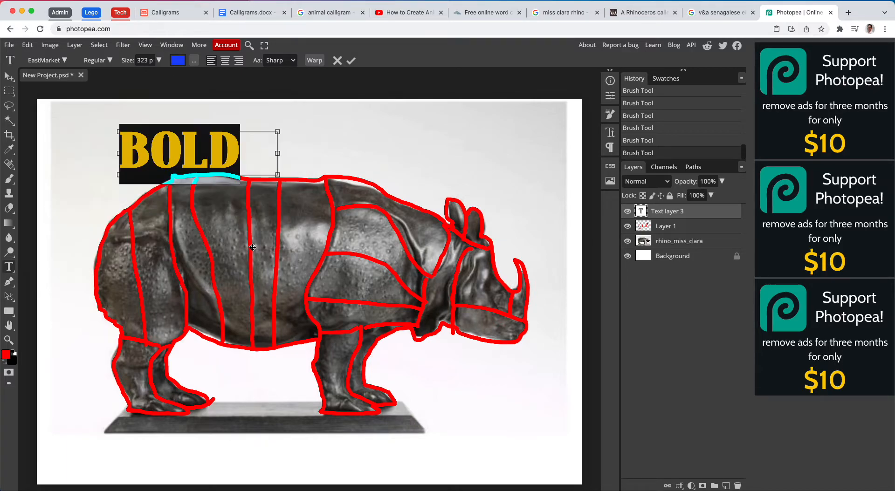
pyautogui.click(351, 61)
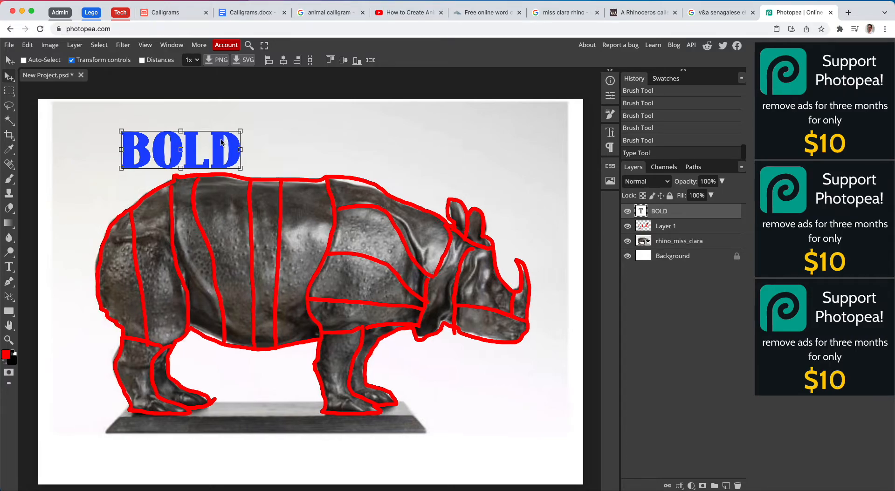
# - Rasterize the BOLD text layer
pyautogui.hscroll(-2, 222, 142)
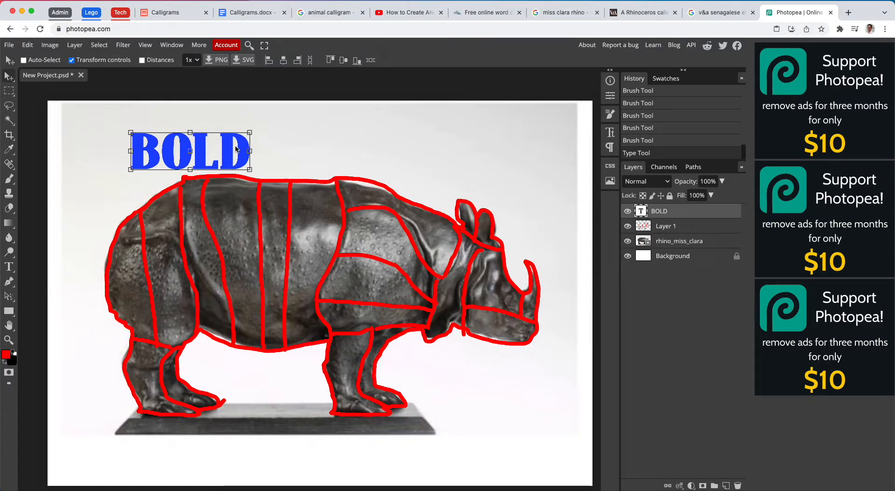
pyautogui.rightClick(663, 210)
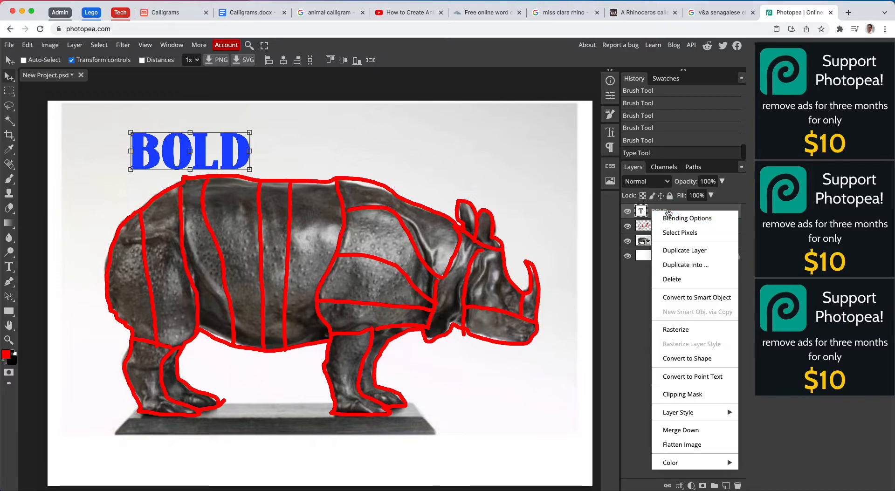
pyautogui.click(696, 329)
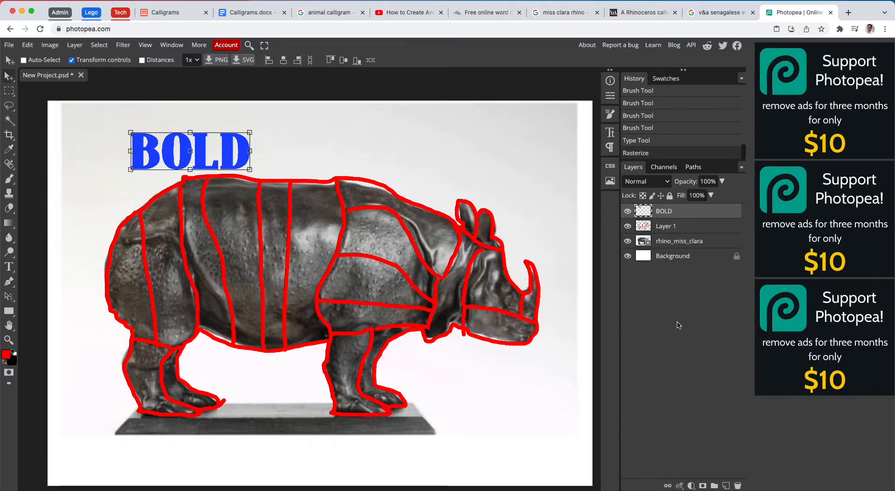
# - Try the BOLD word upright in the hind leg, then place it above the rump at 57.97% width, 55.85% height and -4.5° rotation
pyautogui.moveTo(257, 131); pyautogui.dragTo(156, 321)
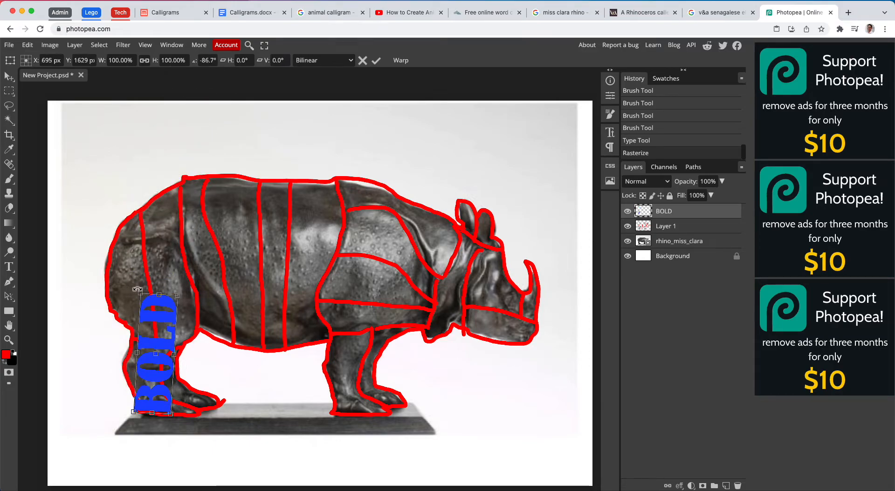
pyautogui.moveTo(137, 288); pyautogui.dragTo(163, 336)
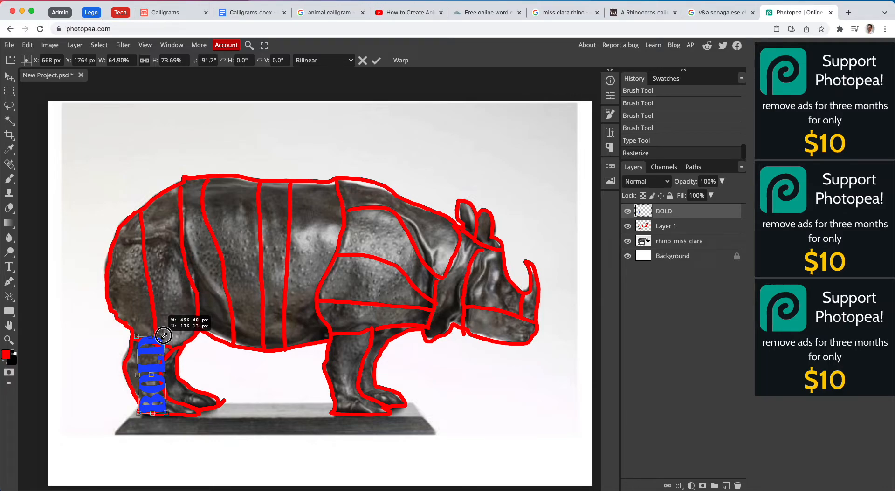
pyautogui.moveTo(164, 335); pyautogui.dragTo(163, 335)
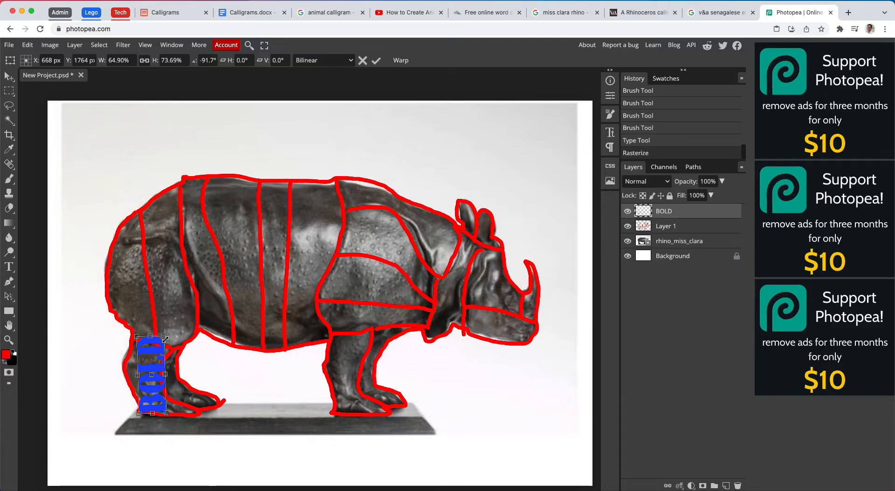
pyautogui.moveTo(167, 414); pyautogui.dragTo(158, 405)
pyautogui.moveTo(158, 331); pyautogui.dragTo(153, 158)
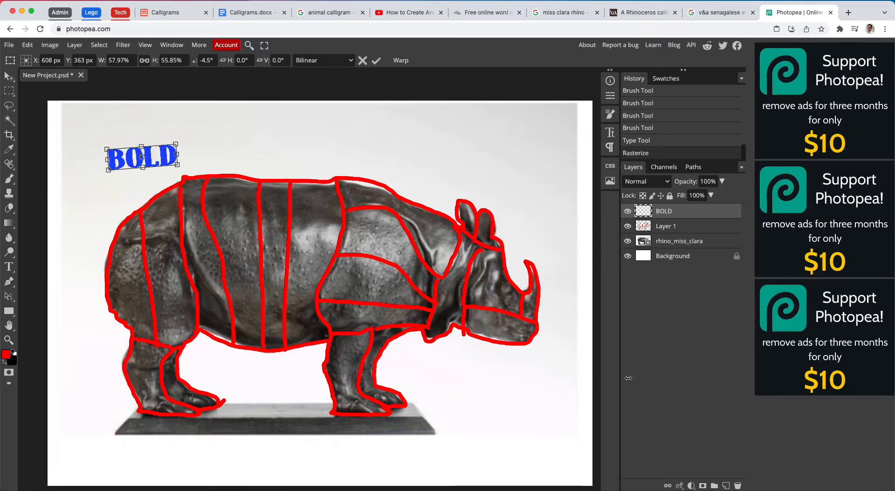
# - Brush red dividing lines on Layer 1 across the ankles to separate the hind and front feet from the legs
pyautogui.click(681, 226)
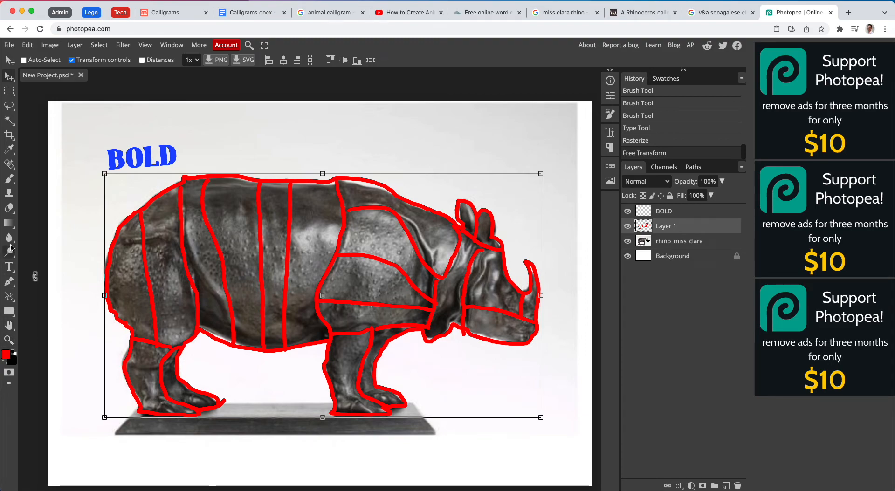
pyautogui.click(6, 180)
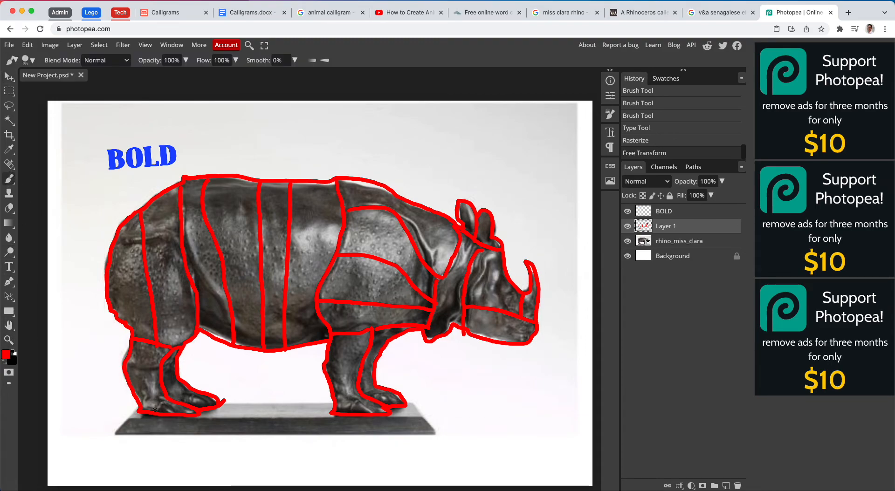
pyautogui.moveTo(154, 398); pyautogui.dragTo(205, 396)
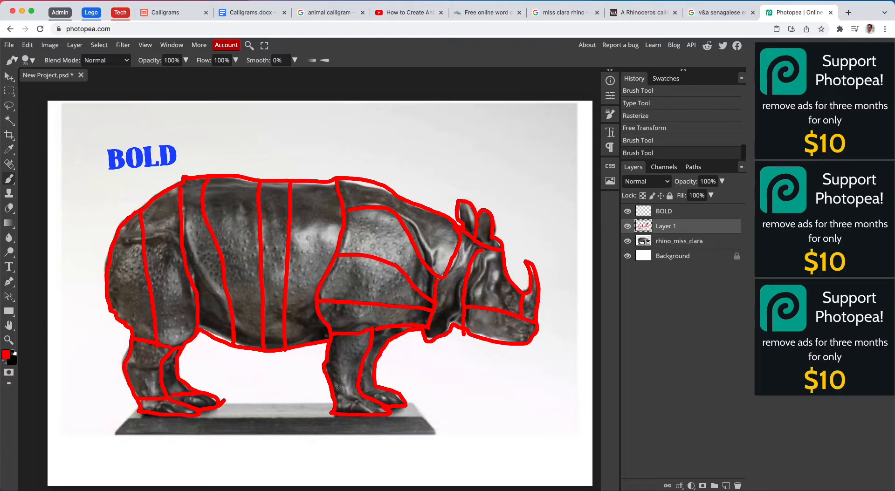
pyautogui.moveTo(332, 395); pyautogui.dragTo(380, 387)
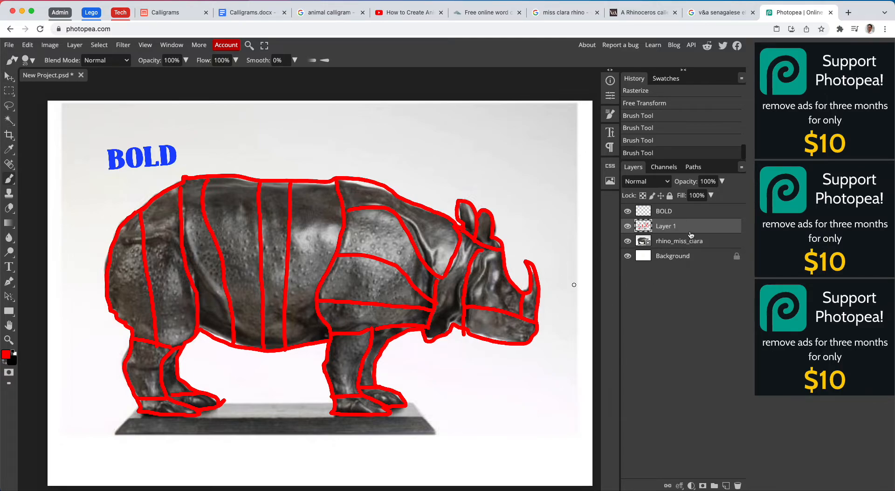
# - Move the BOLD word onto the nearer hind foot and scale it to 75.45% width and 88.82% height
pyautogui.click(664, 216)
pyautogui.click(9, 76)
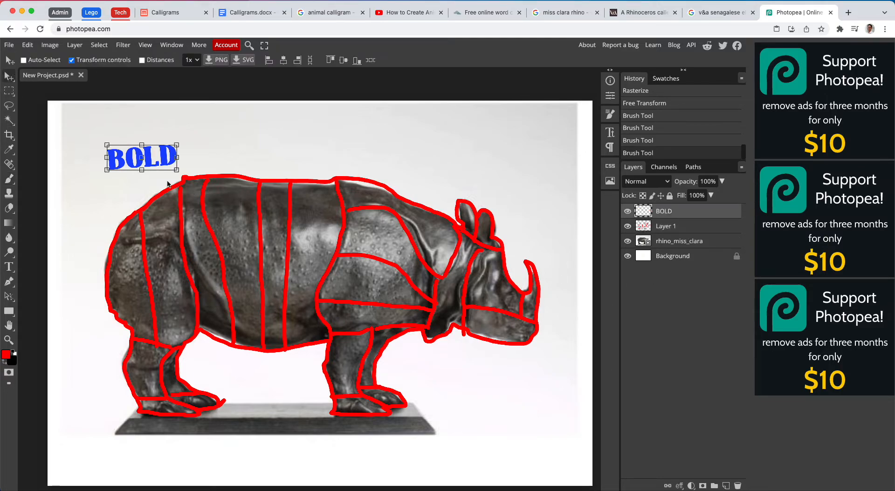
pyautogui.moveTo(169, 160); pyautogui.dragTo(192, 397)
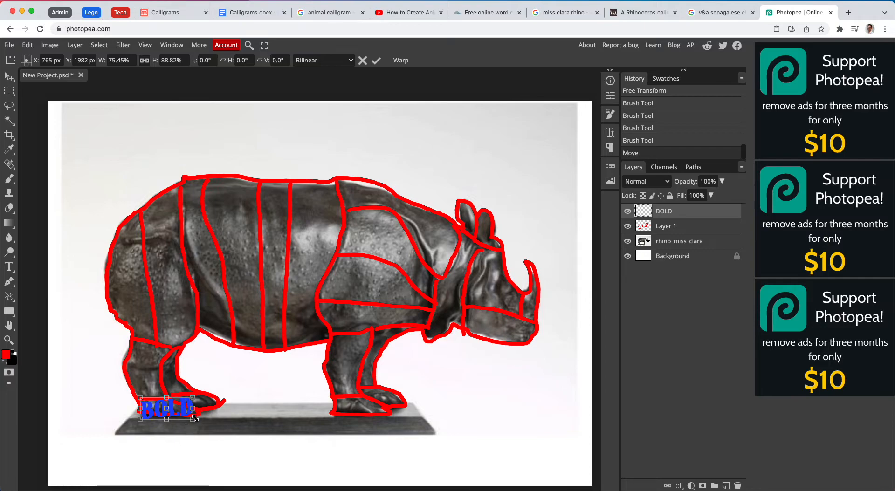
pyautogui.scroll(3, 195, 418)
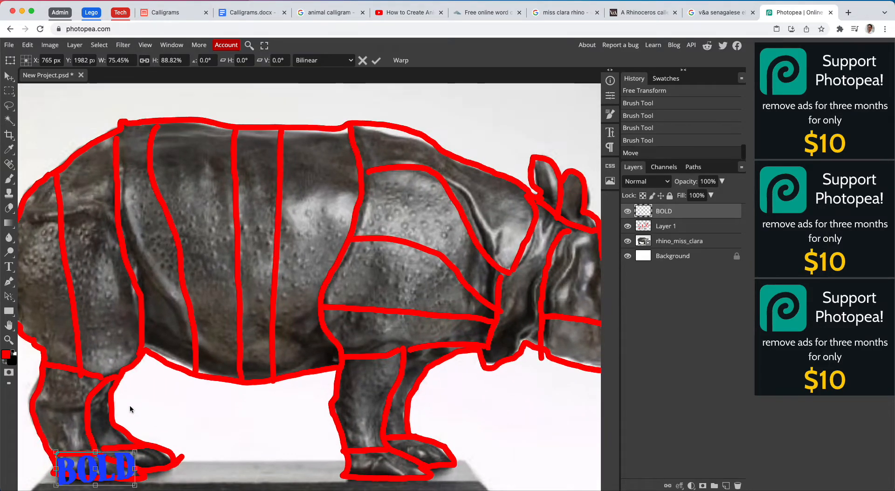
pyautogui.scroll(-2, 131, 408)
pyautogui.click(375, 59)
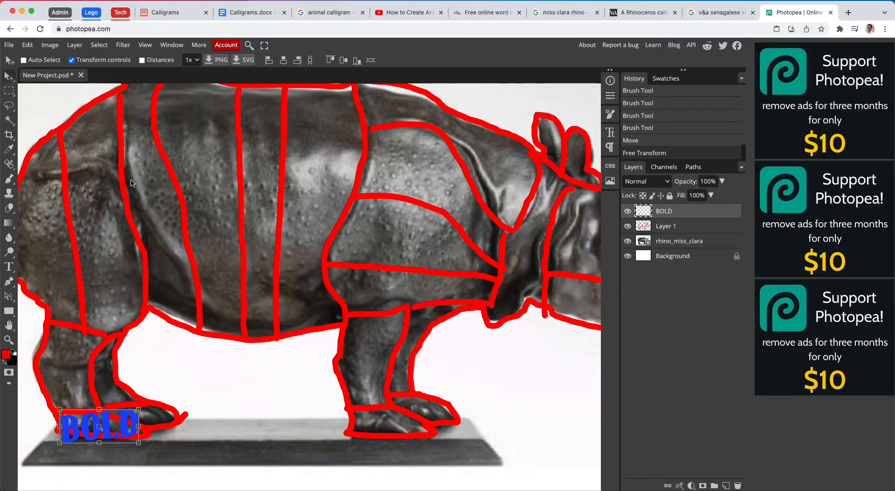
# - Enlarge BOLD to 105.92% width and 104.20% height, and warp it to the outline of the nearer hind foot
pyautogui.moveTo(142, 409); pyautogui.dragTo(146, 407)
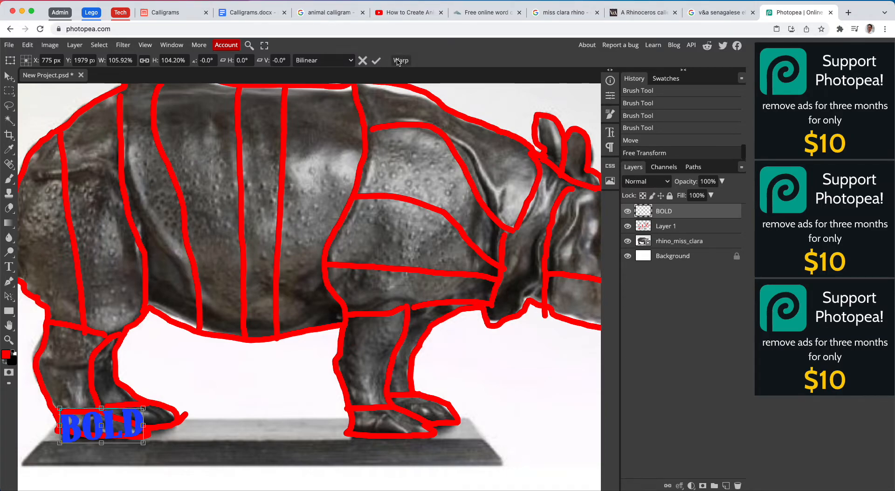
pyautogui.click(32, 47)
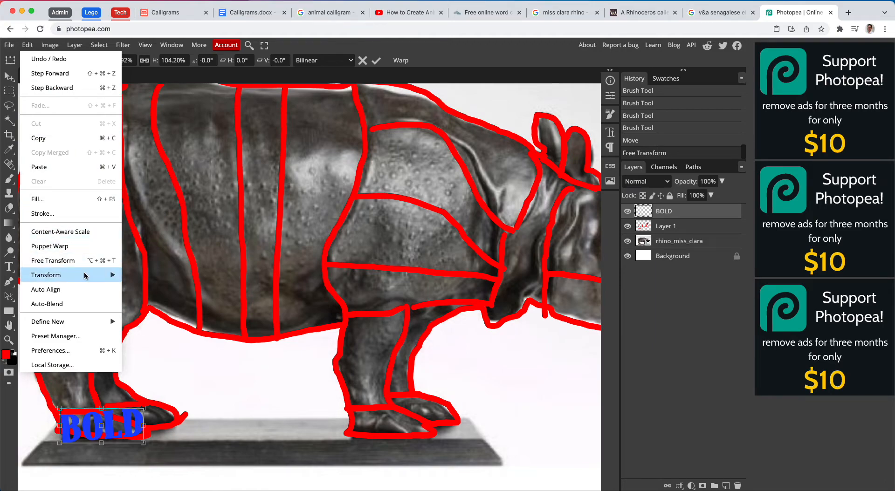
pyautogui.click(76, 260)
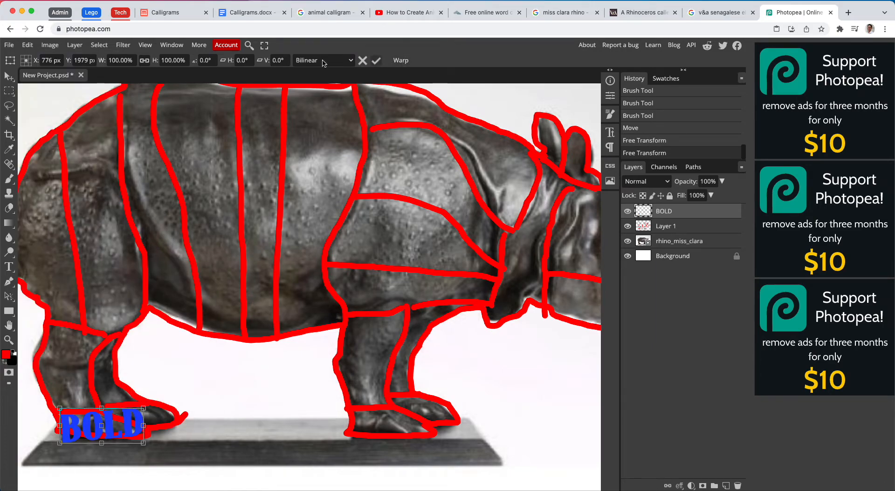
pyautogui.click(27, 45)
pyautogui.moveTo(106, 280)
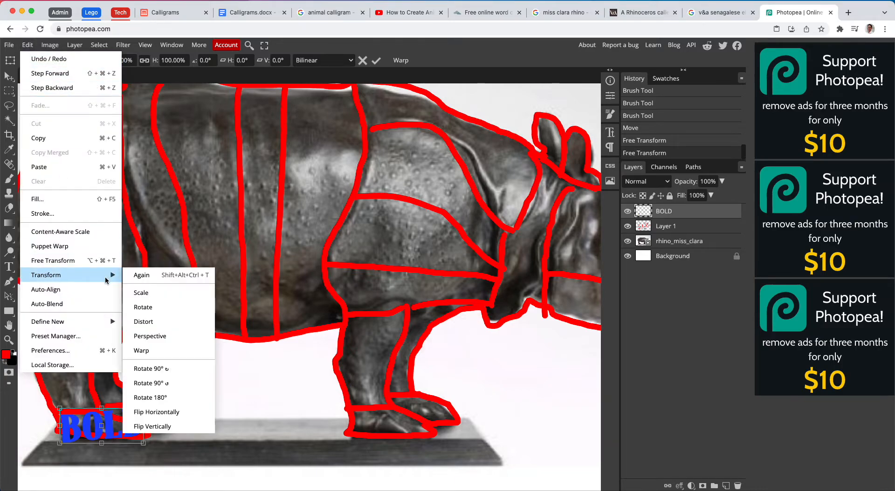
pyautogui.click(159, 351)
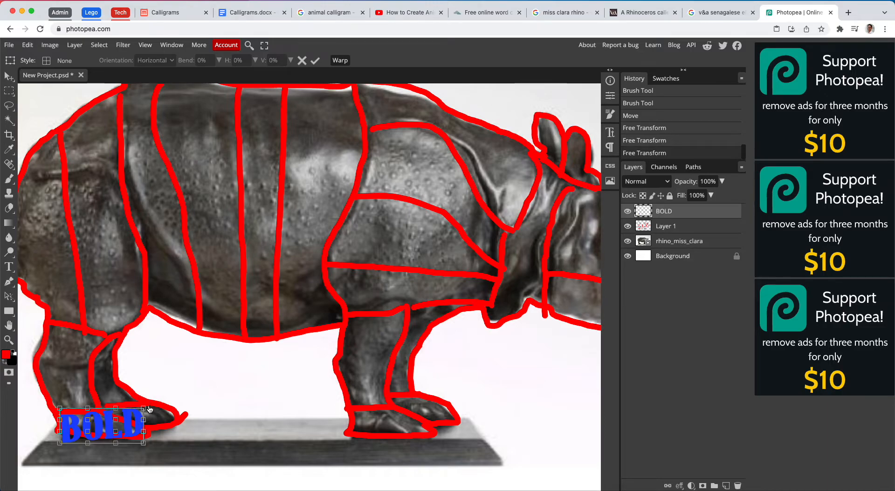
pyautogui.scroll(-2, 149, 409)
pyautogui.moveTo(145, 400); pyautogui.dragTo(61, 400)
pyautogui.moveTo(63, 436); pyautogui.dragTo(130, 412)
# - Add a text box between the front and hind legs, above Layer 1, containing the word HEAVY
pyautogui.click(665, 226)
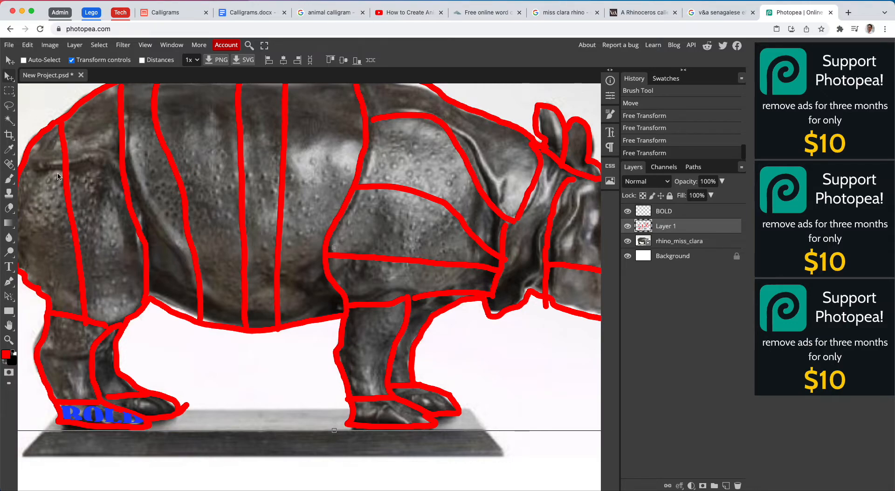
pyautogui.click(9, 266)
pyautogui.moveTo(147, 354); pyautogui.dragTo(330, 397)
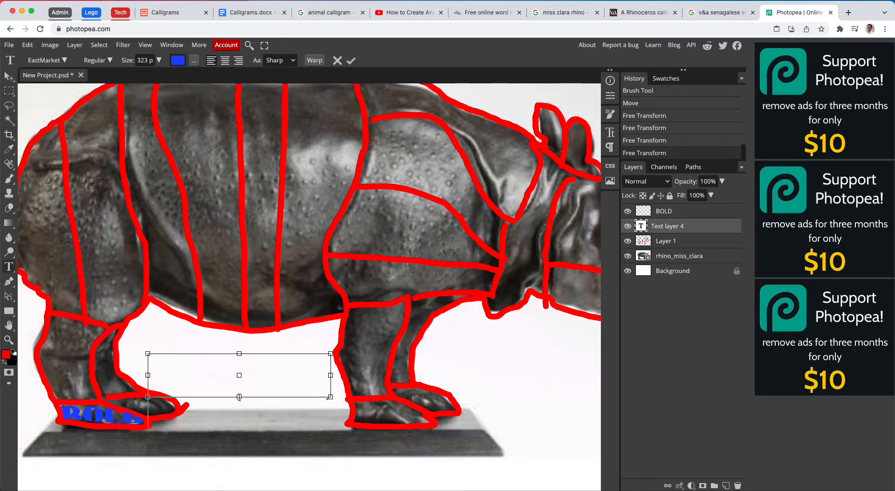
pyautogui.moveTo(238, 398); pyautogui.dragTo(251, 444)
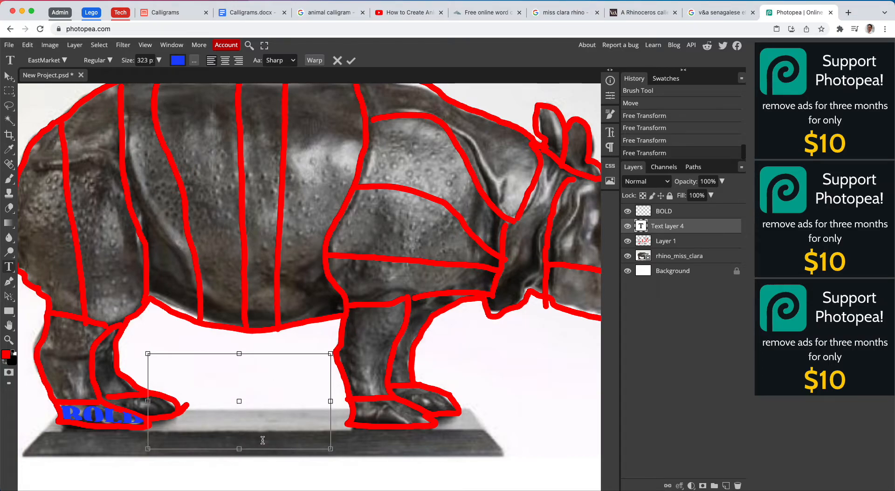
pyautogui.moveTo(330, 401); pyautogui.dragTo(362, 401)
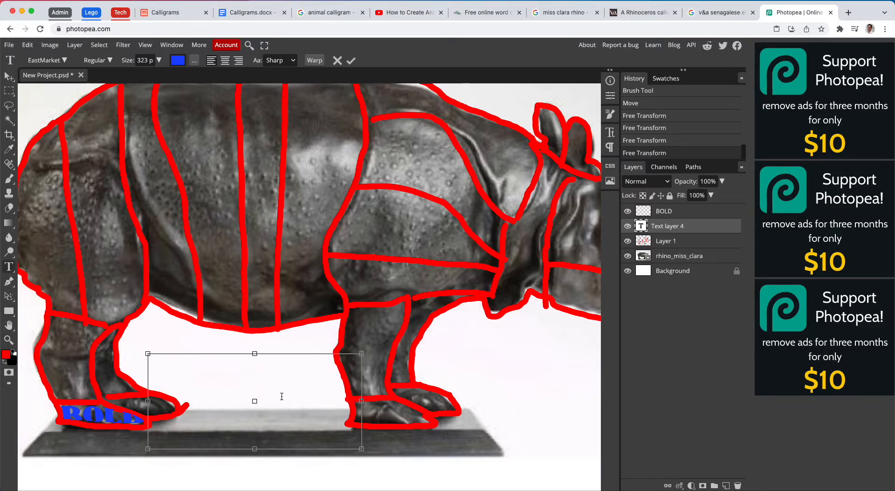
pyautogui.write('Heav')
pyautogui.press('BackSpace')
pyautogui.press('BackSpace')
pyautogui.press('BackSpace')
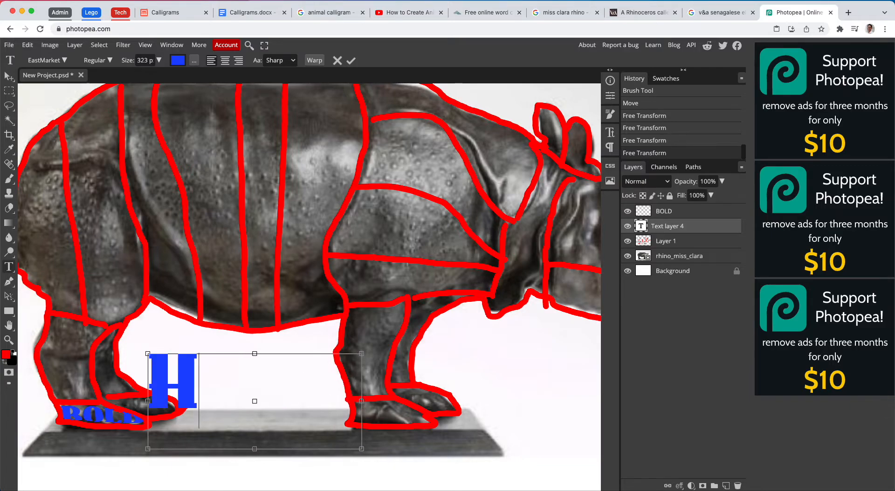
pyautogui.write('EAVY')
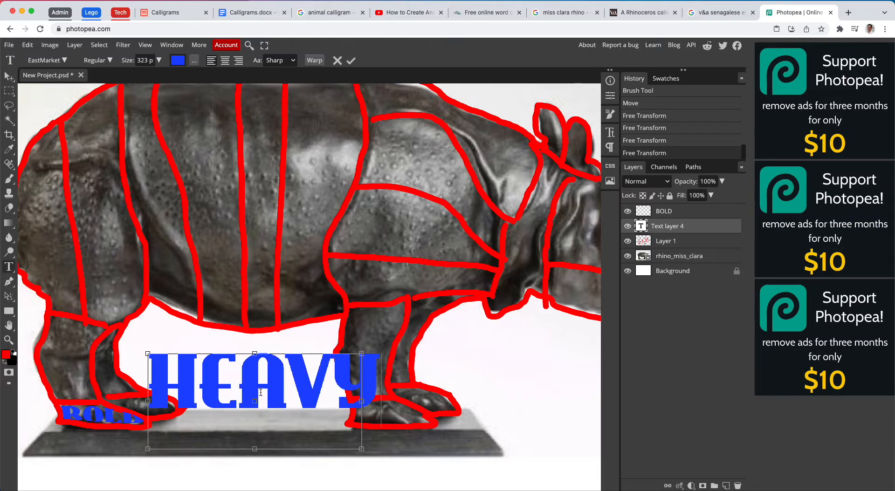
# - Set the HEAVY text size to 193 px, commit it and rasterize its layer
pyautogui.moveTo(169, 386); pyautogui.dragTo(373, 394)
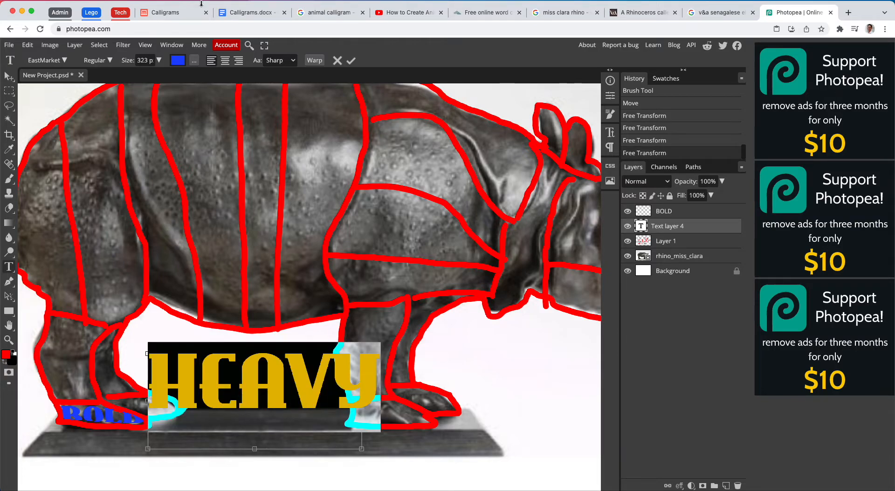
pyautogui.moveTo(128, 59); pyautogui.dragTo(70, 61)
pyautogui.click(351, 61)
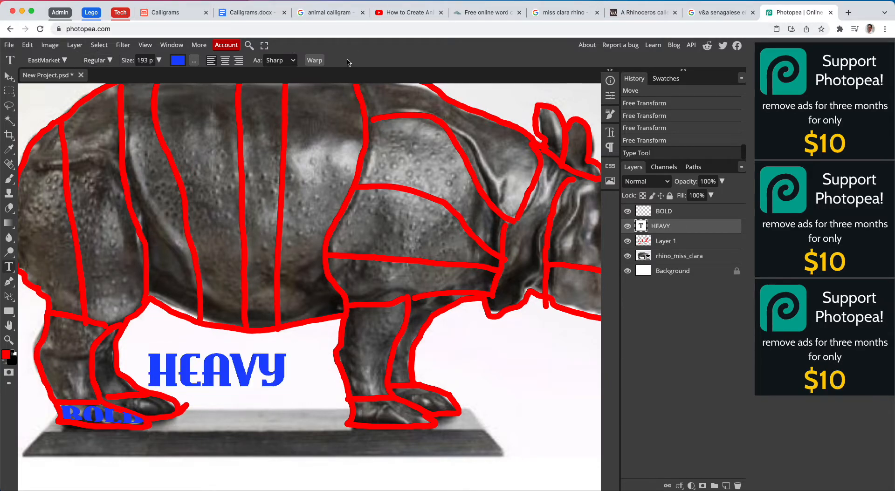
pyautogui.rightClick(675, 229)
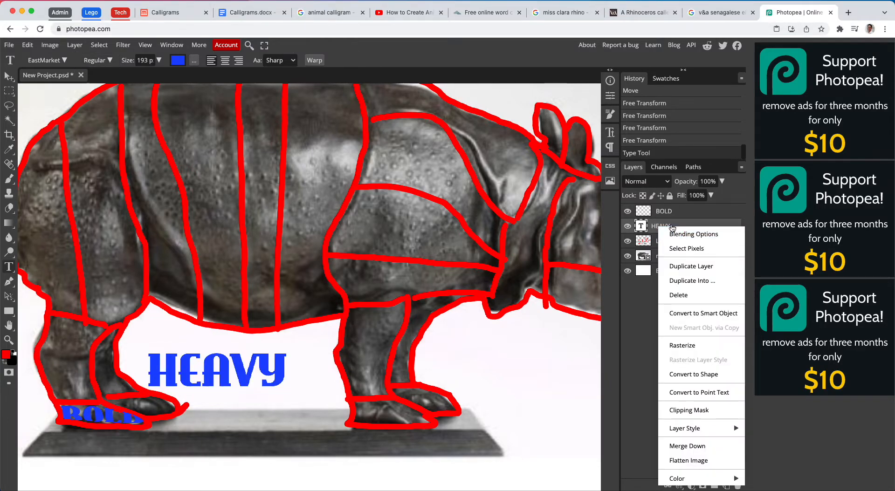
pyautogui.click(699, 346)
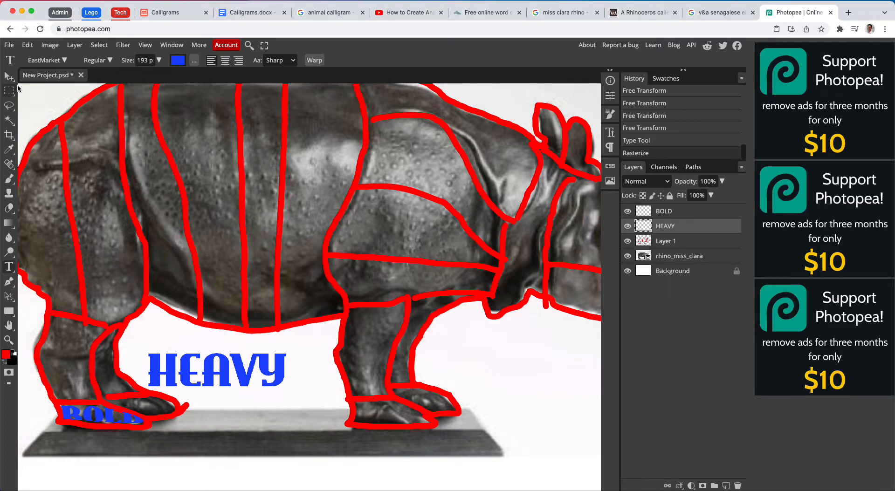
# - Move HEAVY onto the farther hind foot, scale it to 56.25% width and 71.33% height, and warp it to the foot's outline
pyautogui.click(8, 77)
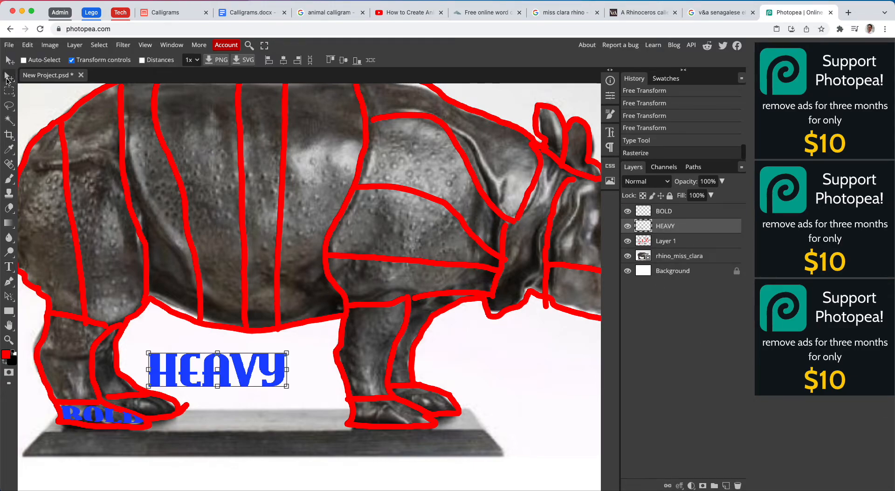
pyautogui.moveTo(241, 366); pyautogui.dragTo(150, 403)
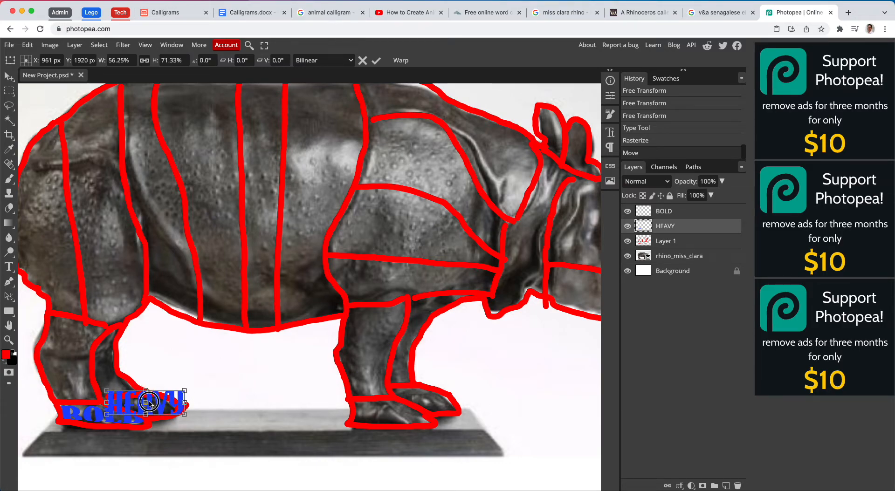
pyautogui.click(400, 61)
pyautogui.moveTo(109, 412)
pyautogui.mouseDown()
pyautogui.moveTo(177, 418)
pyautogui.moveTo(176, 399)
pyautogui.moveTo(180, 407)
pyautogui.moveTo(157, 394)
pyautogui.moveTo(107, 398)
pyautogui.mouseUp()
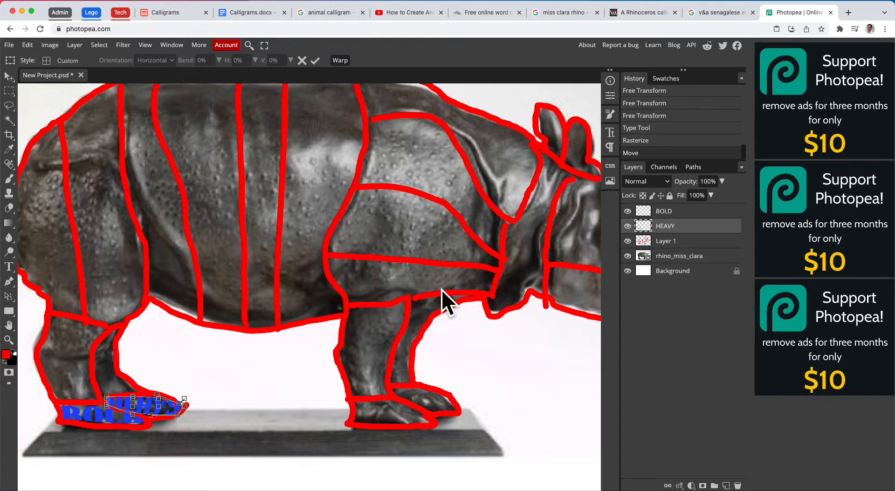
# - Add a text box under the belly containing the word BRAVE at 193 px and commit the text
pyautogui.click(8, 267)
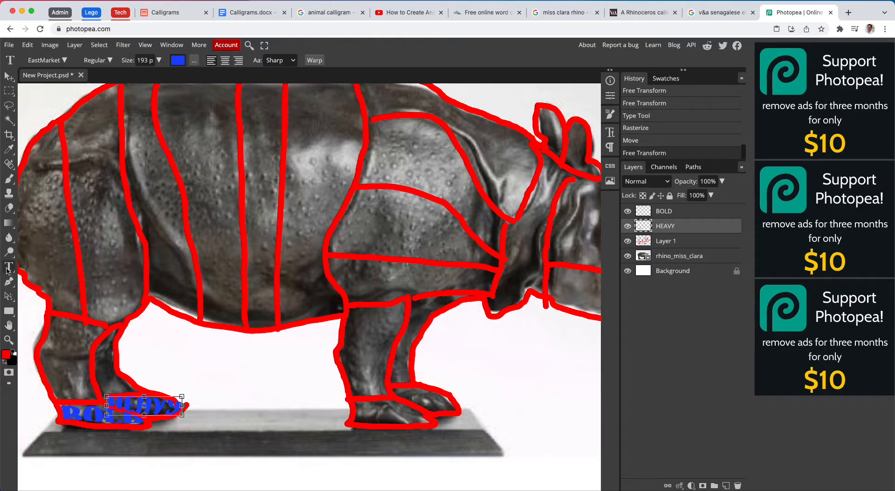
pyautogui.moveTo(143, 324); pyautogui.dragTo(357, 378)
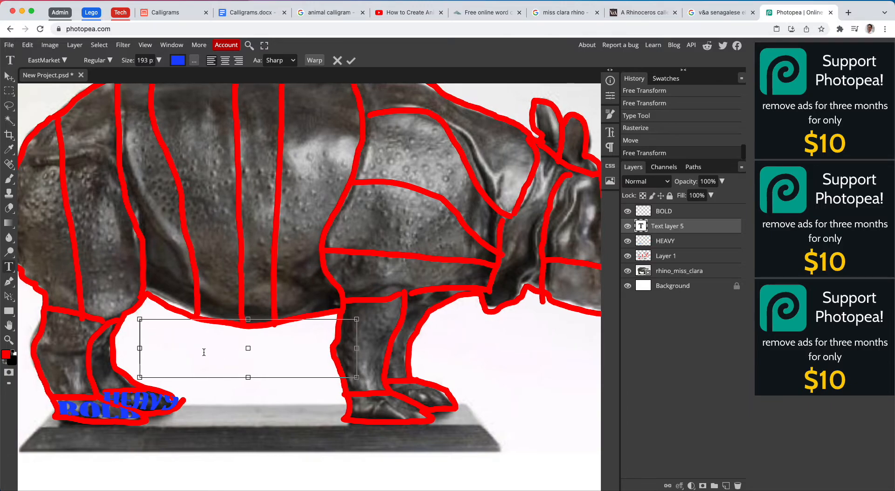
pyautogui.write('BRAVE')
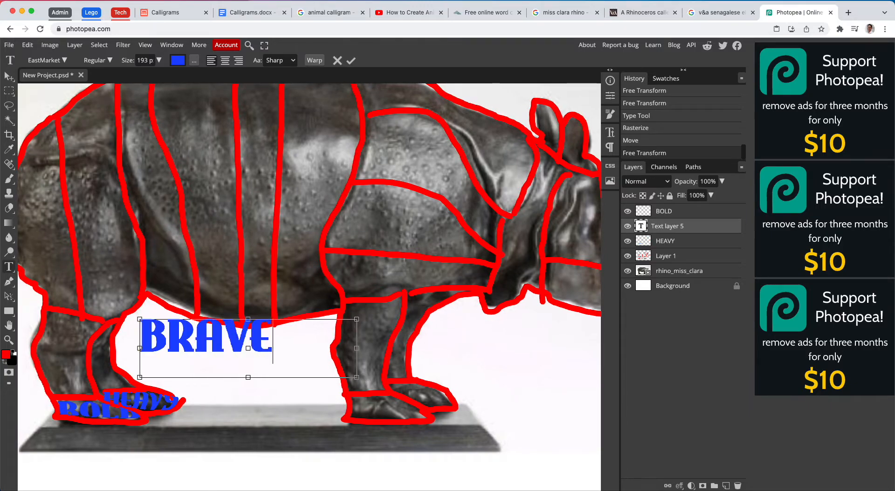
pyautogui.moveTo(270, 337); pyautogui.dragTo(152, 338)
pyautogui.click(153, 337)
pyautogui.moveTo(267, 336); pyautogui.dragTo(138, 335)
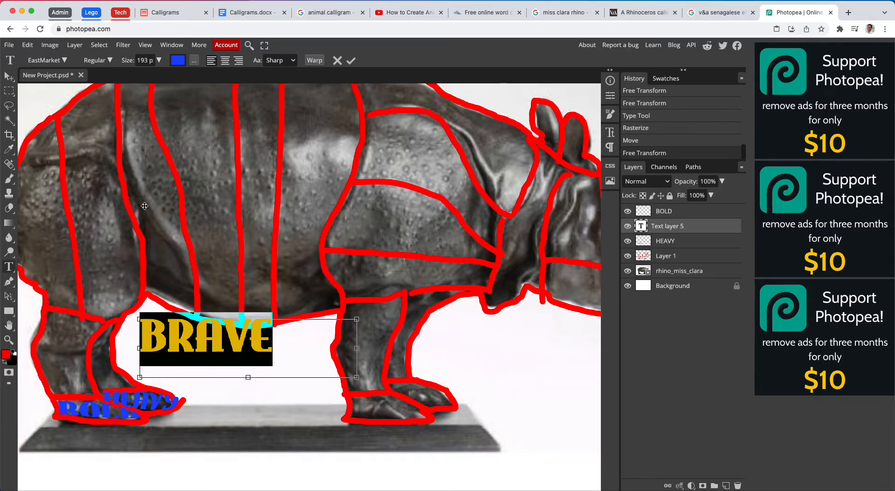
pyautogui.click(350, 61)
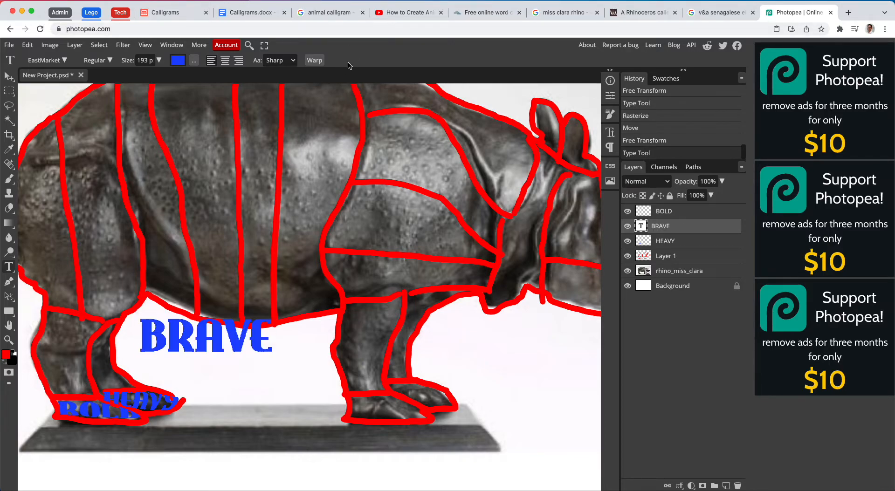
# - Rotate BRAVE to -91°, resize it over the lower section of the nearer hind leg, commit the transform and rasterize its layer
pyautogui.click(8, 75)
pyautogui.moveTo(274, 321); pyautogui.dragTo(239, 325)
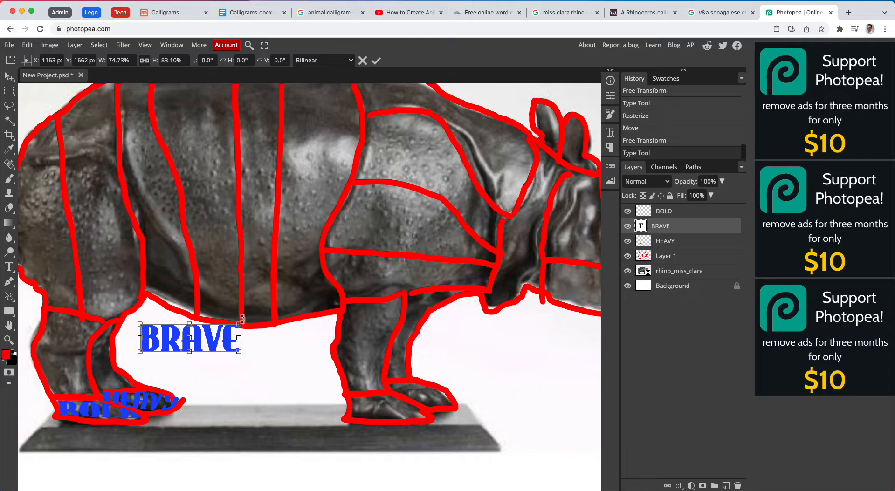
pyautogui.moveTo(243, 318); pyautogui.dragTo(100, 297)
pyautogui.moveTo(52, 341); pyautogui.dragTo(36, 344)
pyautogui.moveTo(37, 300); pyautogui.dragTo(93, 299)
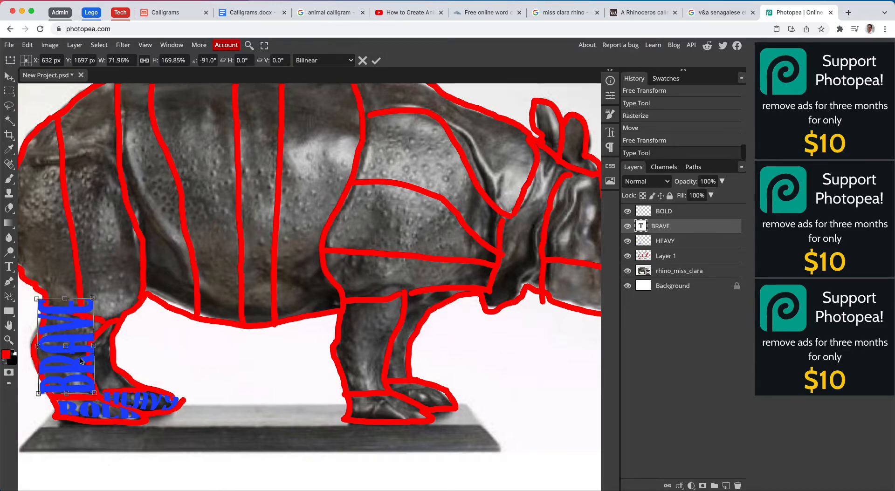
pyautogui.moveTo(94, 347); pyautogui.dragTo(71, 324)
pyautogui.click(375, 61)
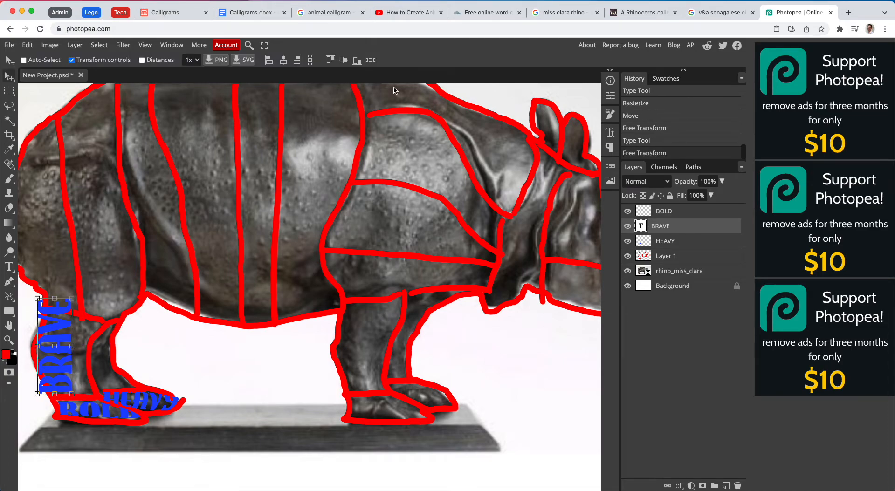
pyautogui.rightClick(694, 230)
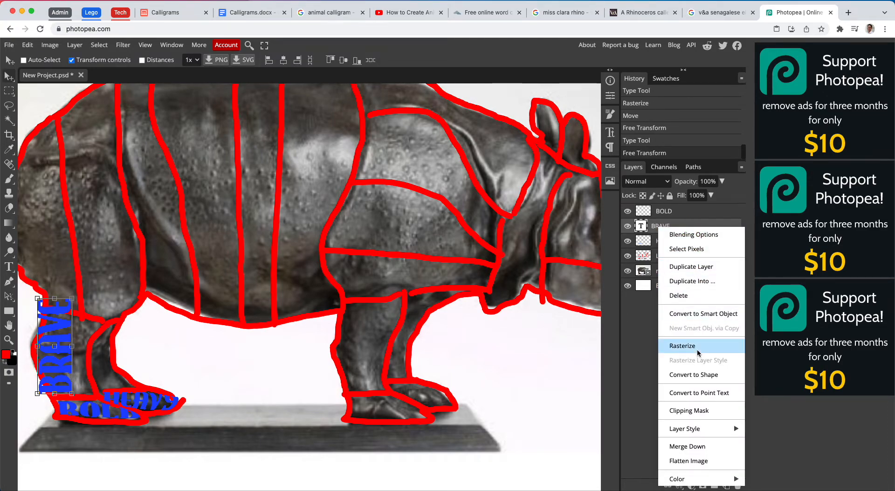
pyautogui.click(673, 350)
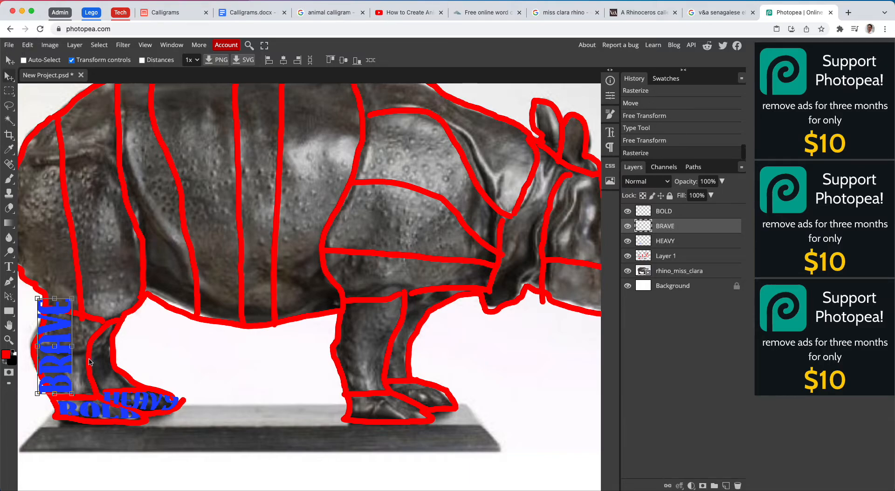
# - Stretch BRAVE to 200.68% width and 90.46% height and warp it to the outline of the nearer hind leg's lower section
pyautogui.moveTo(71, 298); pyautogui.dragTo(99, 308)
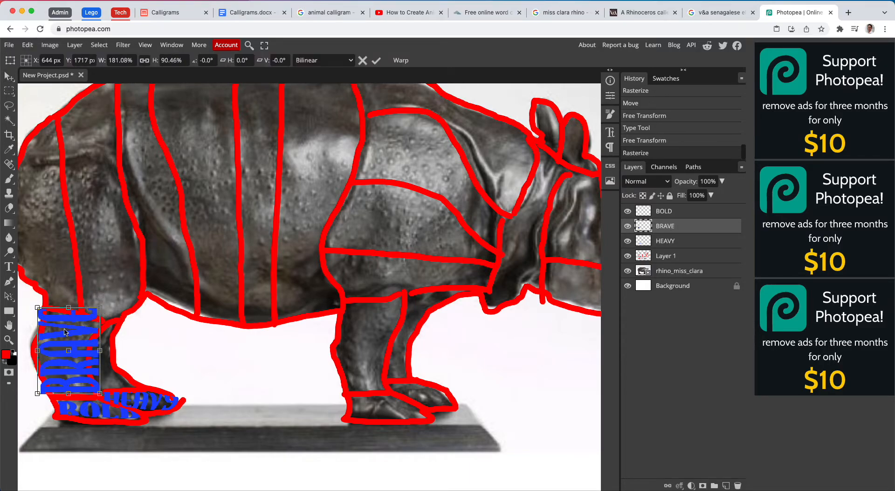
pyautogui.moveTo(41, 349); pyautogui.dragTo(32, 350)
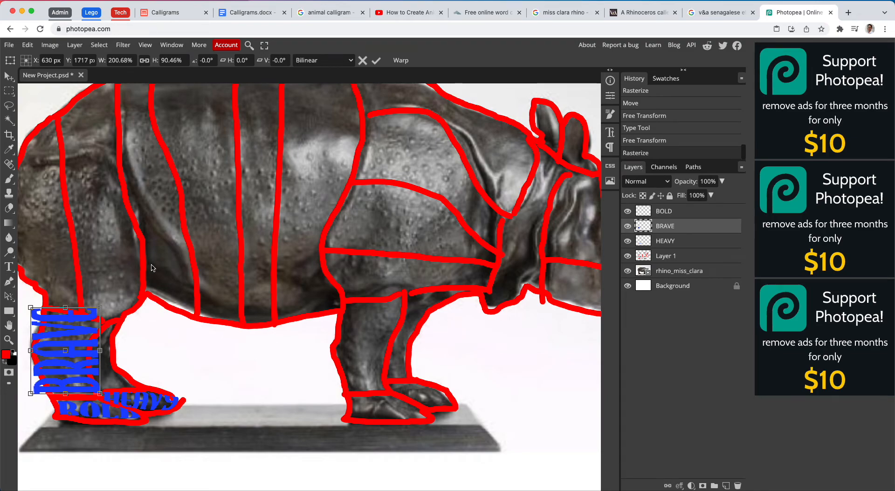
pyautogui.click(400, 60)
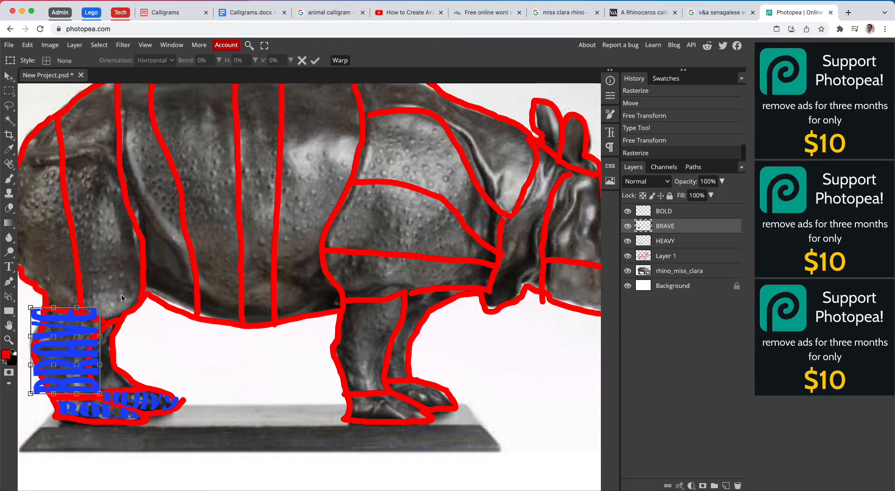
pyautogui.moveTo(100, 308); pyautogui.dragTo(36, 356)
pyautogui.moveTo(31, 395); pyautogui.dragTo(45, 388)
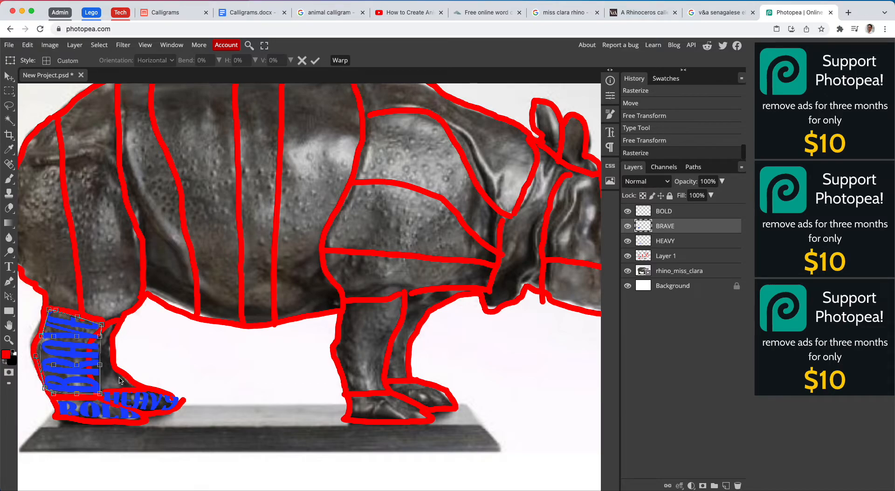
pyautogui.moveTo(101, 393); pyautogui.dragTo(95, 334)
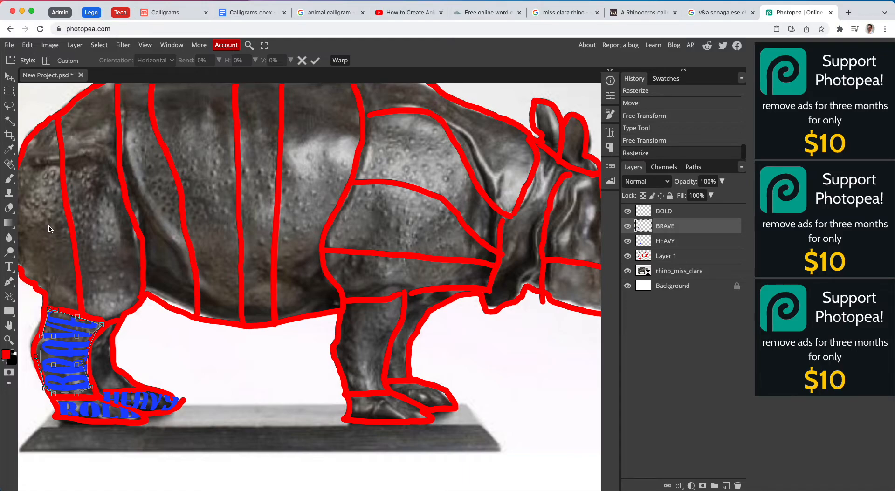
# - Add a text box across the rhino's body containing the word MISS at 166 px, commit it and rasterize its layer
pyautogui.click(9, 268)
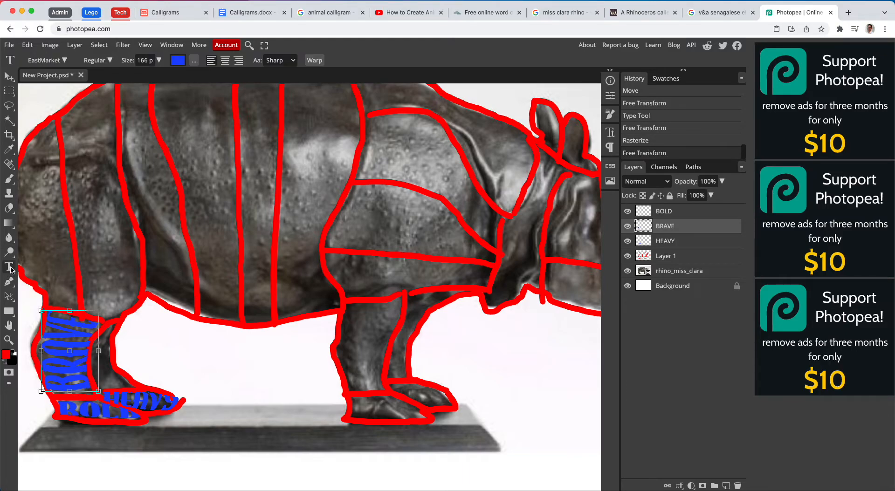
pyautogui.moveTo(149, 167); pyautogui.dragTo(450, 241)
pyautogui.write('MISS')
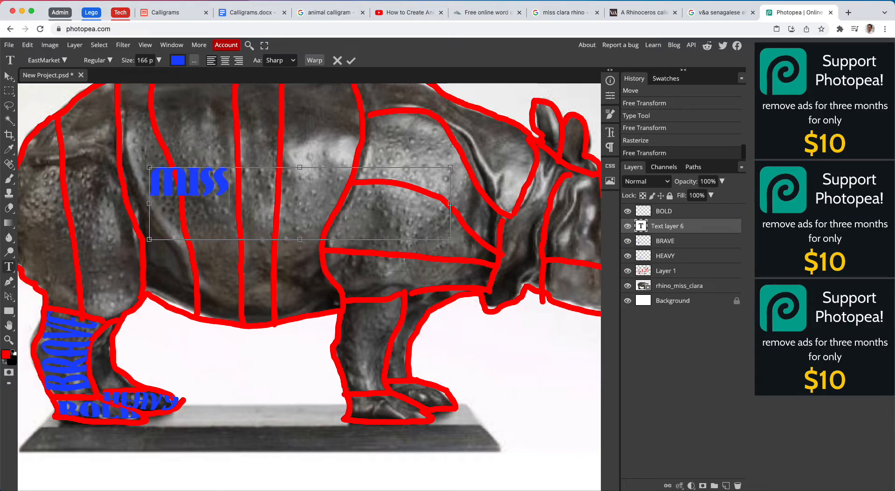
pyautogui.click(355, 61)
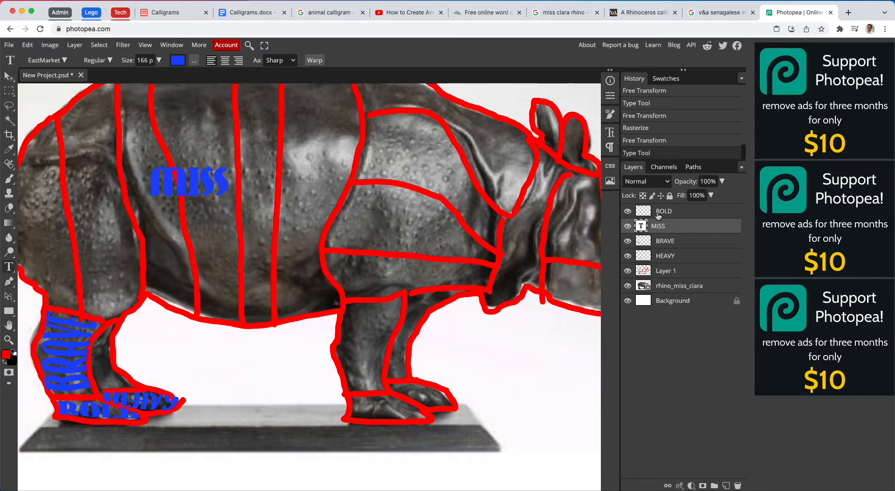
pyautogui.rightClick(668, 224)
pyautogui.click(683, 347)
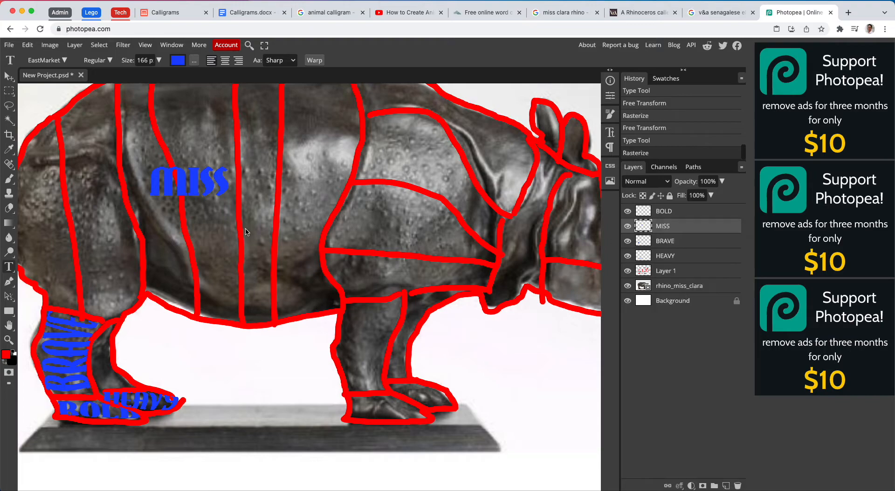
# - Rotate MISS to -92.4° and scale it to 258.93% width and 253.68% height over the rearmost rump section
pyautogui.click(8, 75)
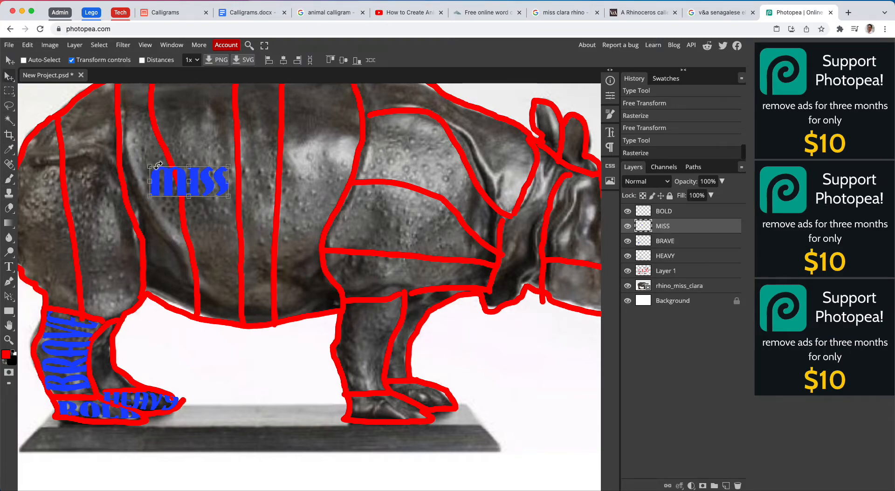
pyautogui.moveTo(147, 163); pyautogui.dragTo(165, 243)
pyautogui.moveTo(208, 219); pyautogui.dragTo(257, 266)
pyautogui.moveTo(210, 240); pyautogui.dragTo(45, 254)
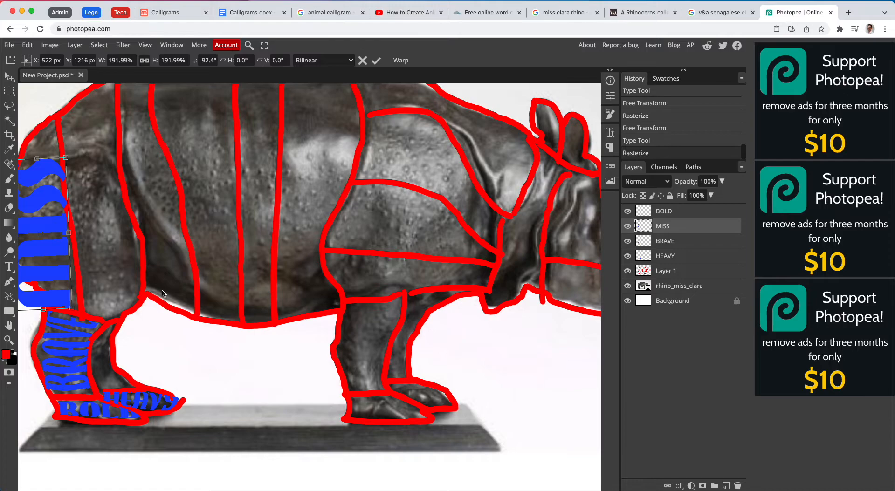
pyautogui.hscroll(2, 162, 292)
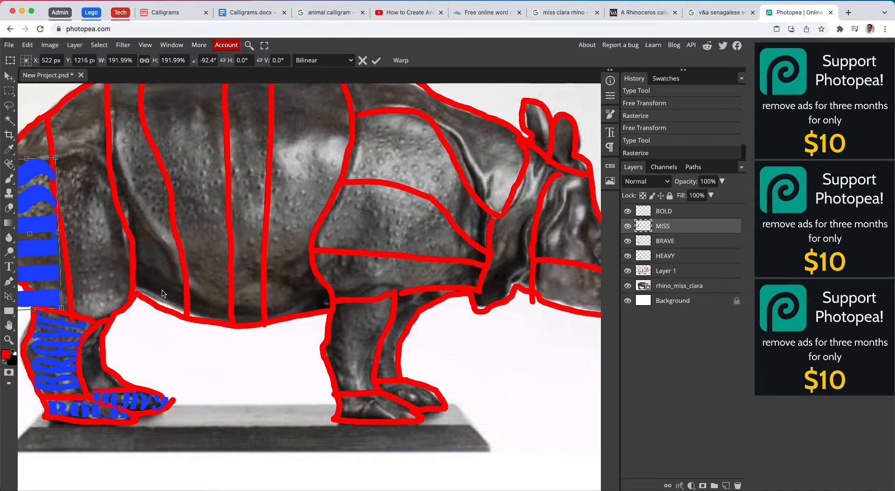
pyautogui.press('super+minus')
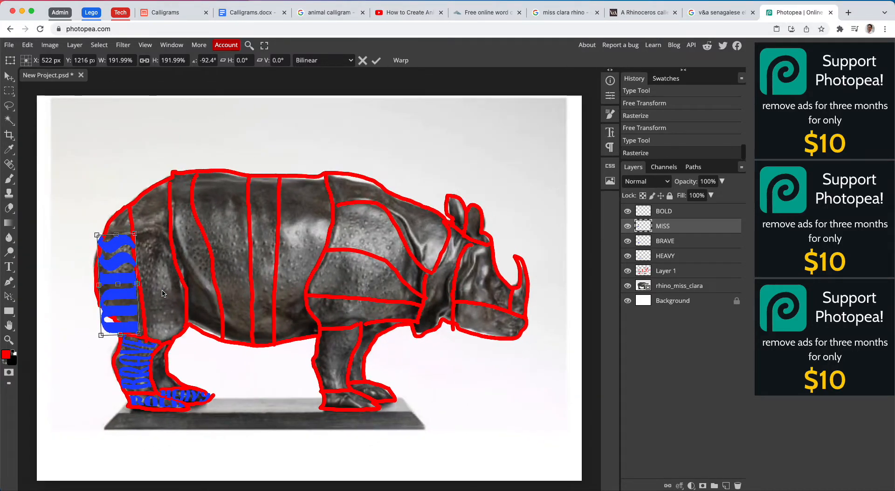
pyautogui.moveTo(134, 233); pyautogui.dragTo(114, 232)
pyautogui.scroll(2, 56, 142)
pyautogui.hscroll(-2, 57, 141)
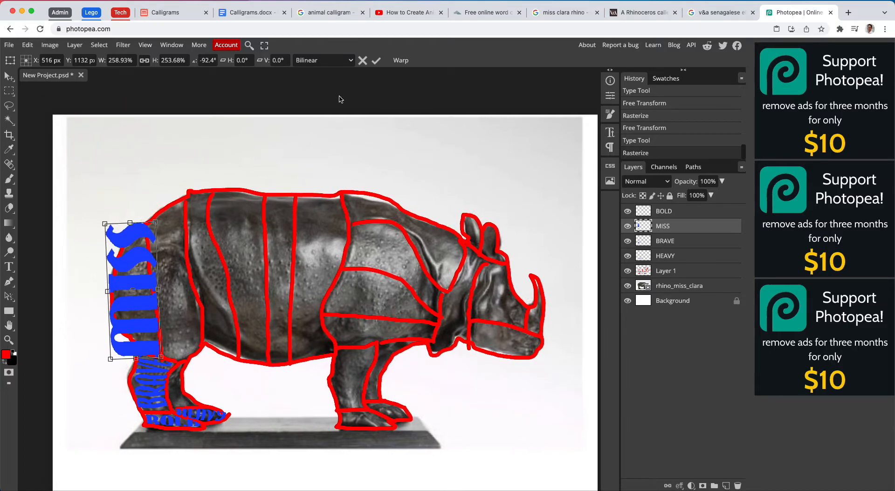
# - Warp MISS to the curved outline of the rump section above the BRAVE leg
pyautogui.click(401, 57)
pyautogui.moveTo(103, 221); pyautogui.dragTo(144, 229)
pyautogui.moveTo(157, 268); pyautogui.dragTo(140, 268)
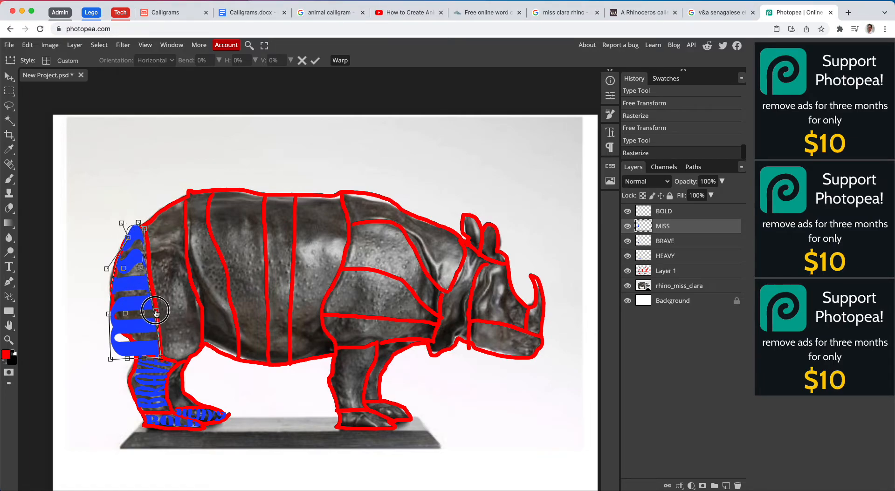
pyautogui.moveTo(161, 360); pyautogui.dragTo(113, 313)
pyautogui.moveTo(107, 268); pyautogui.dragTo(109, 274)
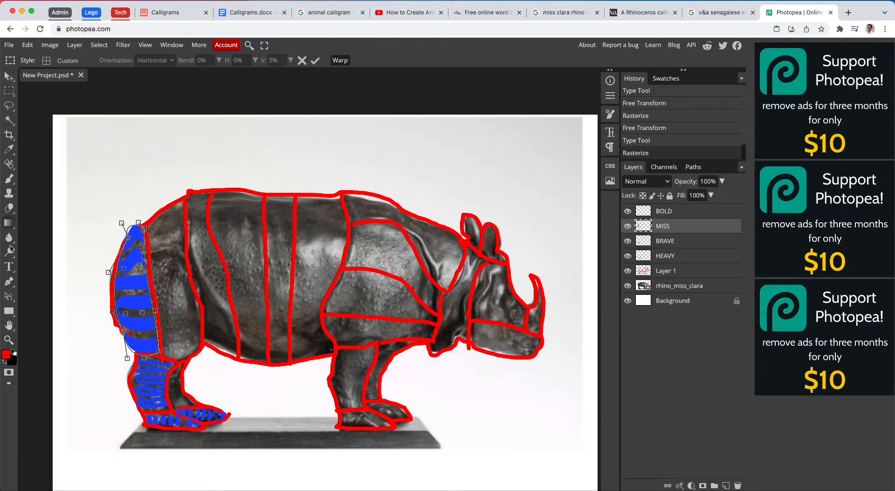
# - Add a text box along the rhino's back containing the word CLARA, set its size to 404 px, commit it and rasterize its layer
pyautogui.click(9, 266)
pyautogui.moveTo(173, 165); pyautogui.dragTo(404, 251)
pyautogui.write('CLARA')
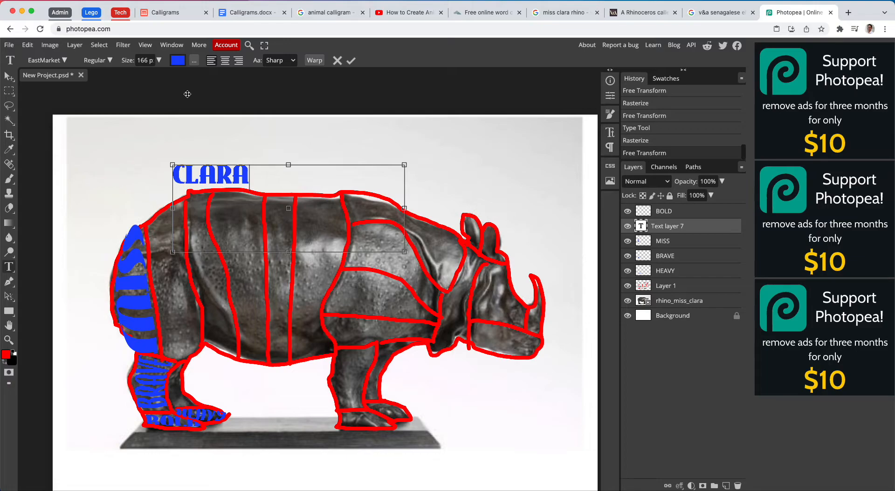
pyautogui.moveTo(244, 174); pyautogui.dragTo(143, 103)
pyautogui.moveTo(125, 63); pyautogui.dragTo(214, 70)
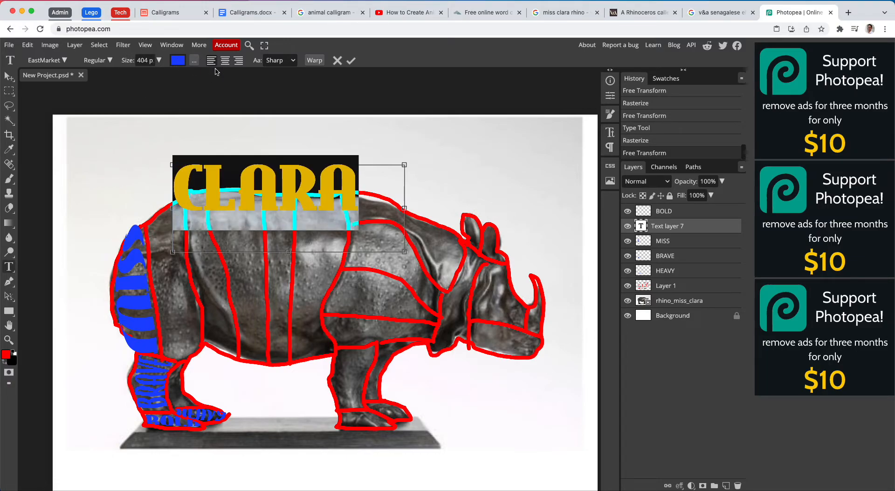
pyautogui.click(351, 61)
pyautogui.rightClick(673, 223)
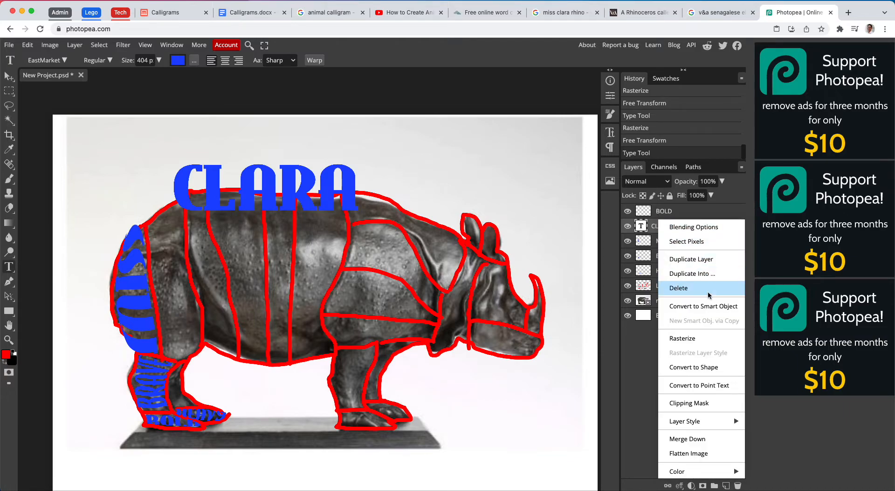
pyautogui.click(721, 345)
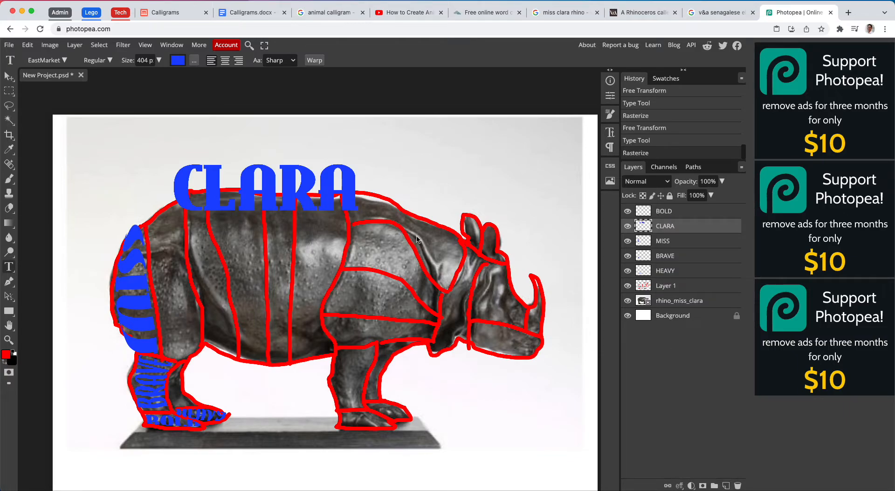
# - Rotate CLARA to -90.9° and move it over the hind thigh section beside MISS
pyautogui.click(9, 77)
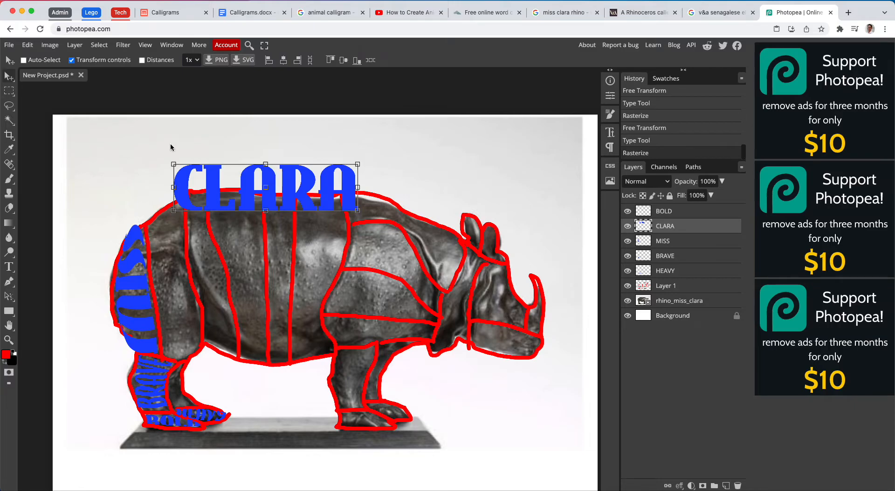
pyautogui.moveTo(172, 157); pyautogui.dragTo(237, 284)
pyautogui.moveTo(271, 250); pyautogui.dragTo(176, 333)
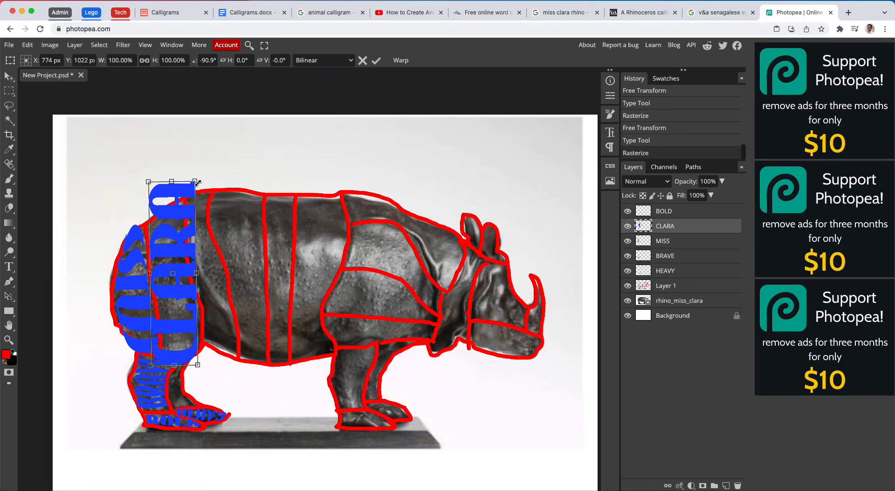
# - Warp CLARA to the outline of the thigh section, following the sloping back, both side edges and the curved lower end
pyautogui.click(400, 61)
pyautogui.moveTo(194, 180); pyautogui.dragTo(143, 233)
pyautogui.moveTo(164, 182); pyautogui.dragTo(161, 217)
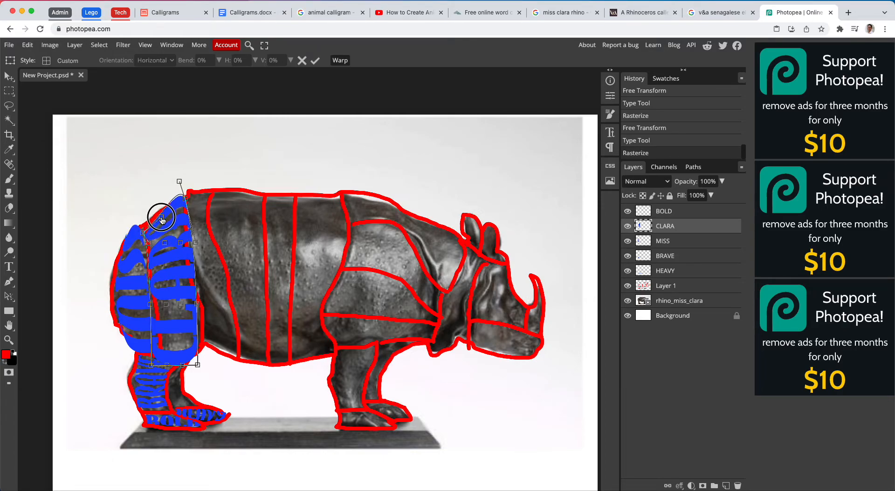
pyautogui.moveTo(180, 182); pyautogui.dragTo(182, 193)
pyautogui.moveTo(194, 248); pyautogui.dragTo(181, 247)
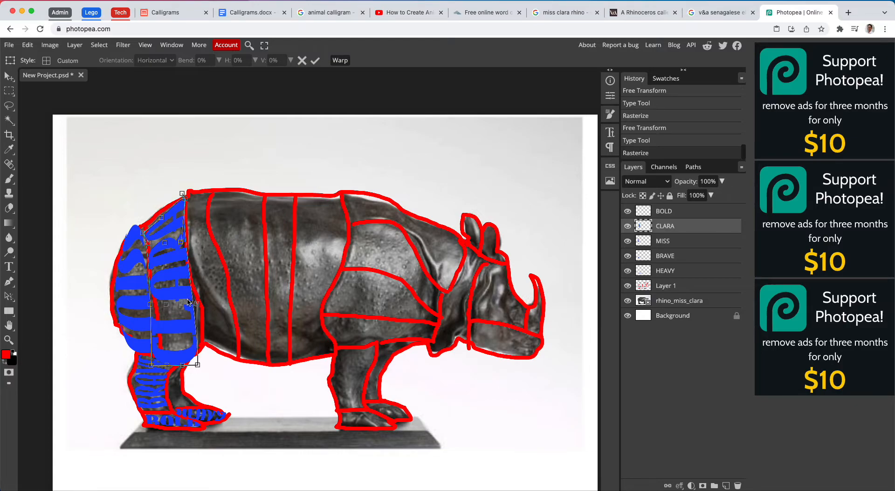
pyautogui.moveTo(195, 301); pyautogui.dragTo(194, 325)
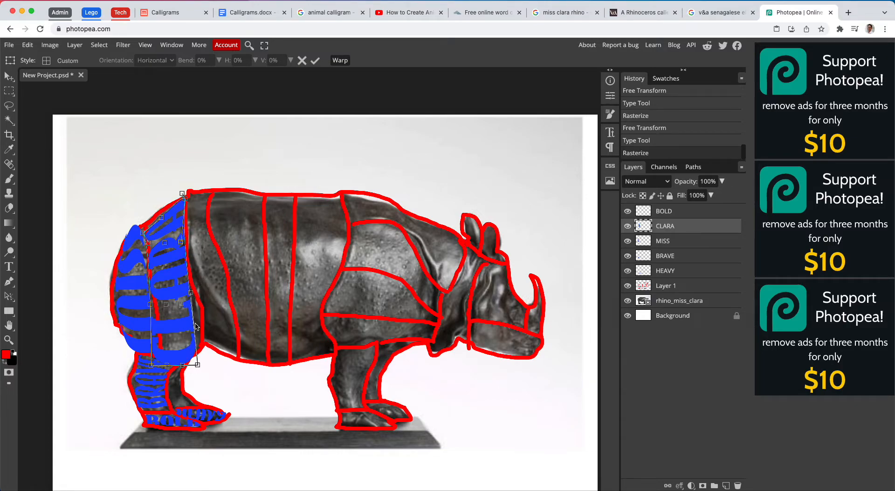
pyautogui.moveTo(198, 364); pyautogui.dragTo(205, 342)
pyautogui.moveTo(151, 365); pyautogui.dragTo(166, 359)
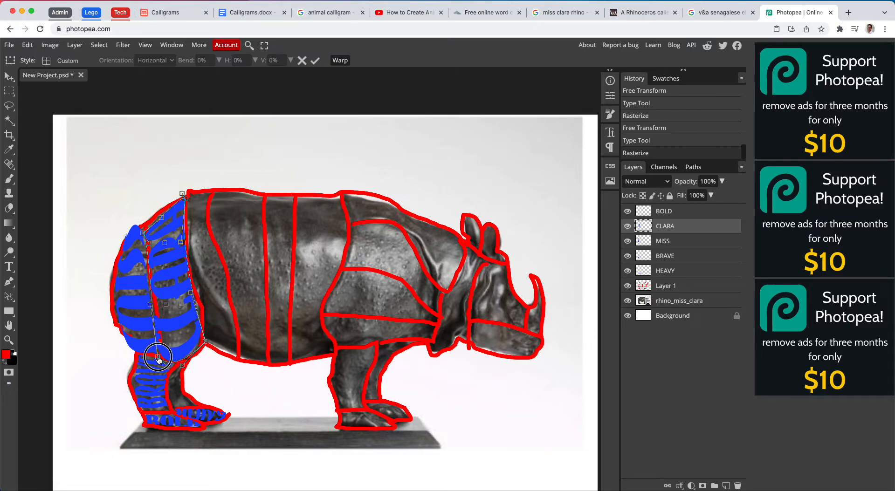
pyautogui.moveTo(149, 304); pyautogui.dragTo(154, 299)
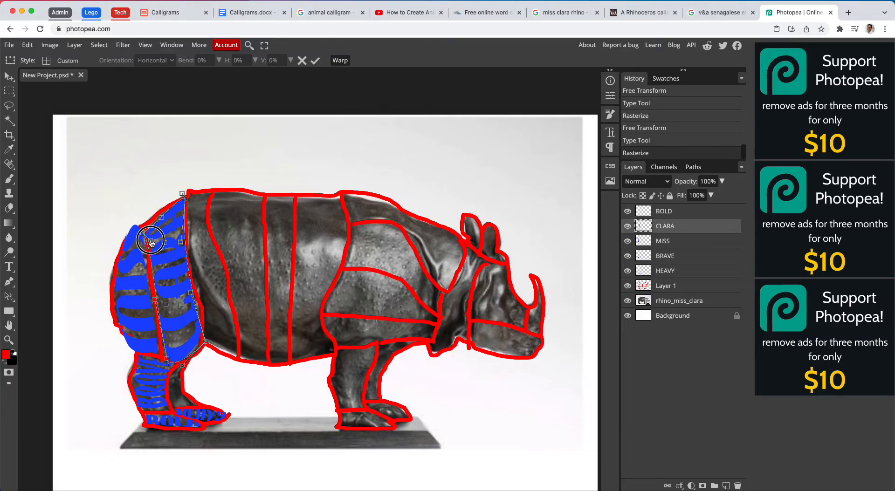
pyautogui.moveTo(143, 233); pyautogui.dragTo(145, 227)
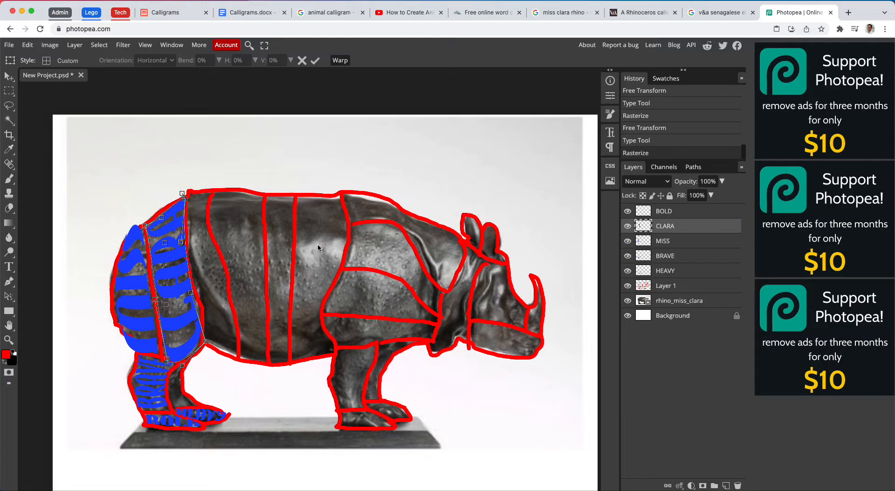
# - Commit the CLARA warp and hide the rhino_miss_clara photo and the red outlines on Layer 1
pyautogui.click(629, 303)
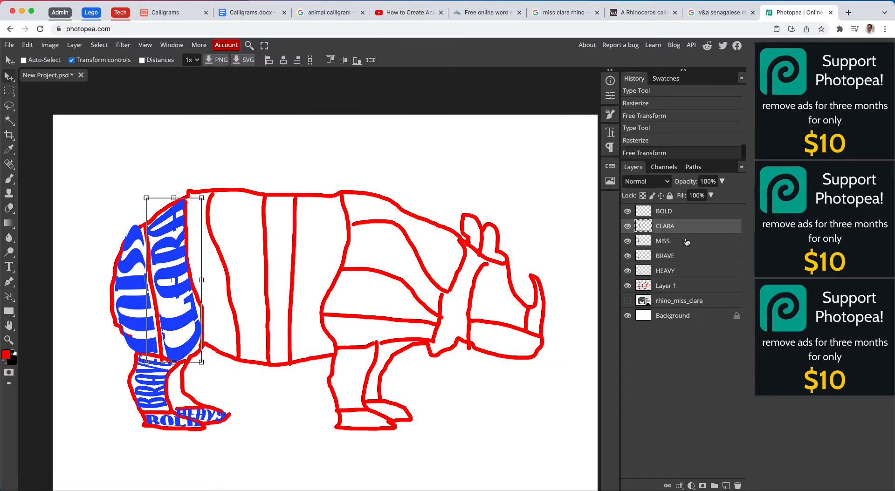
pyautogui.click(627, 286)
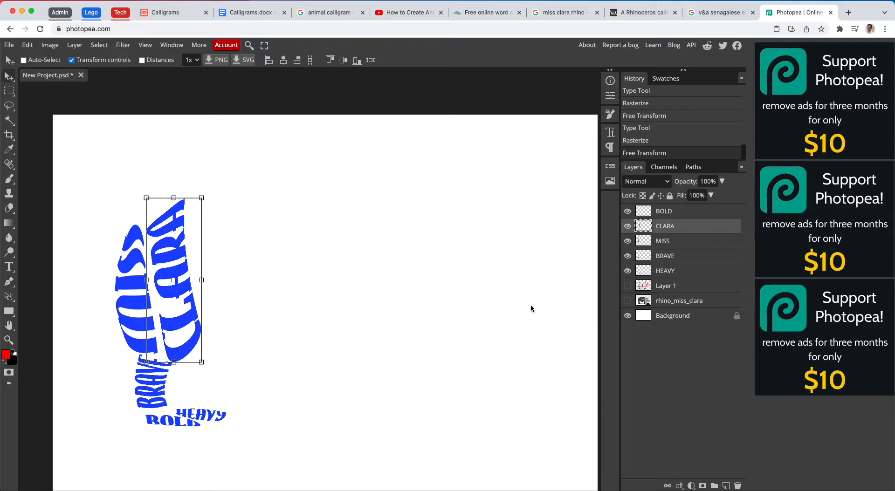
# - Clear the current selection and make the Background layer the active layer
pyautogui.hotkey('ctrl', 'd')
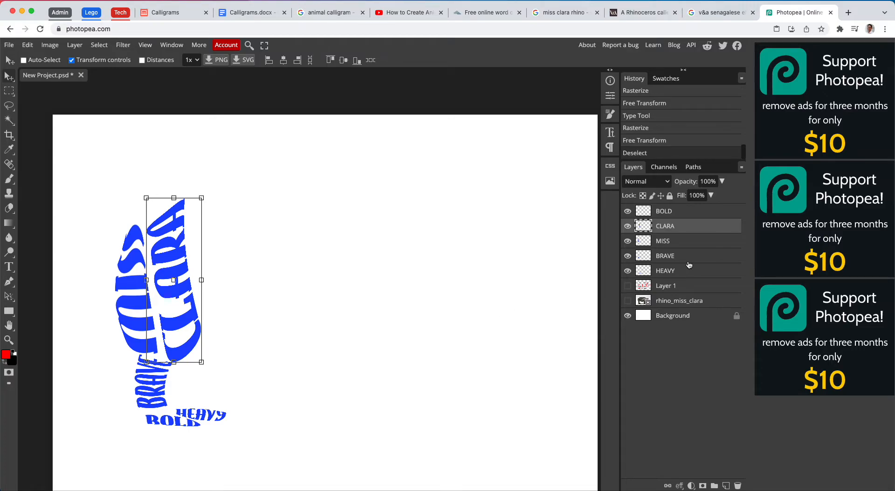
pyautogui.click(689, 262)
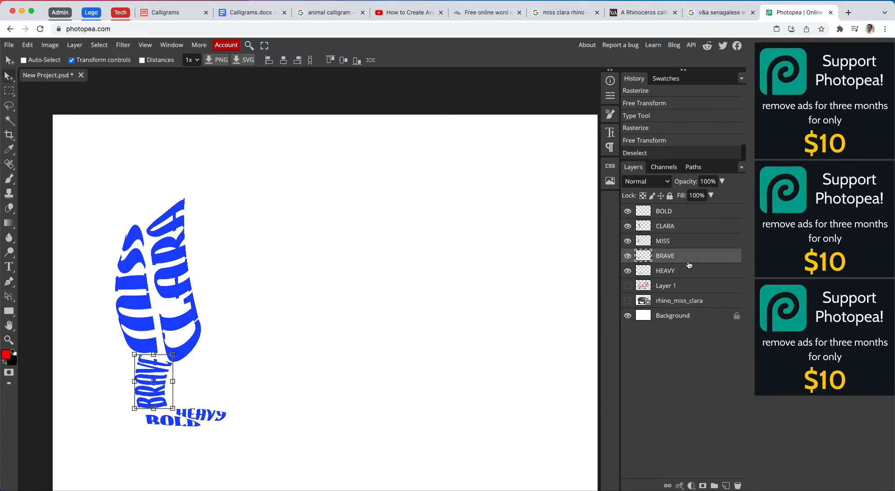
pyautogui.click(696, 315)
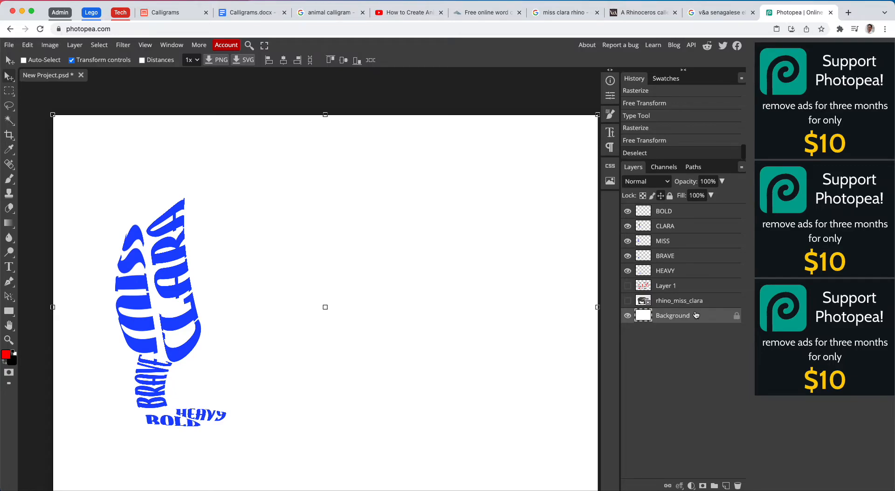
pyautogui.scroll(-1, 147, 356)
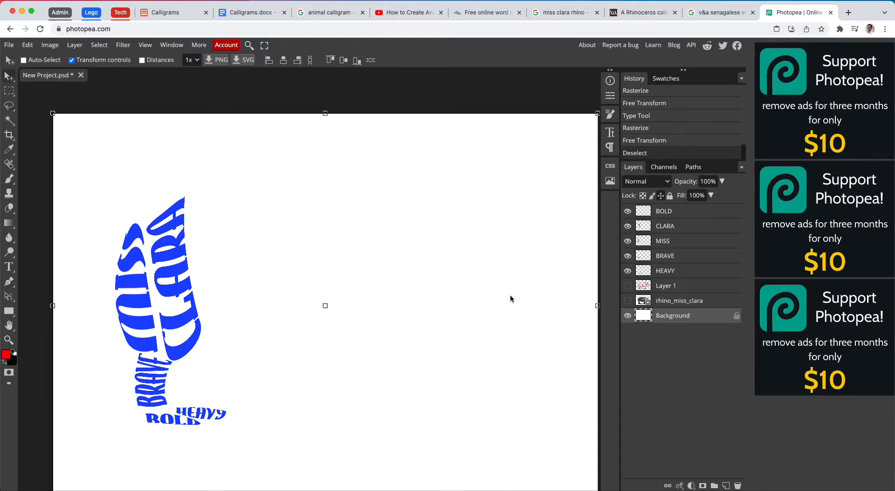
pyautogui.scroll(2, 510, 298)
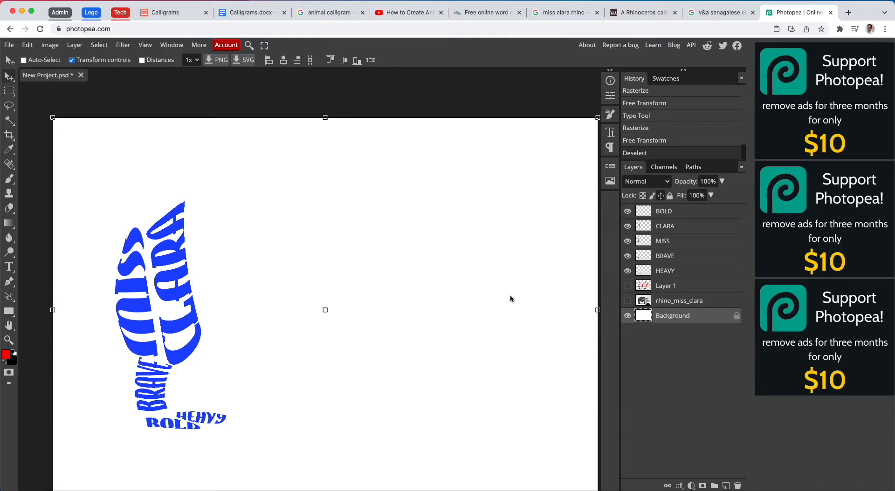
# - Save the project as a PSD in Documents, naming it MissClara_ followed by the author's first name
pyautogui.click(8, 44)
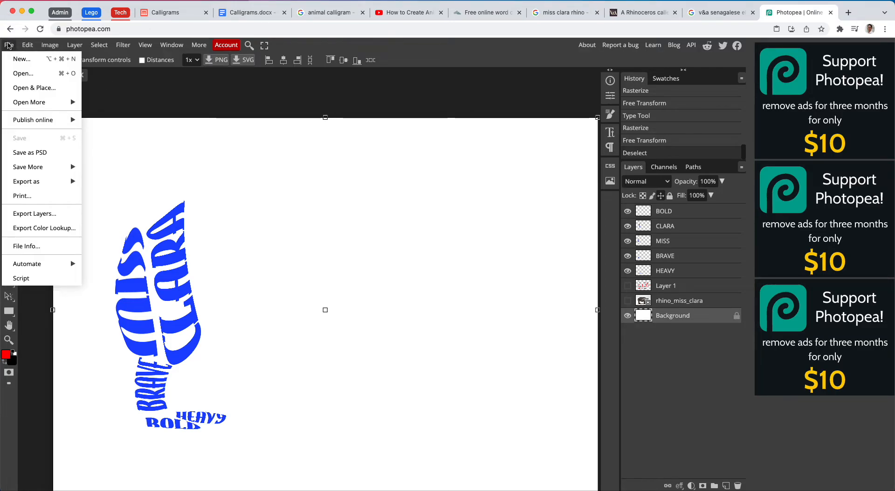
pyautogui.click(60, 150)
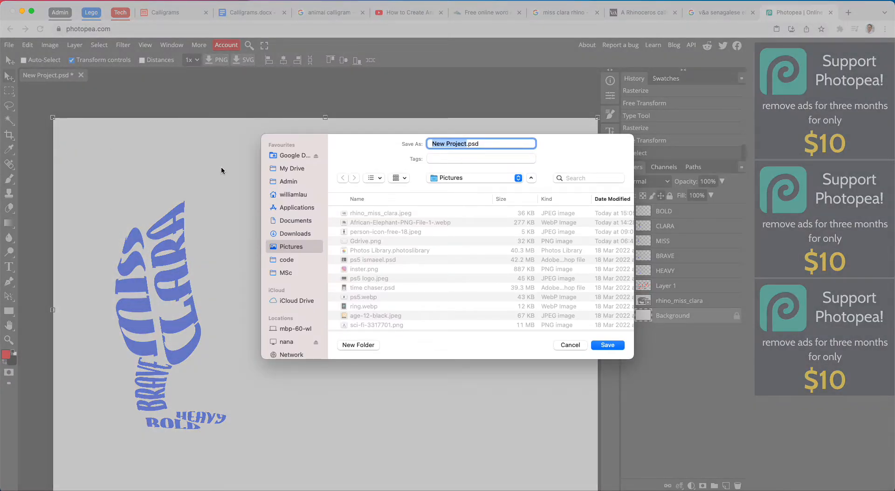
pyautogui.click(306, 223)
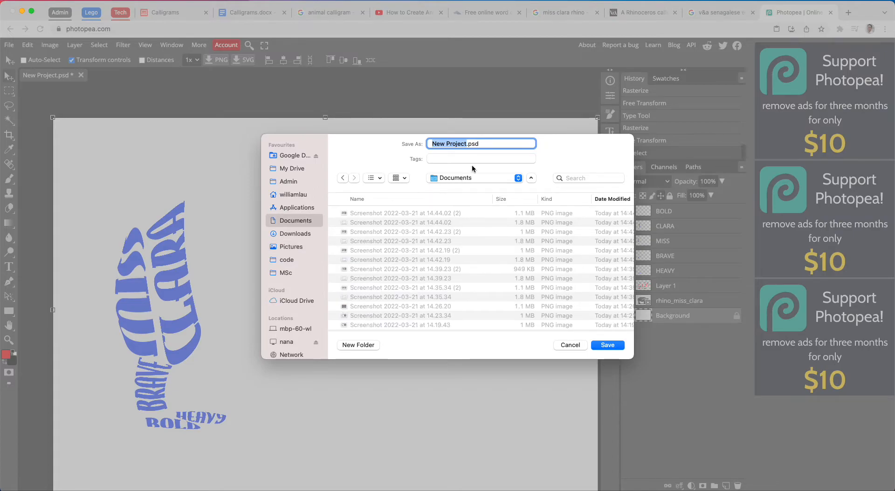
pyautogui.write('Miss')
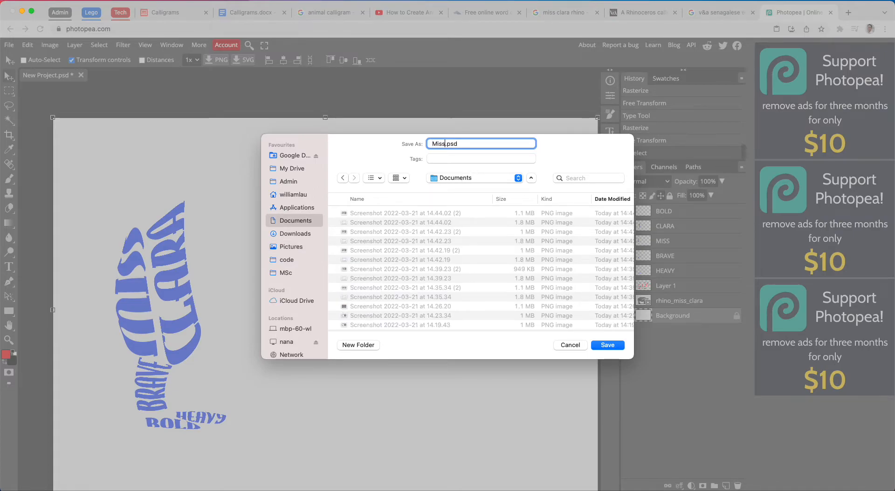
pyautogui.write('lara_William')
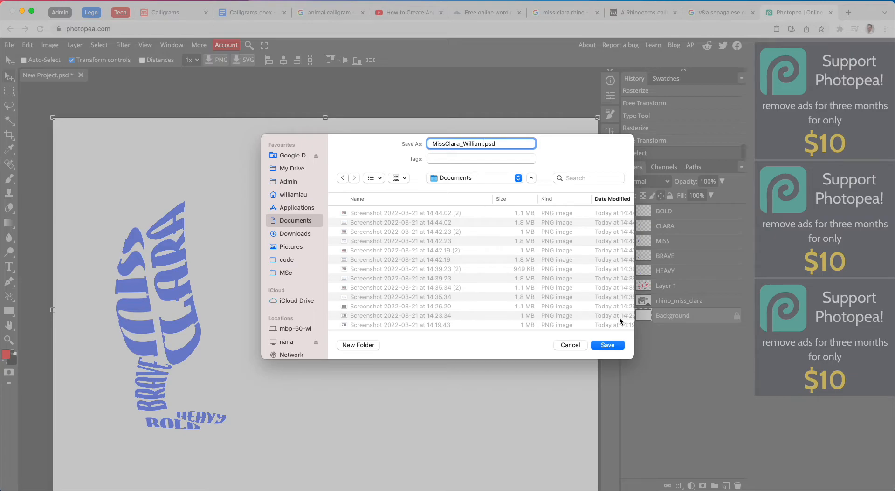
pyautogui.click(607, 345)
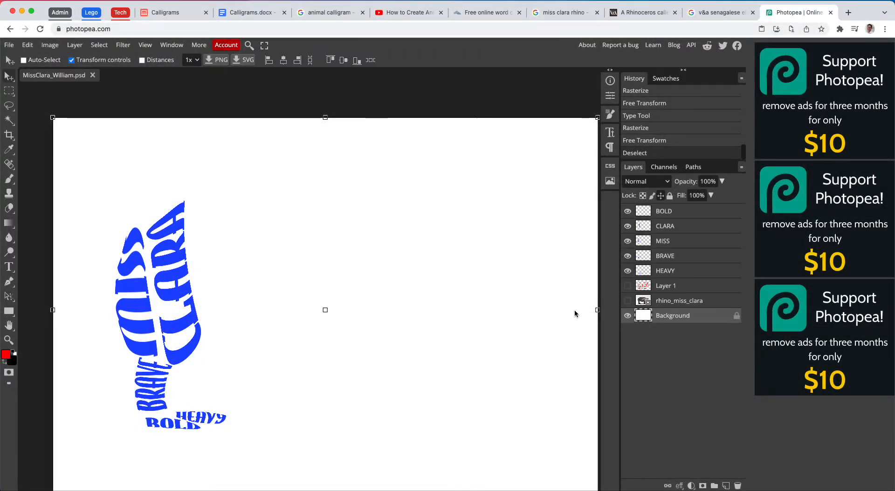
# - Close the Photopea browser tab and reopen Photopea in a new one
pyautogui.click(831, 14)
pyautogui.press('cmd+t')
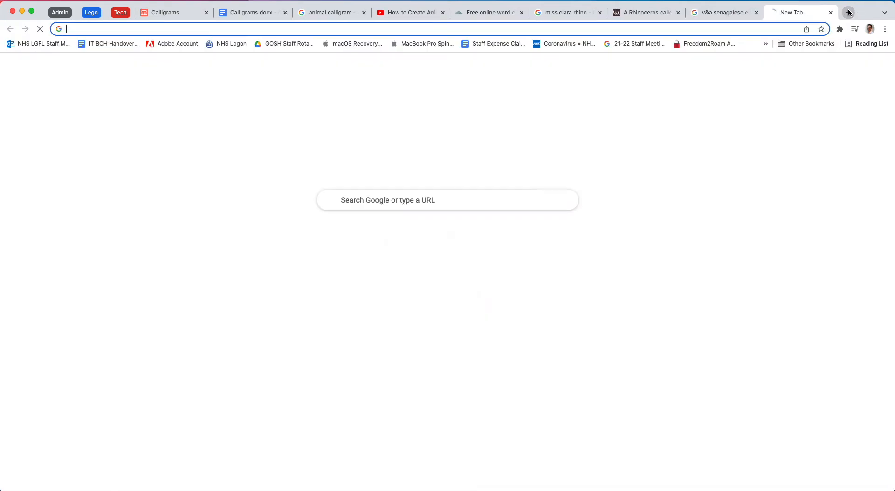
pyautogui.write('photo')
pyautogui.press('Return')
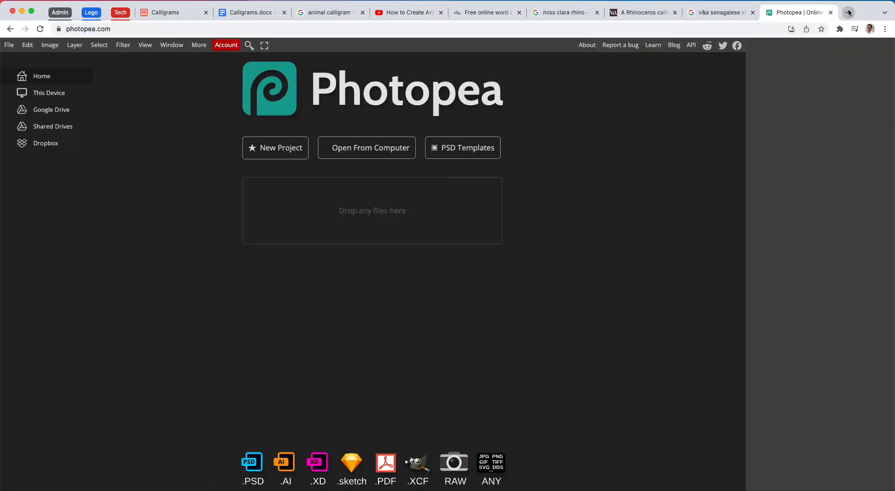
# - Open the saved MissClara PSD from the Documents folder on the computer
pyautogui.click(9, 45)
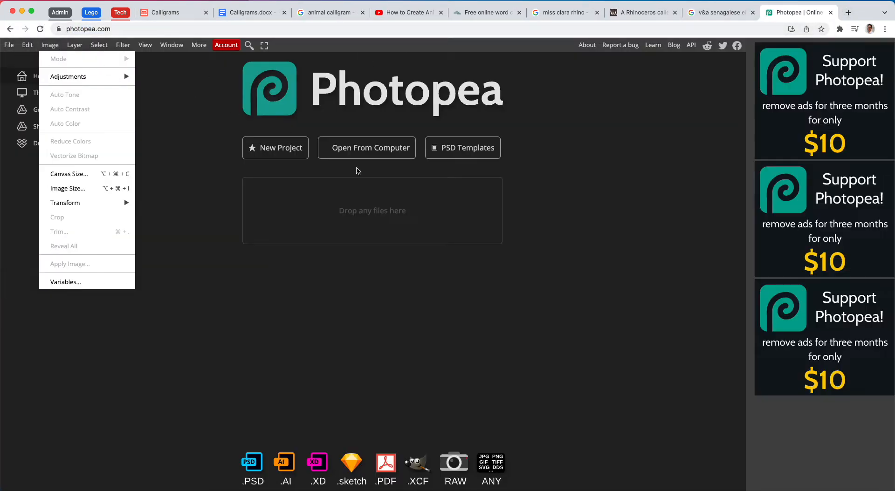
pyautogui.click(372, 152)
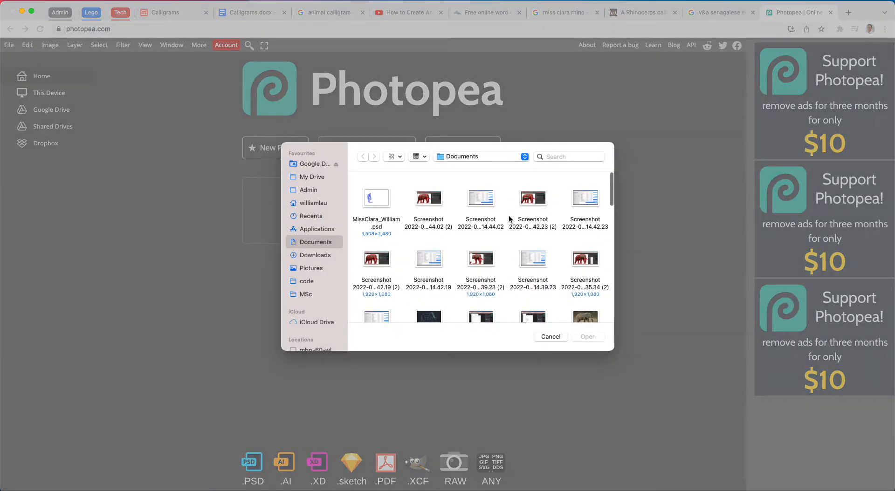
pyautogui.click(308, 249)
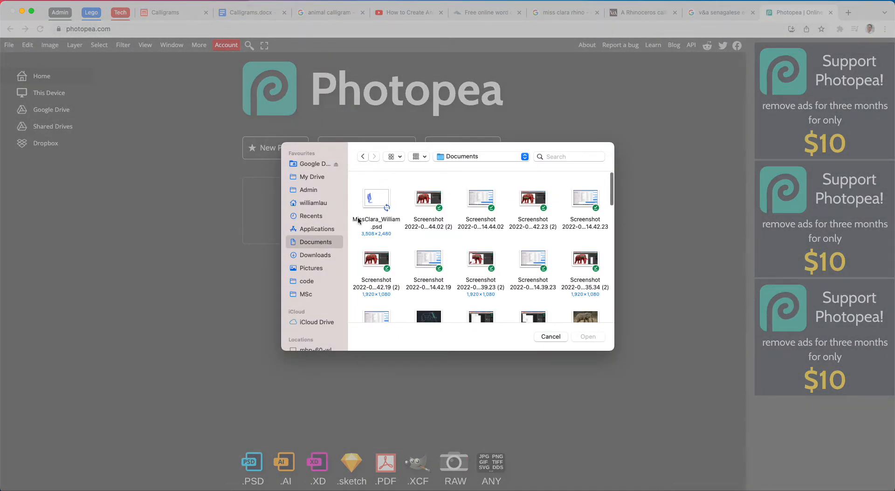
pyautogui.doubleClick(375, 199)
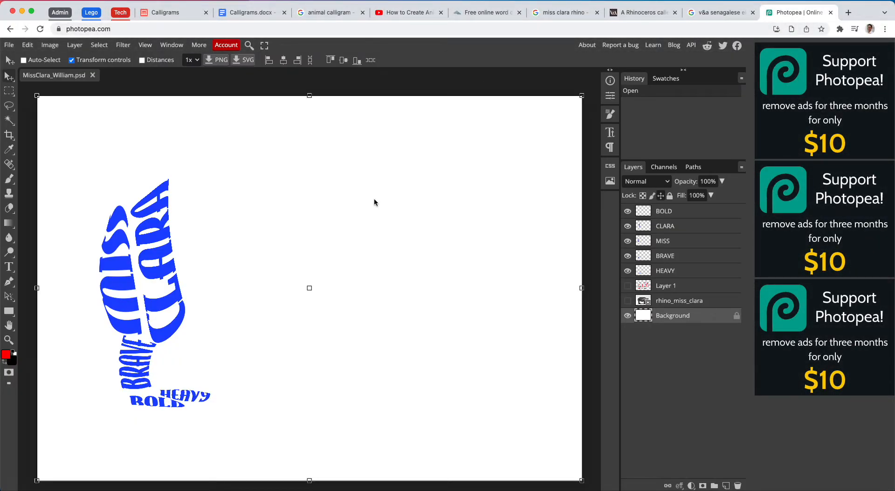
# - Check the YouTube animal typography example, return to Photopea and start exporting the calligram as a JPG
pyautogui.click(402, 13)
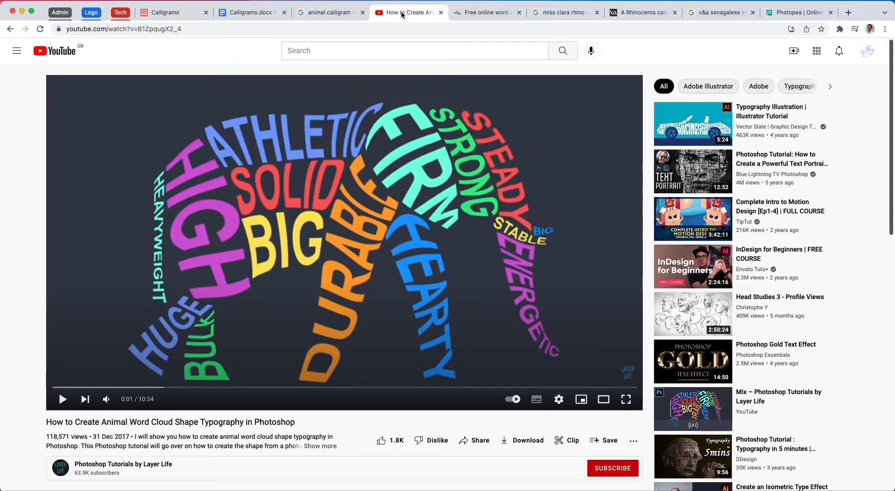
pyautogui.click(799, 14)
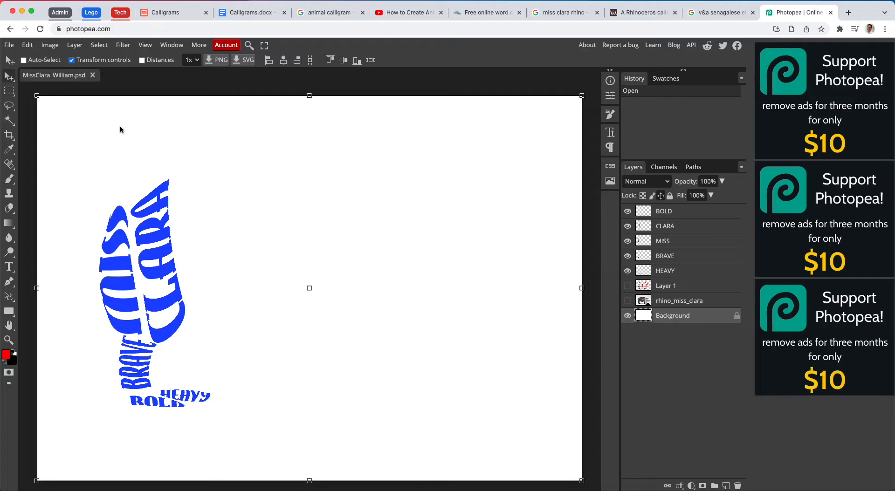
pyautogui.click(9, 47)
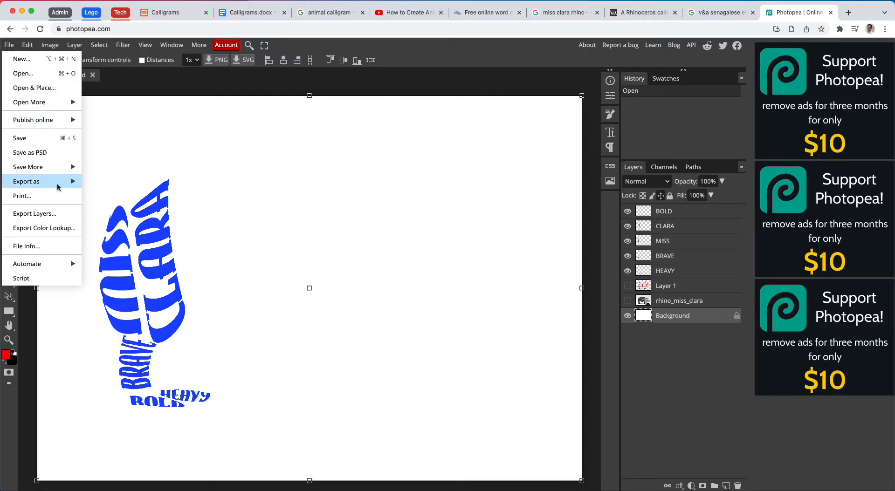
pyautogui.moveTo(58, 187)
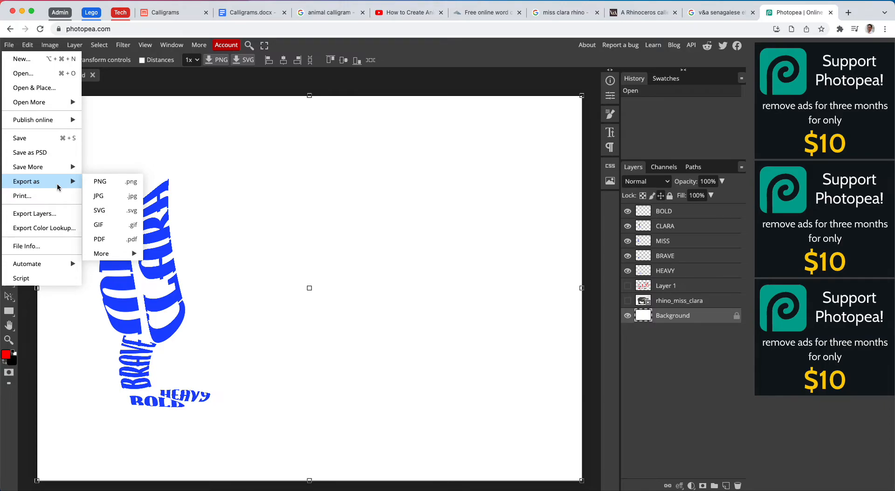
pyautogui.click(108, 194)
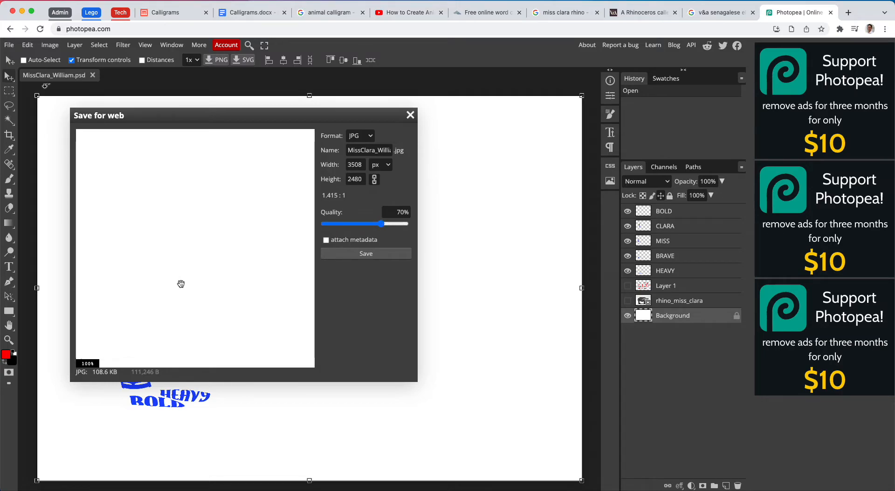
# - Examine the warped lettering at 100% in the JPG export preview
pyautogui.press('super+minus')
pyautogui.press('super+minus')
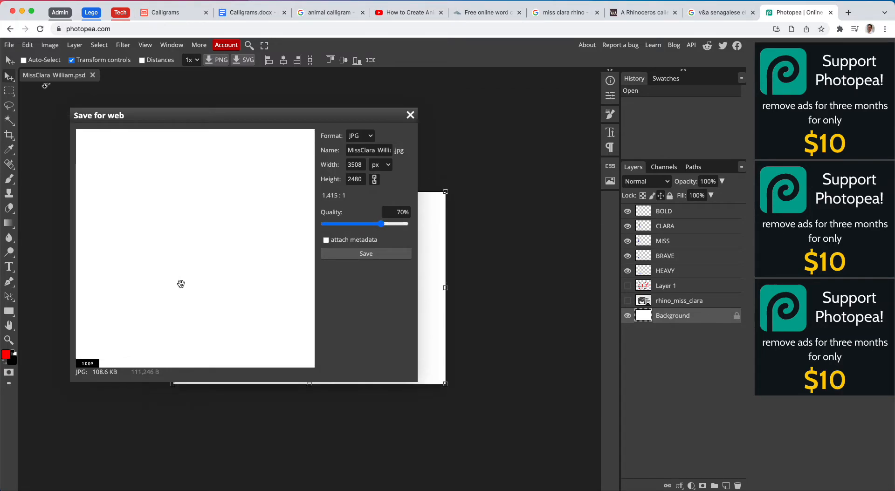
pyautogui.click(49, 211)
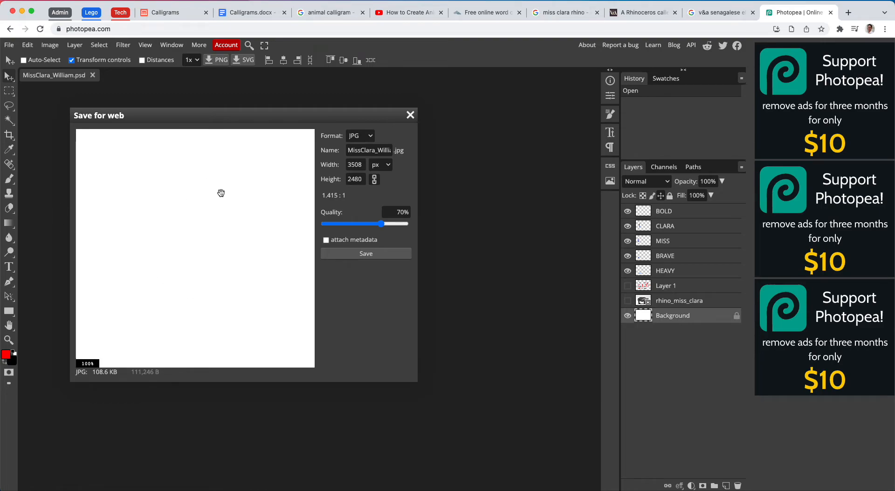
pyautogui.moveTo(200, 296); pyautogui.dragTo(304, 351)
pyautogui.moveTo(77, 258); pyautogui.dragTo(186, 267)
pyautogui.moveTo(145, 286); pyautogui.dragTo(232, 334)
pyautogui.moveTo(120, 246); pyautogui.dragTo(138, 319)
pyautogui.moveTo(181, 233); pyautogui.dragTo(209, 291)
pyautogui.moveTo(157, 215); pyautogui.dragTo(176, 249)
pyautogui.moveTo(172, 147); pyautogui.dragTo(174, 209)
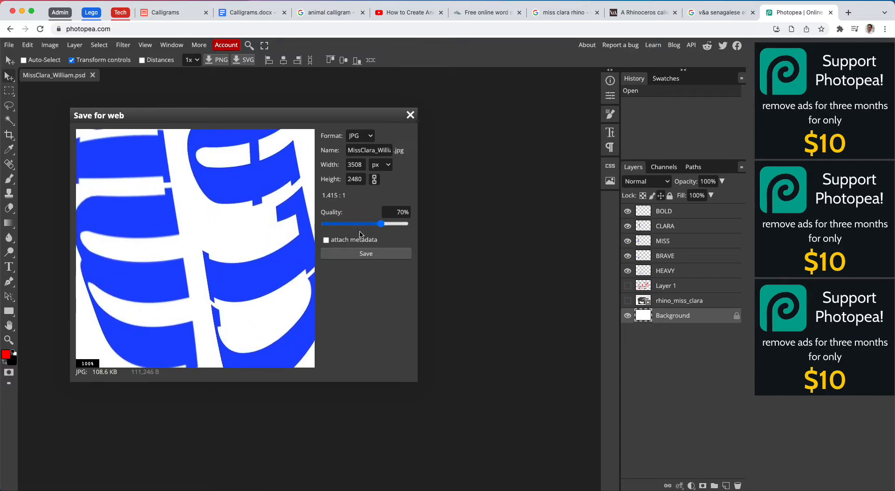
# - Save the JPG at a higher quality and open the downloaded image from its Finder location
pyautogui.moveTo(395, 226); pyautogui.dragTo(410, 236)
pyautogui.click(395, 253)
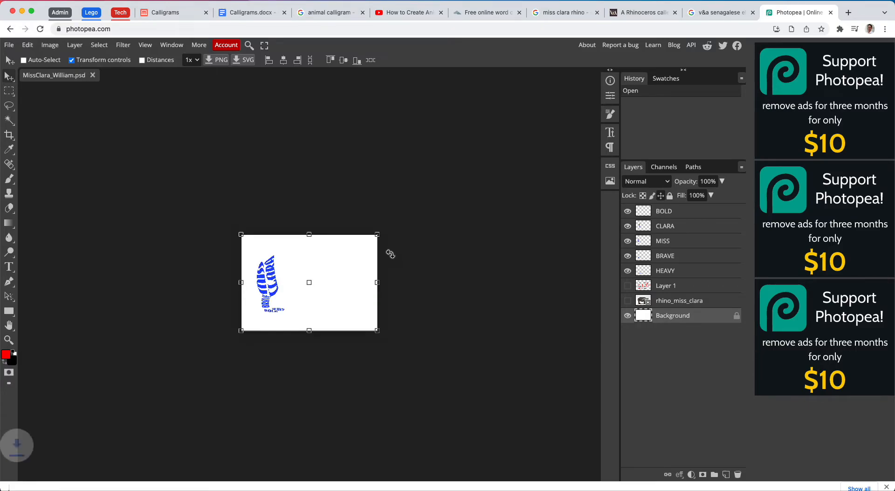
pyautogui.click(100, 480)
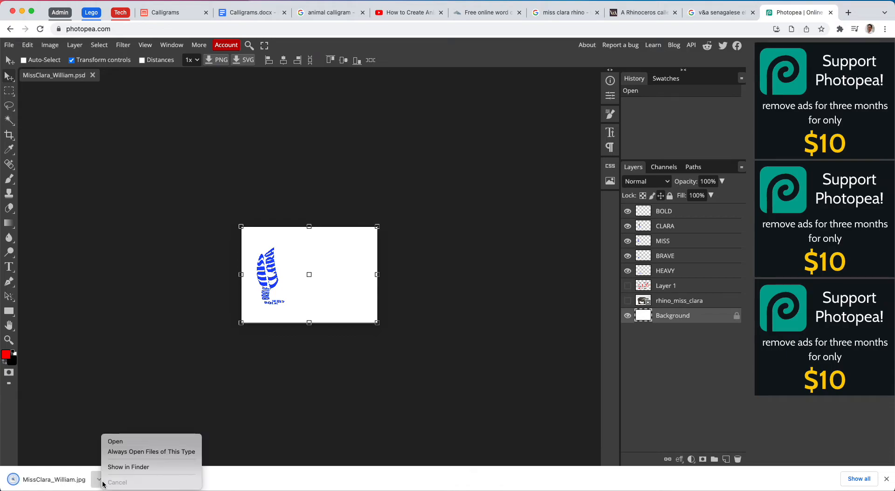
pyautogui.click(135, 468)
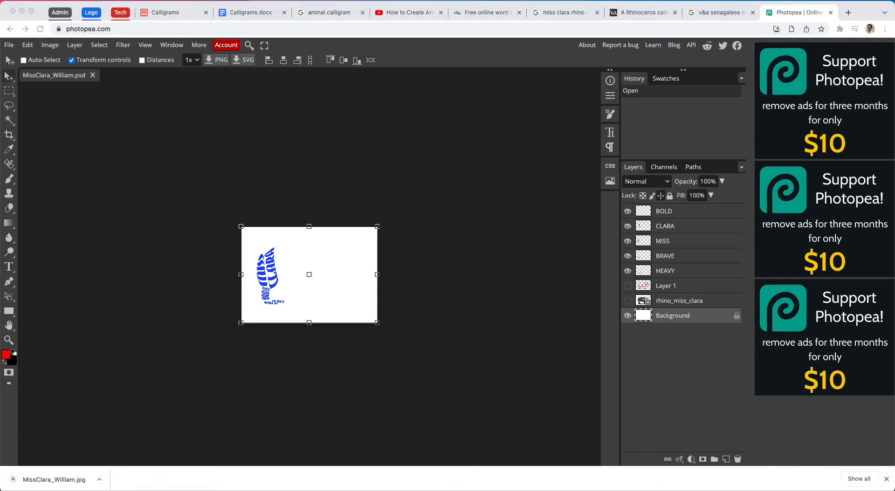
pyautogui.moveTo(489, 490); pyautogui.dragTo(335, 93)
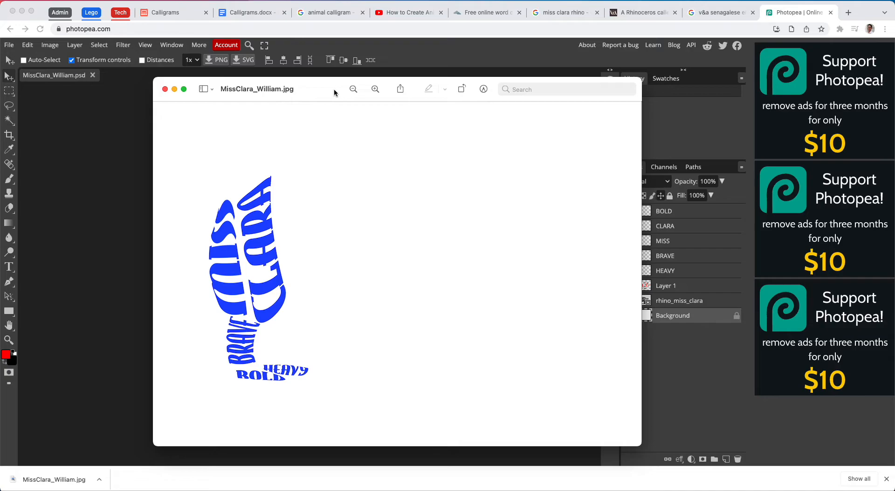
# - Switch to WordClouds.com, view the whole sample word cloud at 80% zoom and open its word list
pyautogui.click(488, 13)
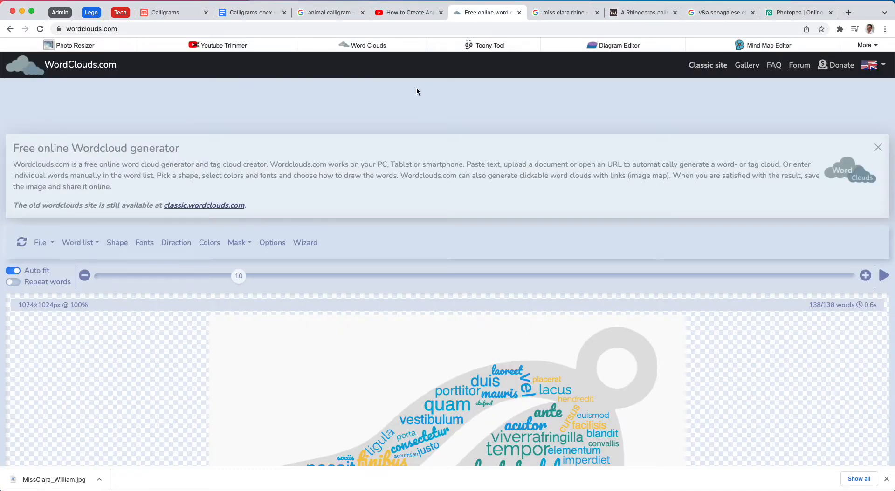
pyautogui.scroll(-10, 380, 137)
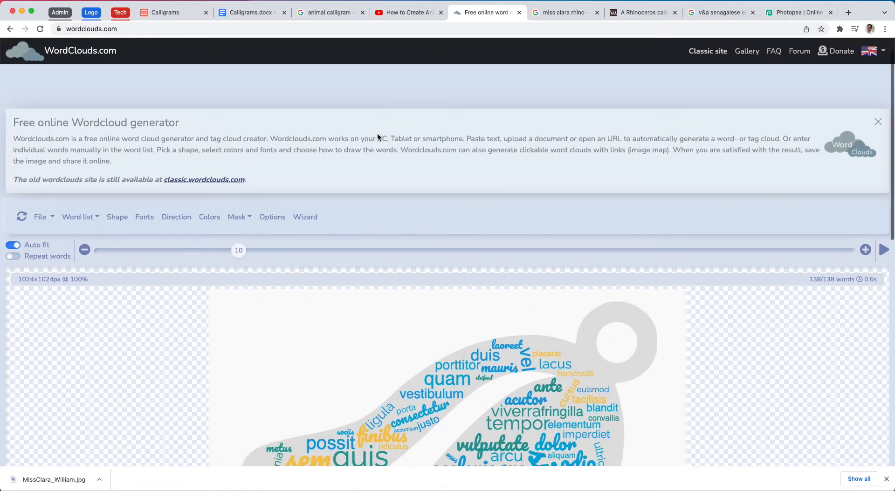
pyautogui.scroll(5, 377, 135)
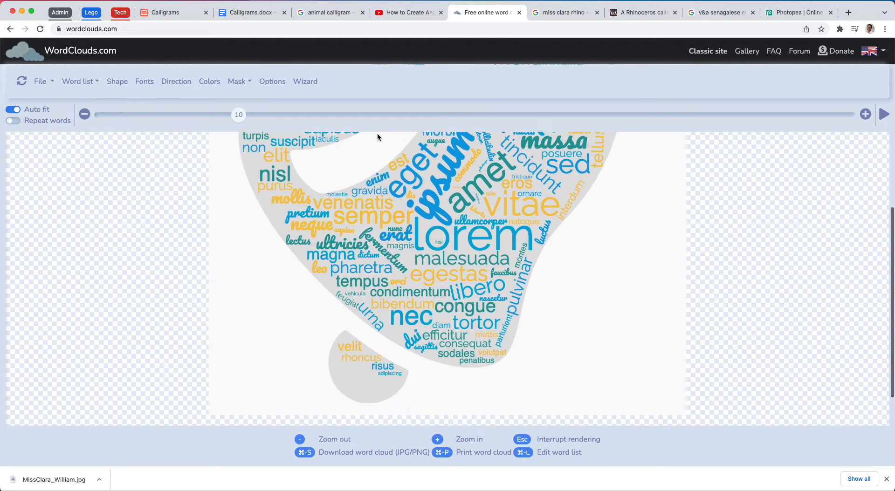
pyautogui.press('super+minus')
pyautogui.press('super+minus')
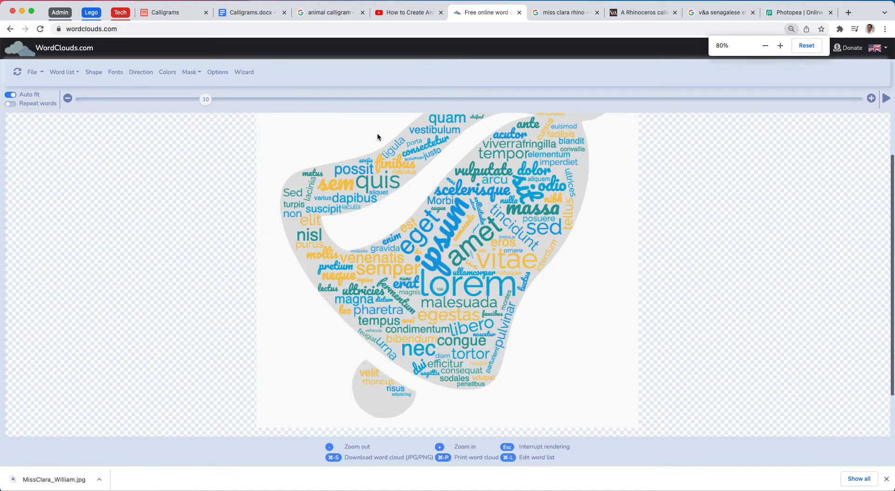
pyautogui.click(63, 72)
pyautogui.click(73, 88)
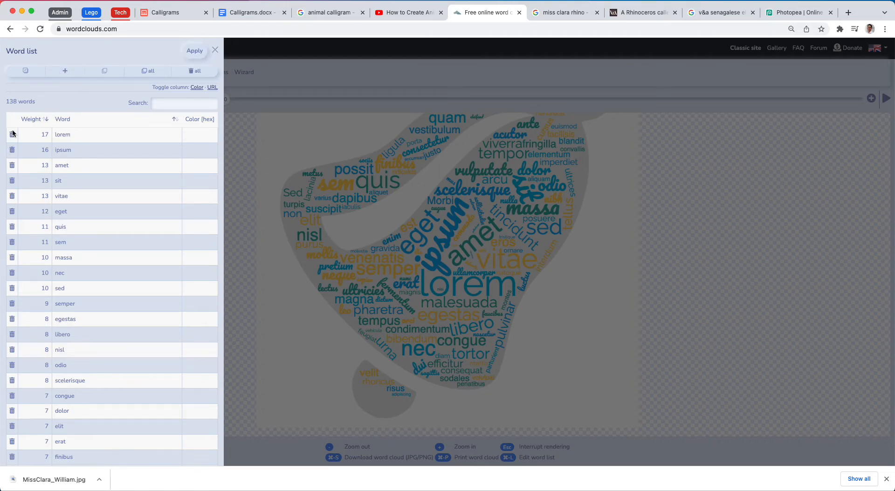
# - Try to empty the word list by selecting and deleting the sample words, and close the list without applying
pyautogui.click(31, 73)
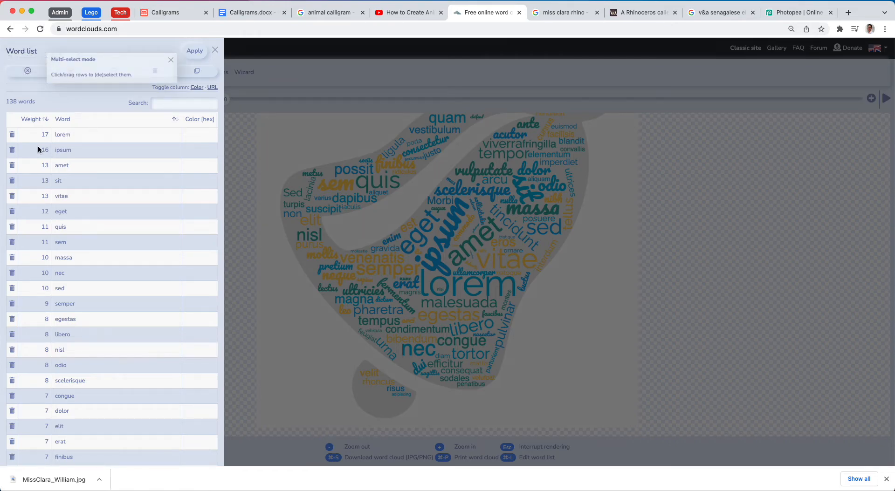
pyautogui.click(116, 135)
pyautogui.moveTo(116, 135); pyautogui.dragTo(46, 490)
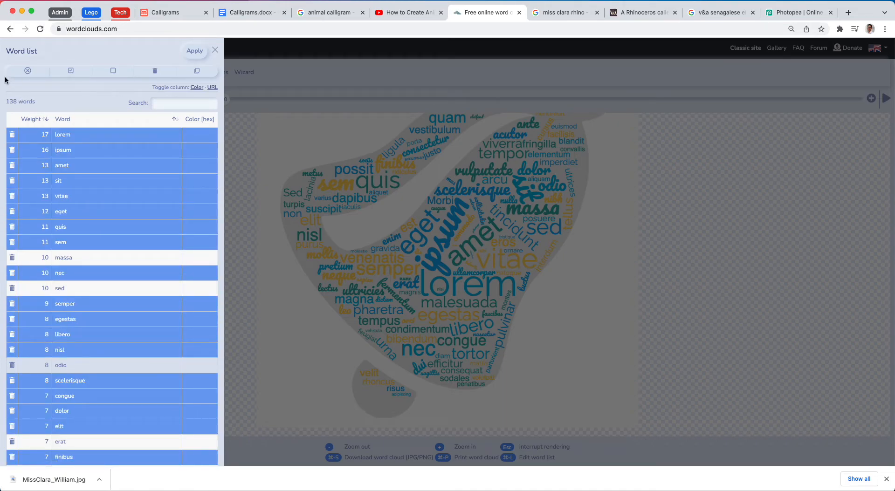
pyautogui.click(155, 70)
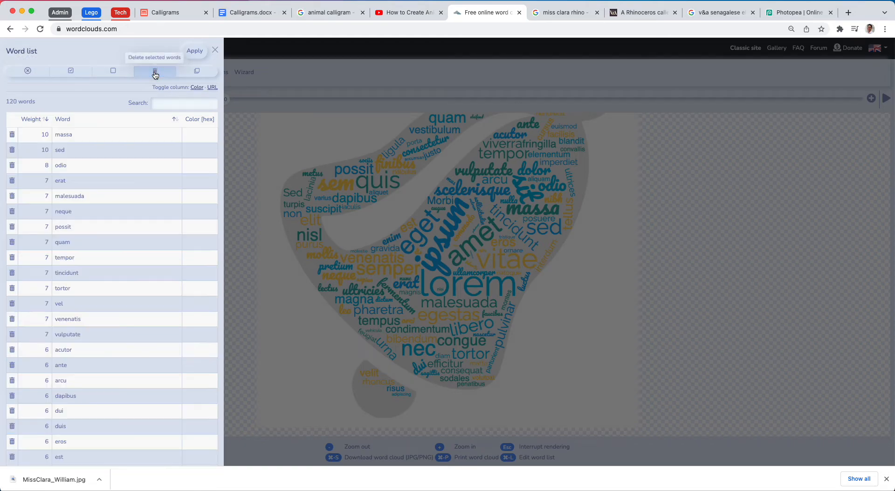
pyautogui.moveTo(72, 138); pyautogui.dragTo(36, 455)
pyautogui.click(155, 70)
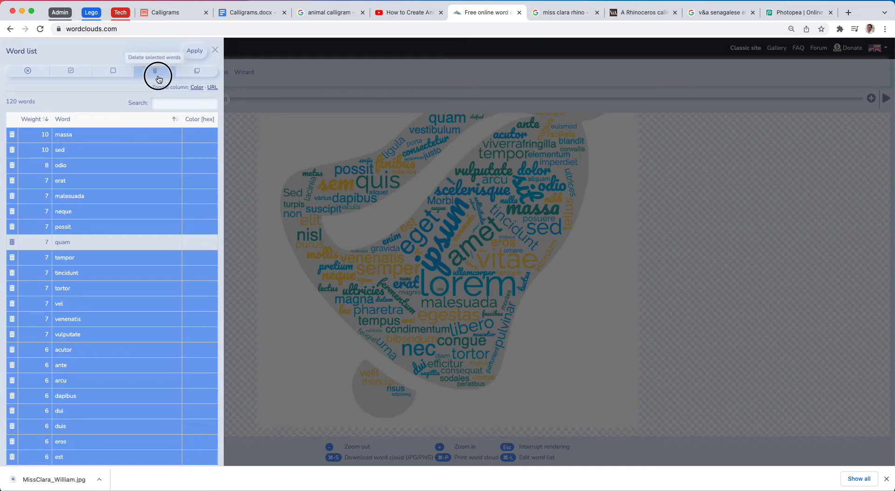
pyautogui.moveTo(94, 135); pyautogui.dragTo(92, 456)
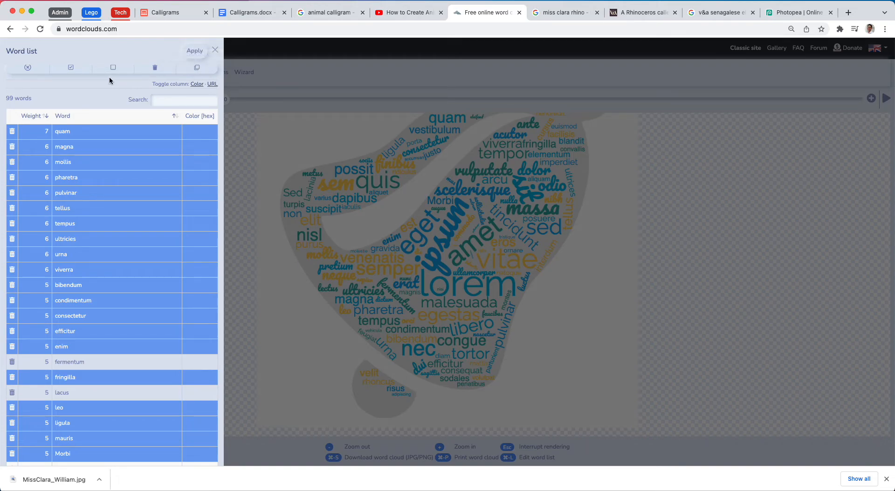
pyautogui.click(72, 69)
pyautogui.click(156, 68)
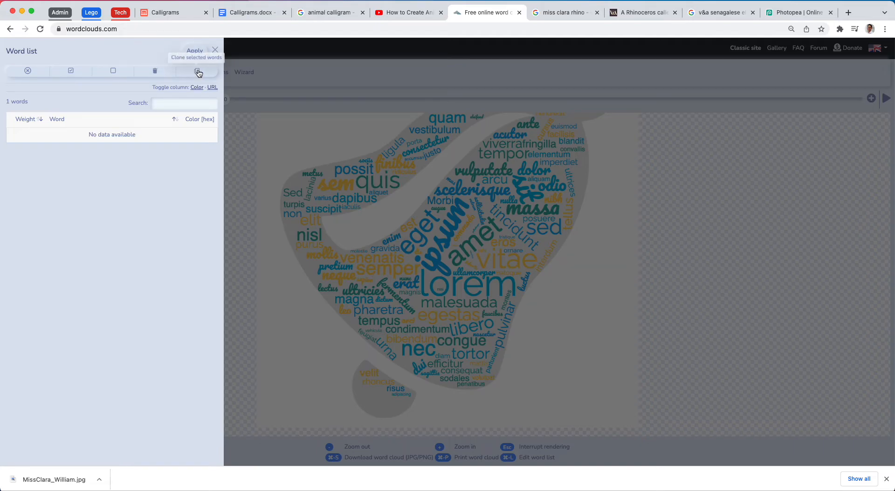
pyautogui.click(215, 52)
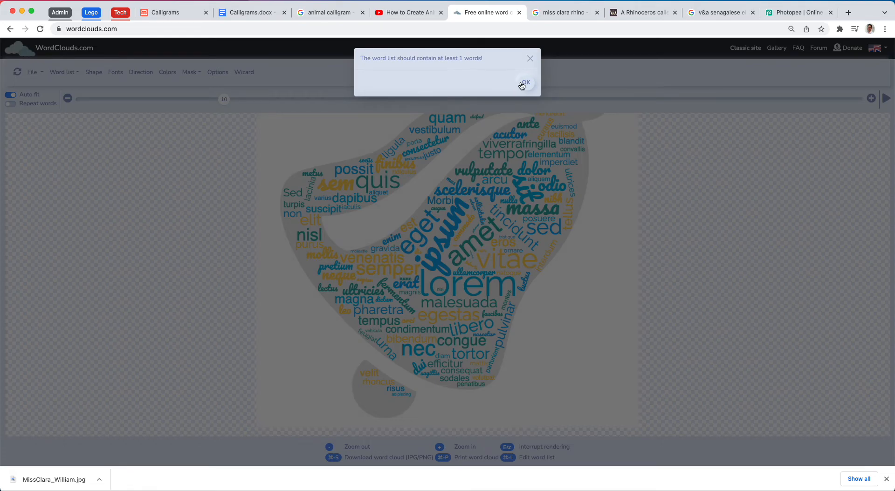
pyautogui.click(520, 84)
# - Reopen the word list for editing and delete all the sample words
pyautogui.click(62, 72)
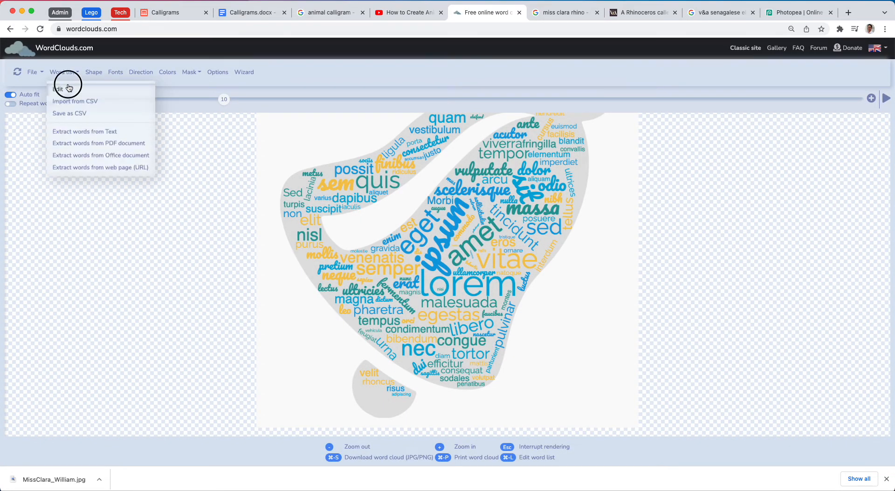
pyautogui.click(68, 88)
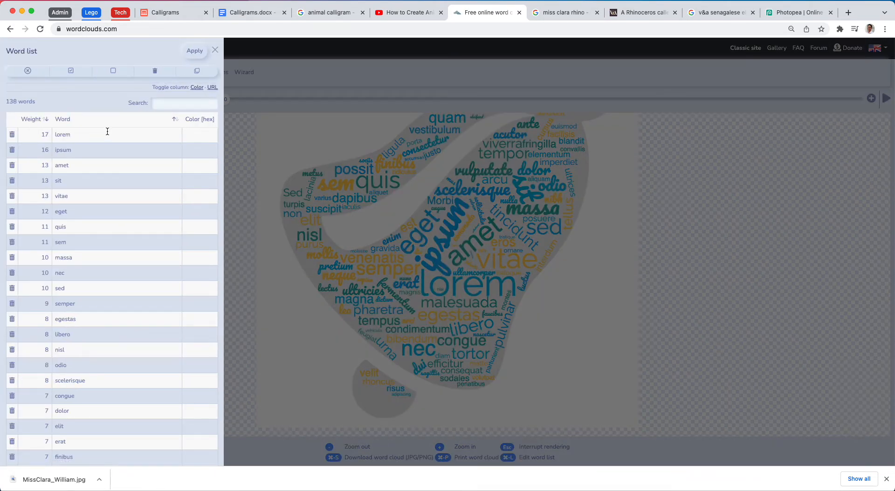
pyautogui.click(82, 73)
pyautogui.click(159, 76)
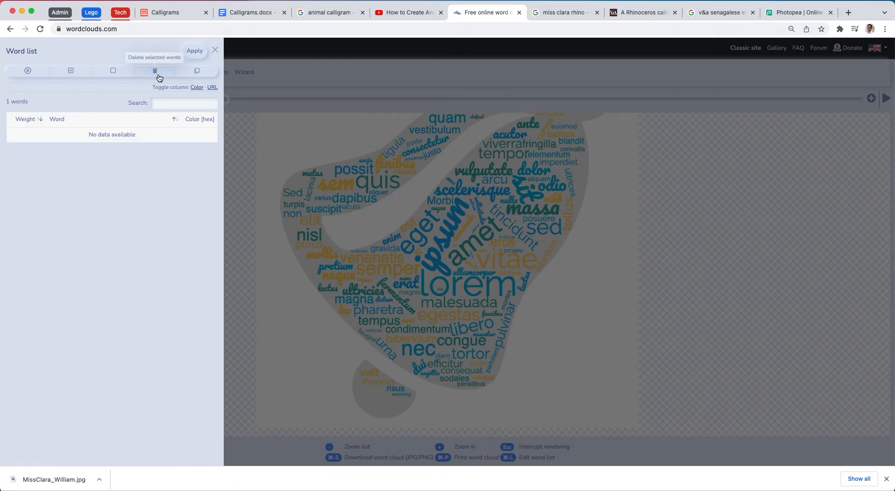
# - Leave selection mode and add the words Bold and Brave to the empty word list
pyautogui.click(28, 71)
pyautogui.click(65, 71)
pyautogui.click(76, 136)
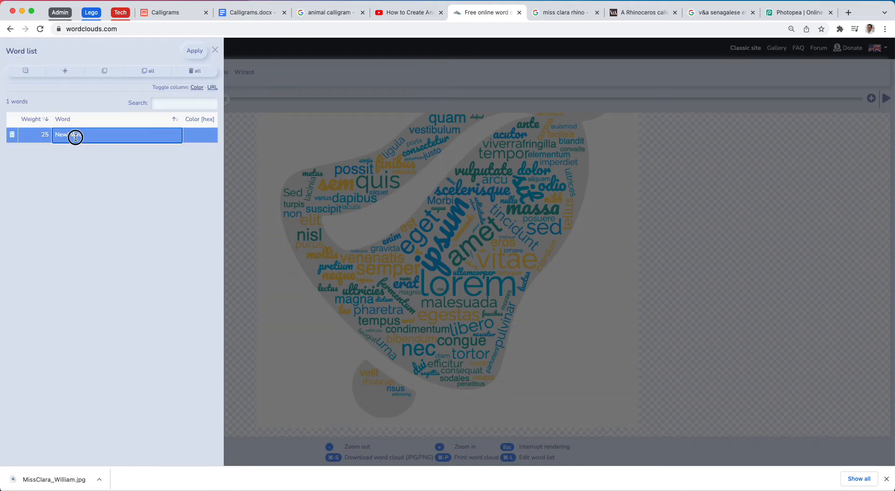
pyautogui.write('Bold')
pyautogui.click(65, 71)
pyautogui.click(77, 149)
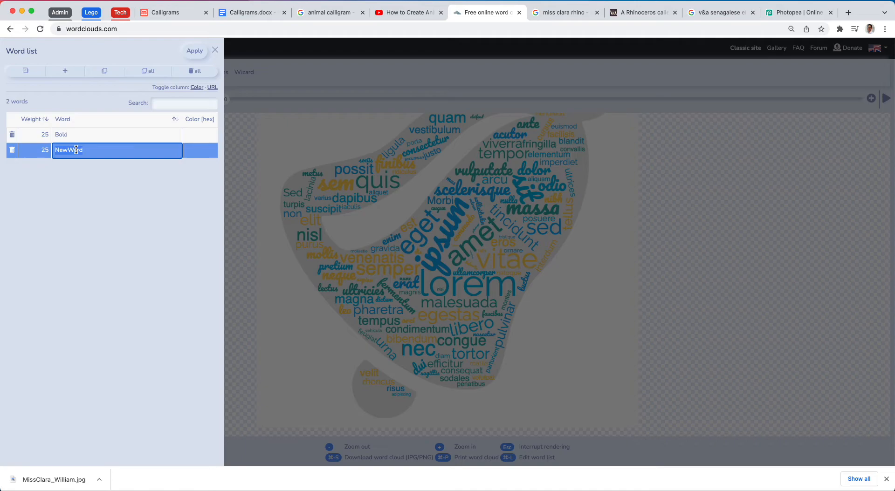
pyautogui.write('Brave')
# - Add the words Miss and Clara to the word list
pyautogui.click(64, 70)
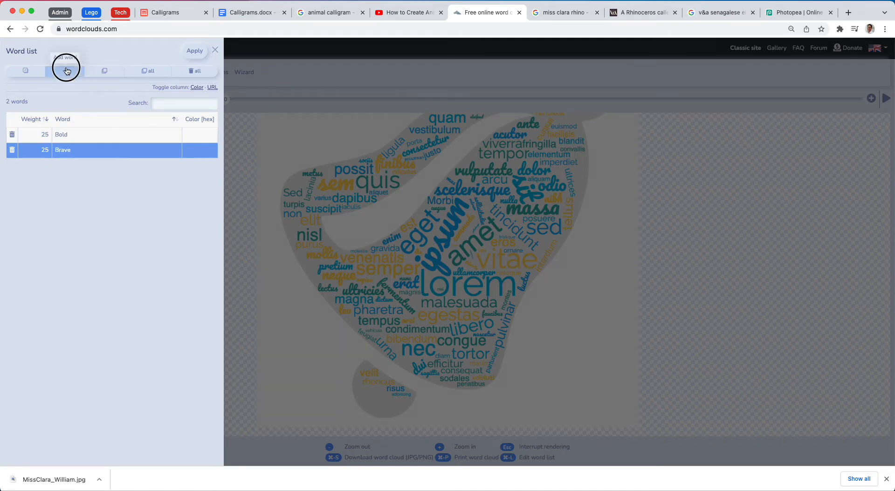
pyautogui.doubleClick(76, 165)
pyautogui.write('Miss')
pyautogui.click(64, 71)
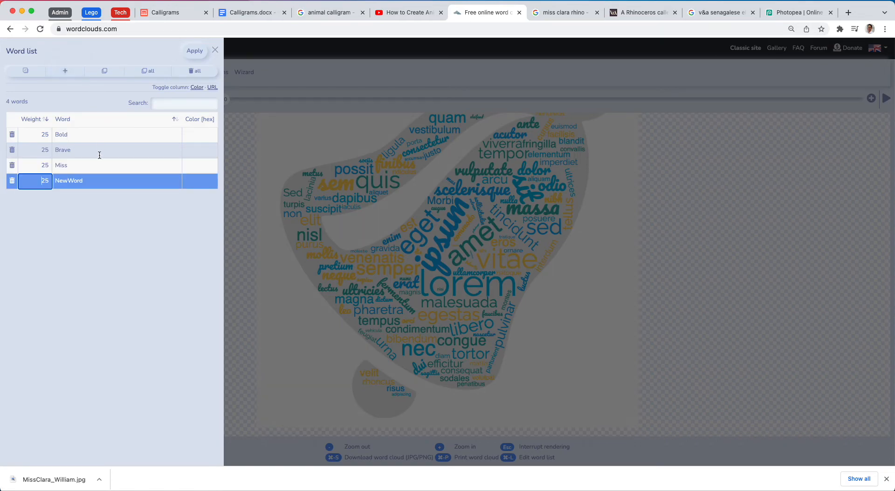
pyautogui.doubleClick(89, 180)
pyautogui.write('Clara')
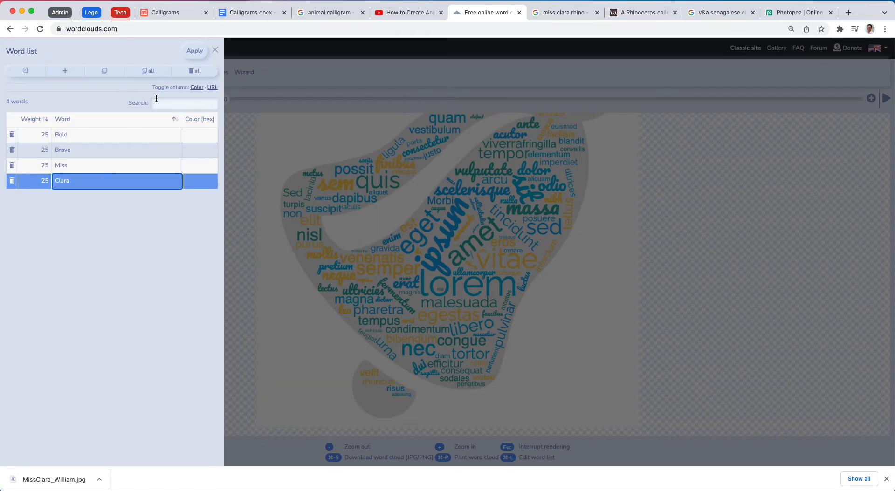
# - Apply the new word list and turn on repeated words to fill the shape
pyautogui.click(199, 52)
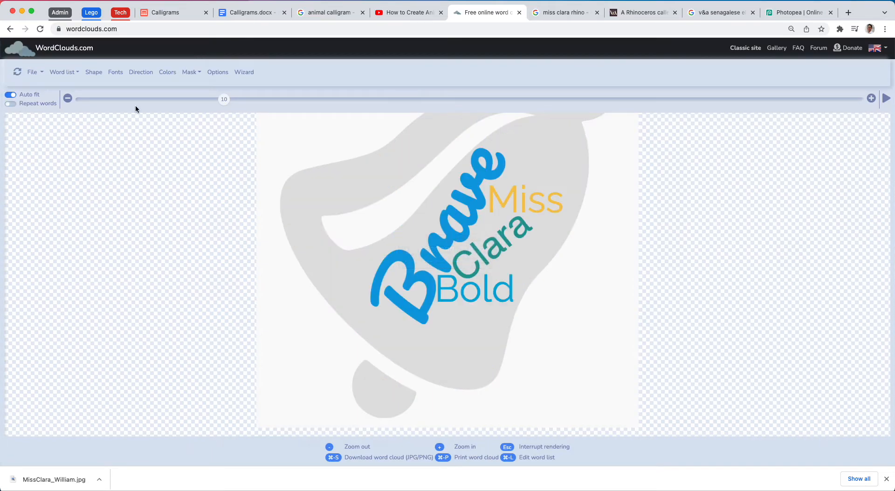
pyautogui.click(10, 104)
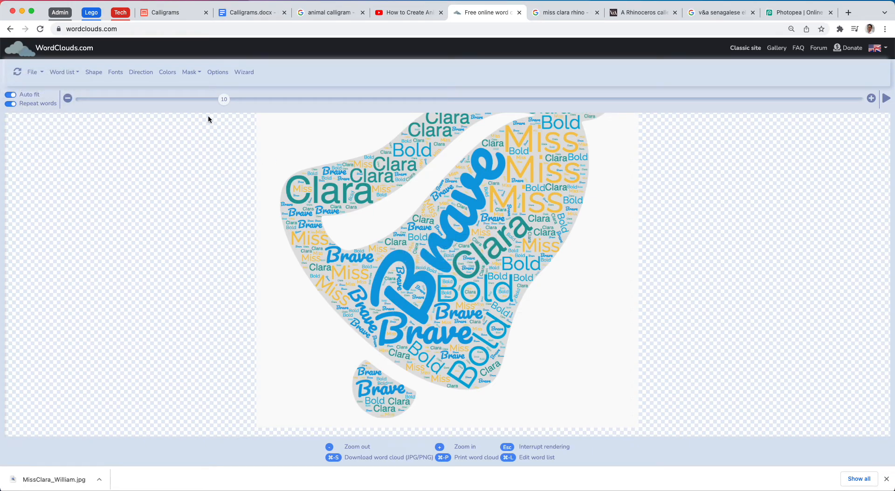
# - Search the icon shapes for elephant and apply the curled-trunk elephant head as the word cloud shape
pyautogui.click(95, 73)
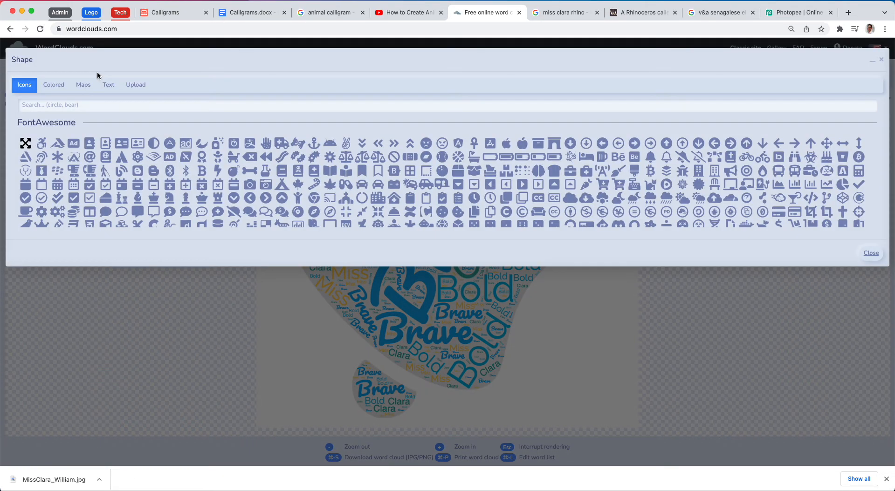
pyautogui.click(103, 107)
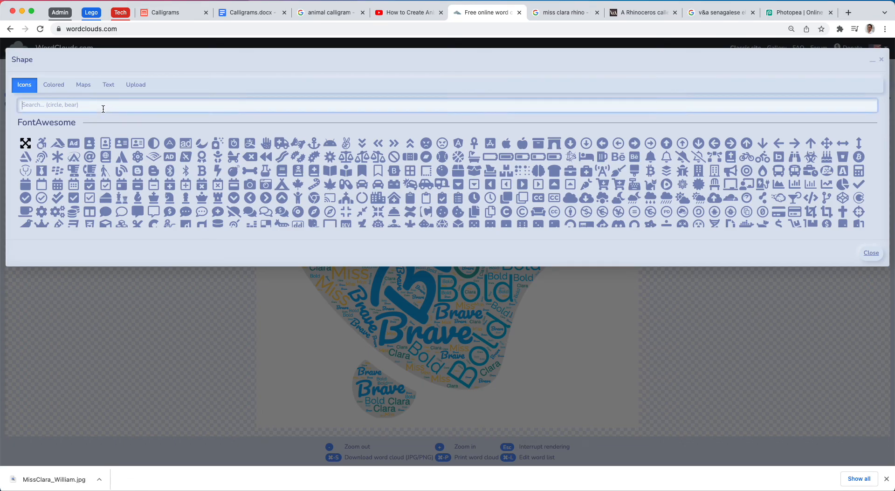
pyautogui.write('elephant')
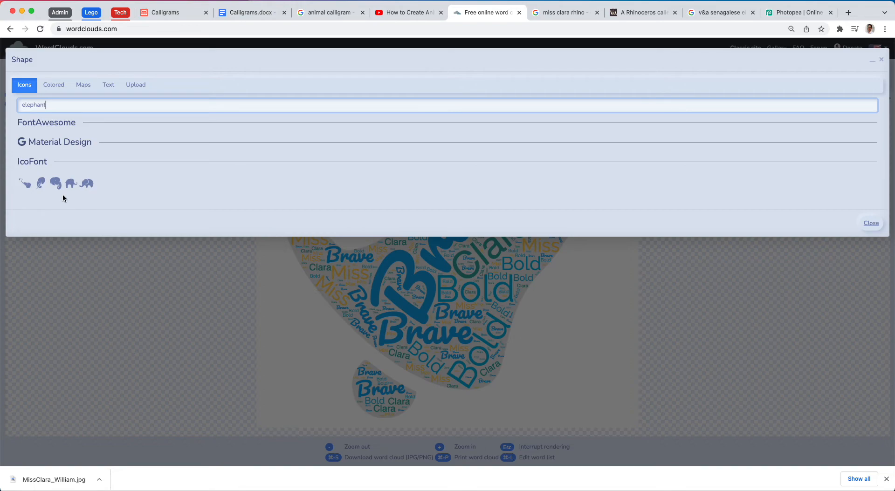
pyautogui.click(41, 185)
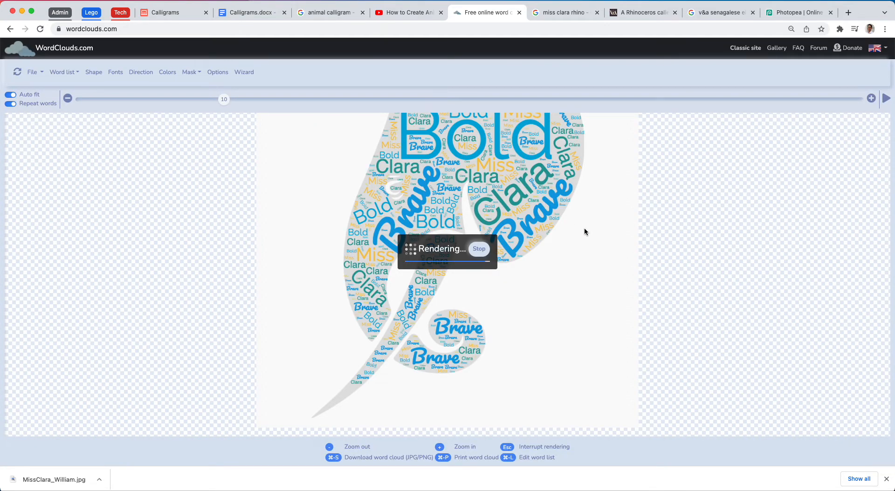
# - Try lower values down to 1 on the slider above the word cloud, and settle on 17
pyautogui.press('super+minus')
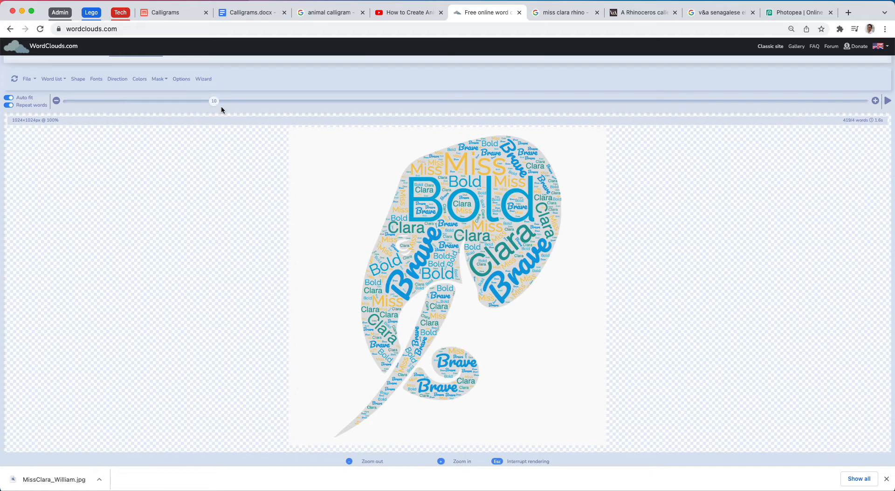
pyautogui.moveTo(214, 103); pyautogui.dragTo(98, 101)
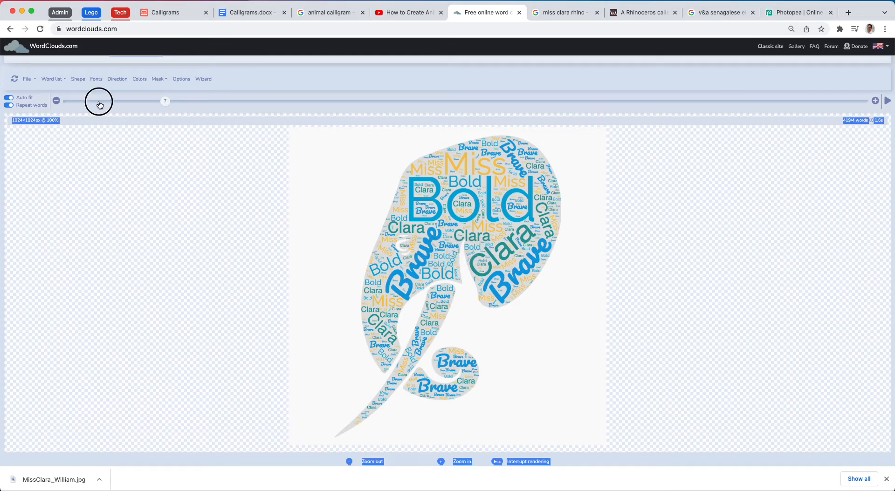
pyautogui.click(99, 104)
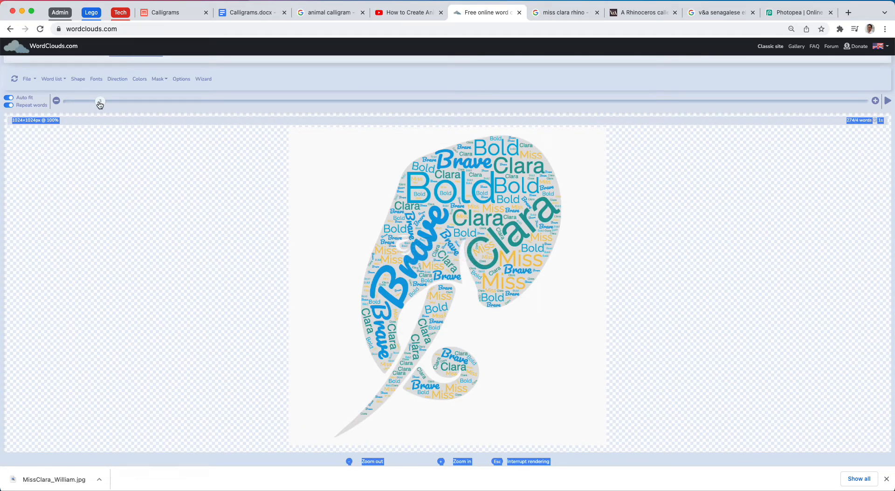
pyautogui.click(56, 101)
pyautogui.click(56, 101)
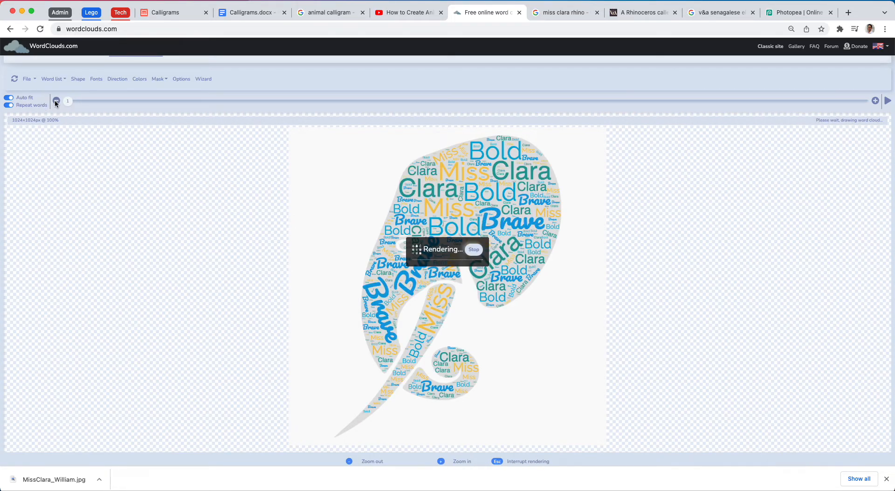
pyautogui.moveTo(67, 101); pyautogui.dragTo(327, 101)
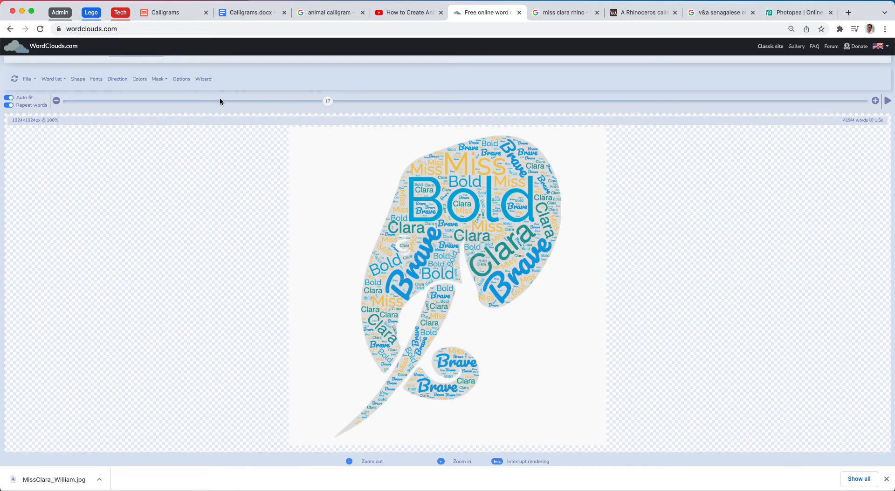
# - Search the icon shapes for rhino and apply the full-body rhino as the word cloud shape
pyautogui.click(76, 78)
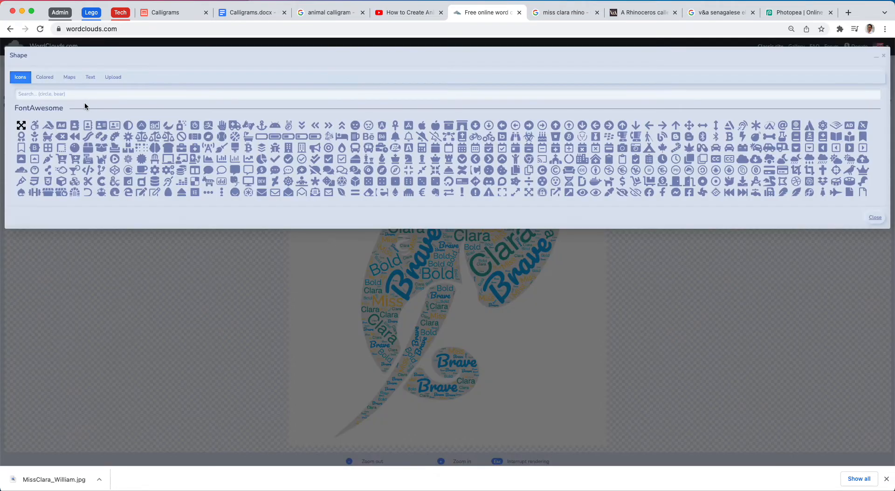
pyautogui.click(77, 96)
pyautogui.write('rhino')
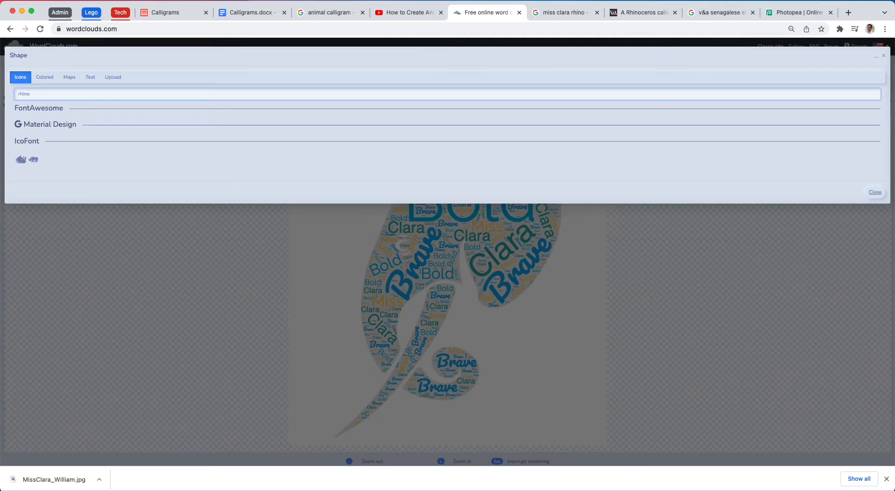
pyautogui.click(33, 160)
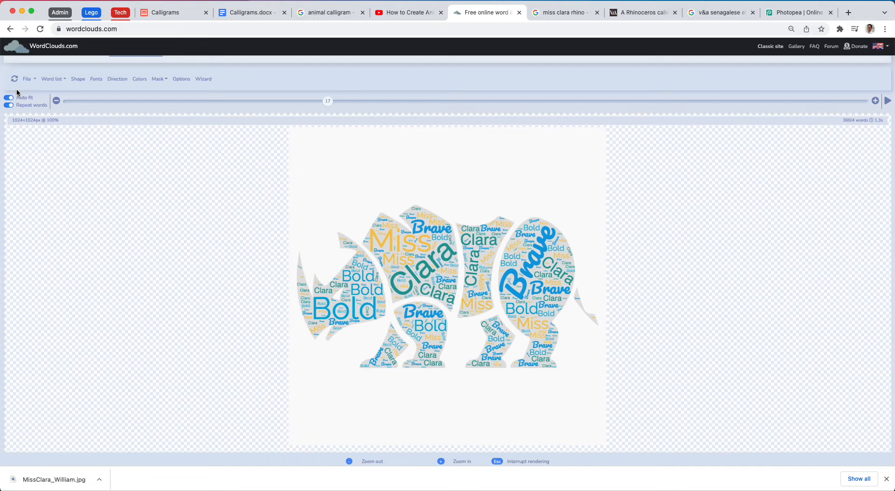
# - Check the file name and file type options for saving the word cloud as an image, and close them without saving
pyautogui.click(31, 81)
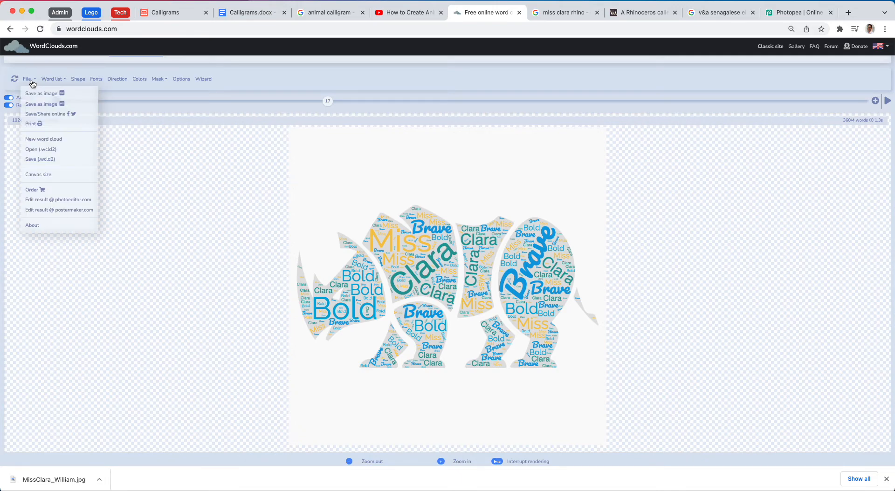
pyautogui.click(74, 106)
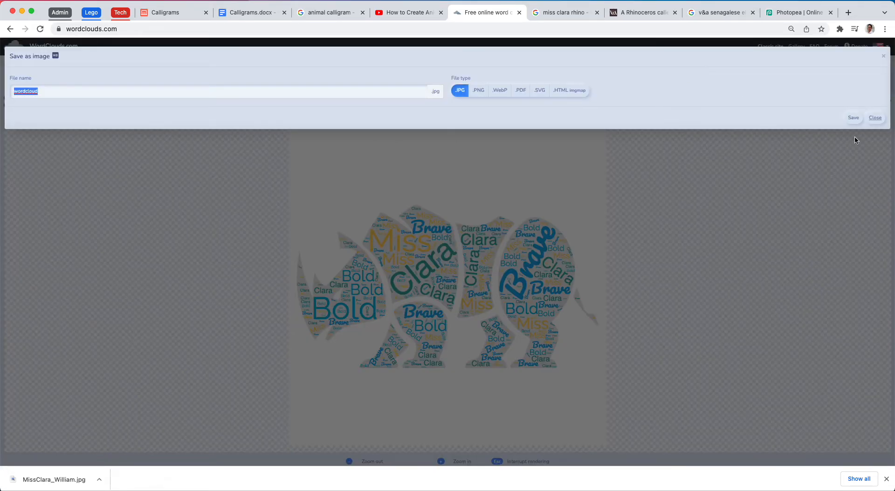
pyautogui.click(878, 121)
pyautogui.click(31, 80)
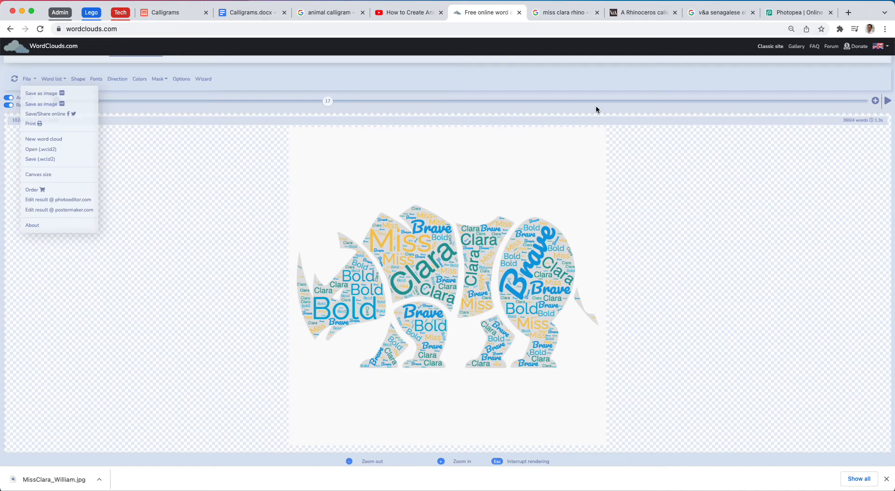
# - Look through the shape categories and show the option for uploading a custom shape image
pyautogui.click(74, 81)
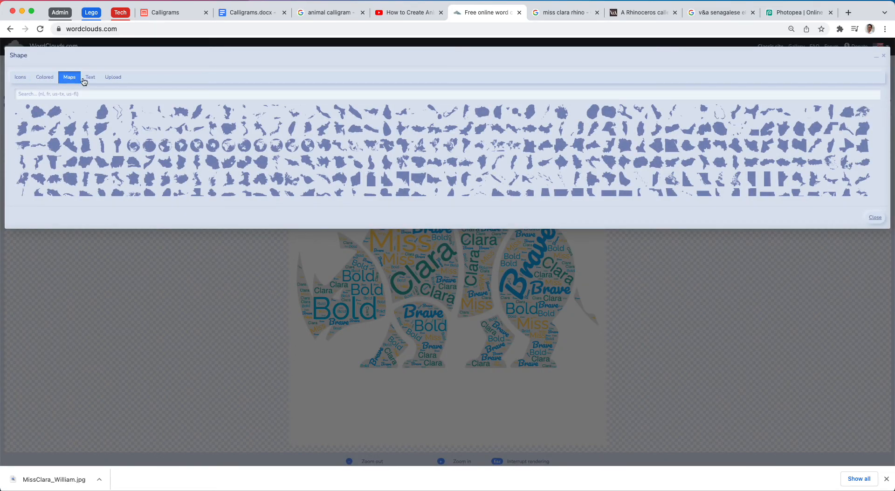
pyautogui.click(20, 79)
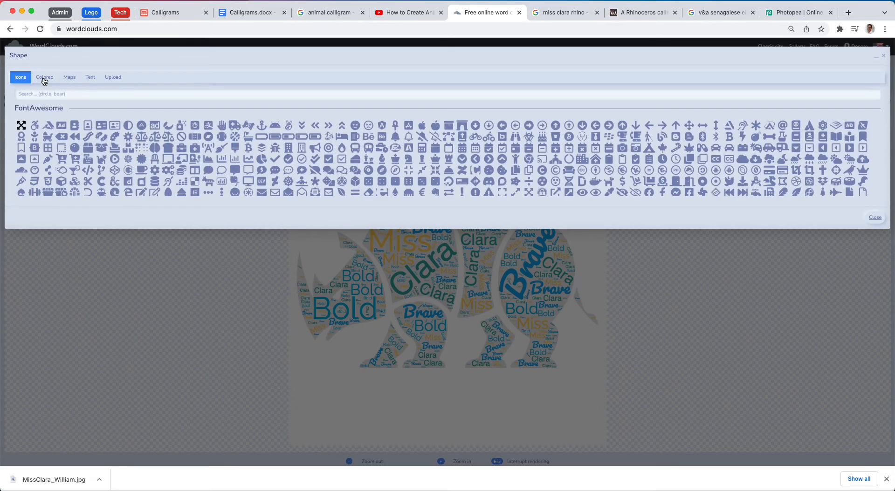
pyautogui.click(112, 78)
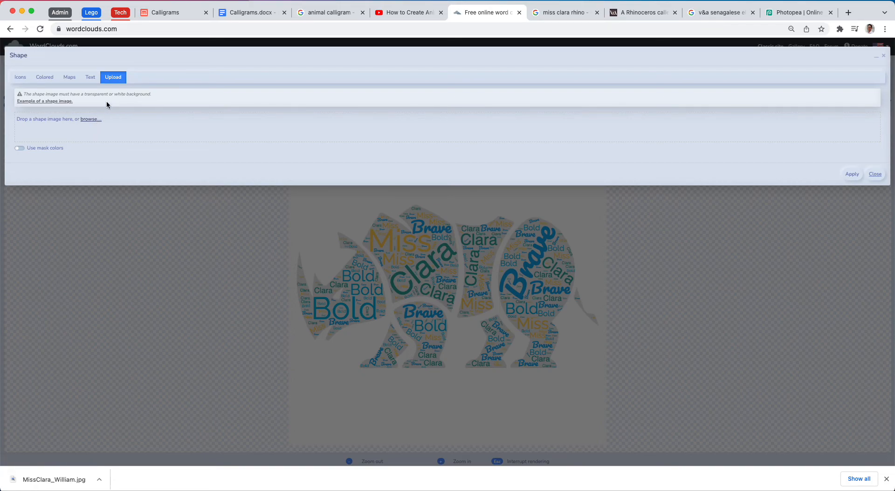
# - Switch to the Google Images results for the V&A Senegalese elephant and filter them to transparent images
pyautogui.click(699, 14)
pyautogui.scroll(2, 622, 159)
pyautogui.scroll(4, 621, 159)
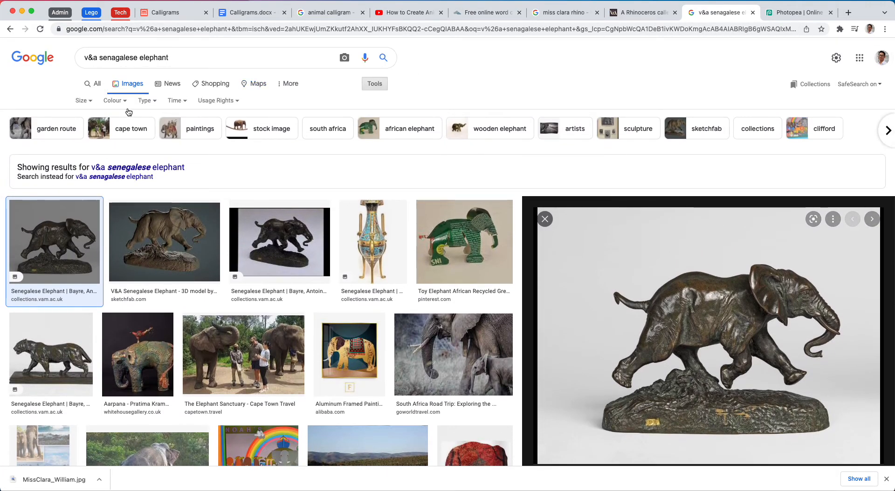
pyautogui.click(113, 101)
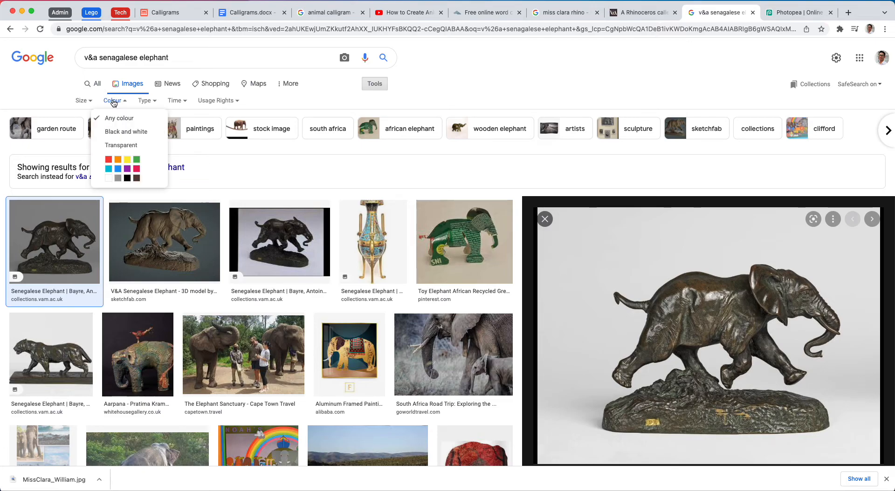
pyautogui.click(121, 146)
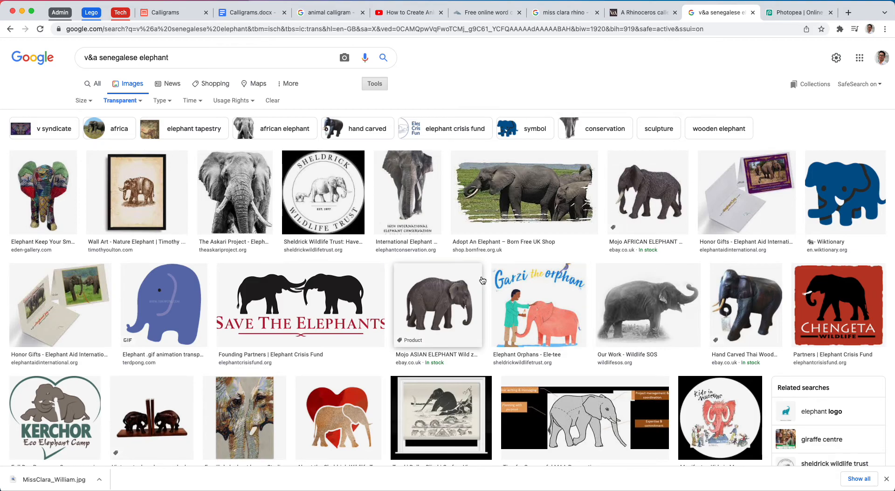
# - Save the Mojo African elephant image to the Pictures folder as s-l300, and dismiss the Google Drive notification
pyautogui.click(658, 210)
pyautogui.rightClick(710, 161)
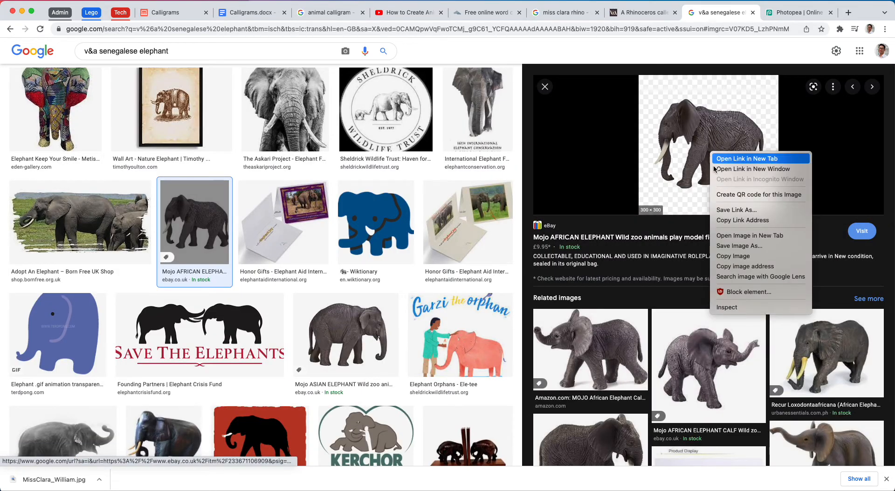
pyautogui.click(736, 256)
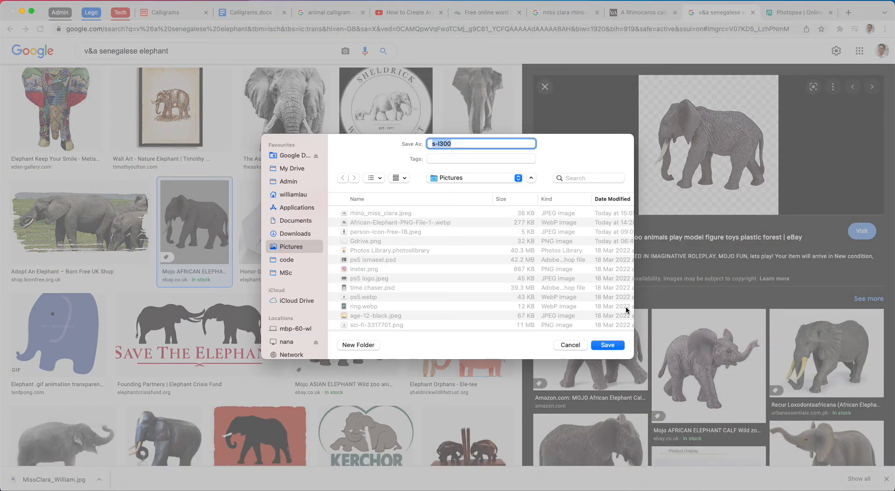
pyautogui.click(608, 345)
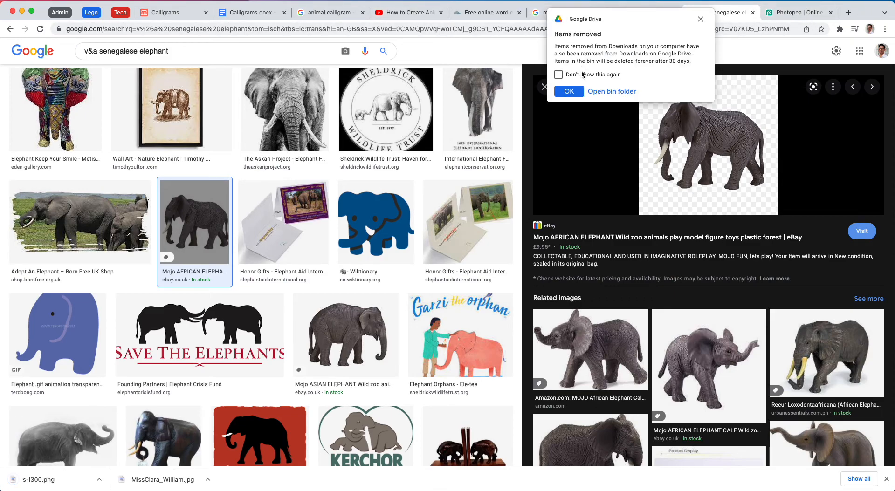
pyautogui.click(701, 19)
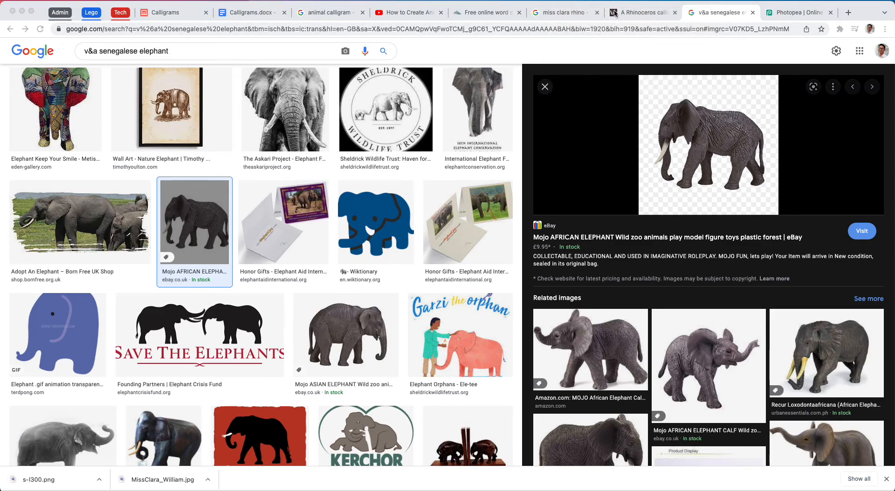
# - Return to WordClouds.com, upload the saved elephant image s-l300.png as a custom shape, and apply it to the word cloud
pyautogui.click(481, 15)
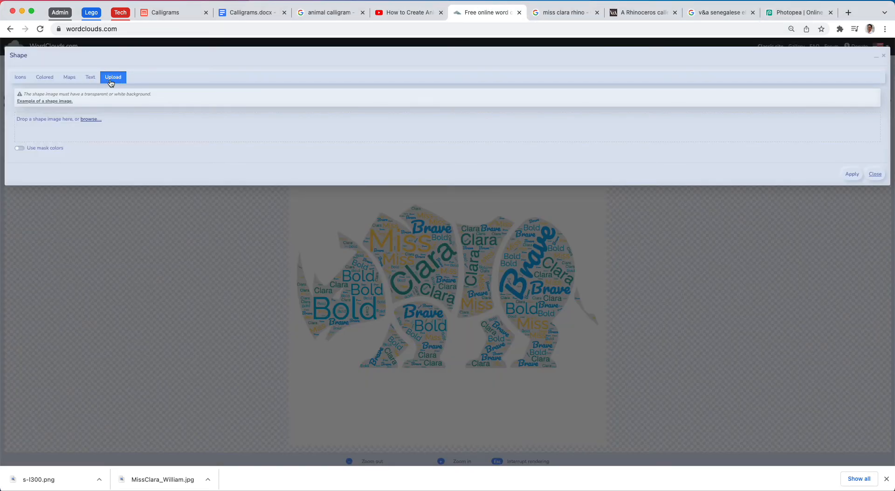
pyautogui.click(90, 120)
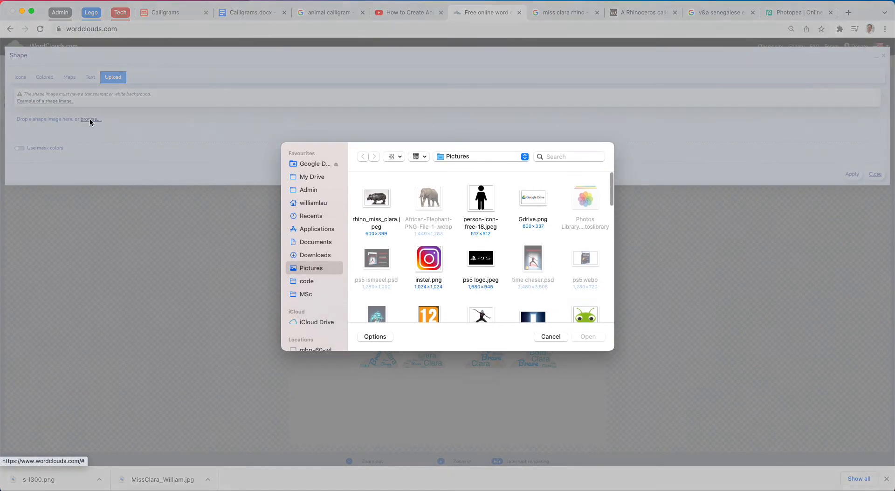
pyautogui.doubleClick(381, 202)
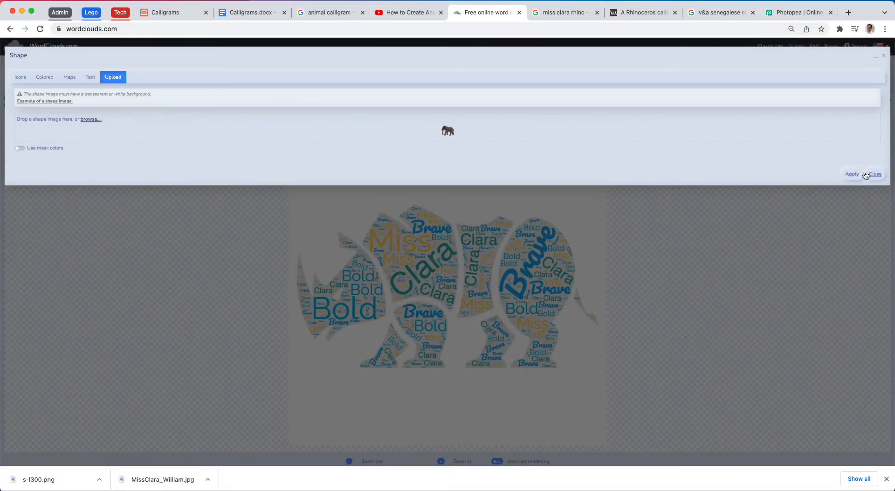
pyautogui.click(852, 173)
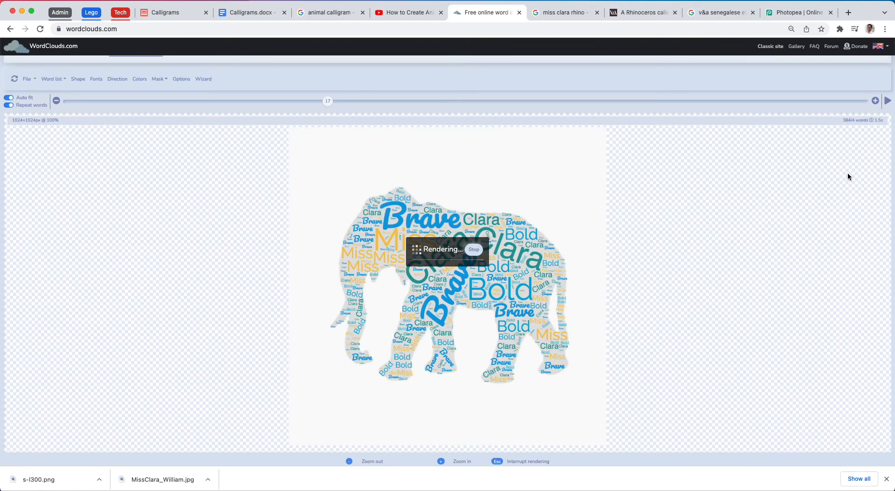